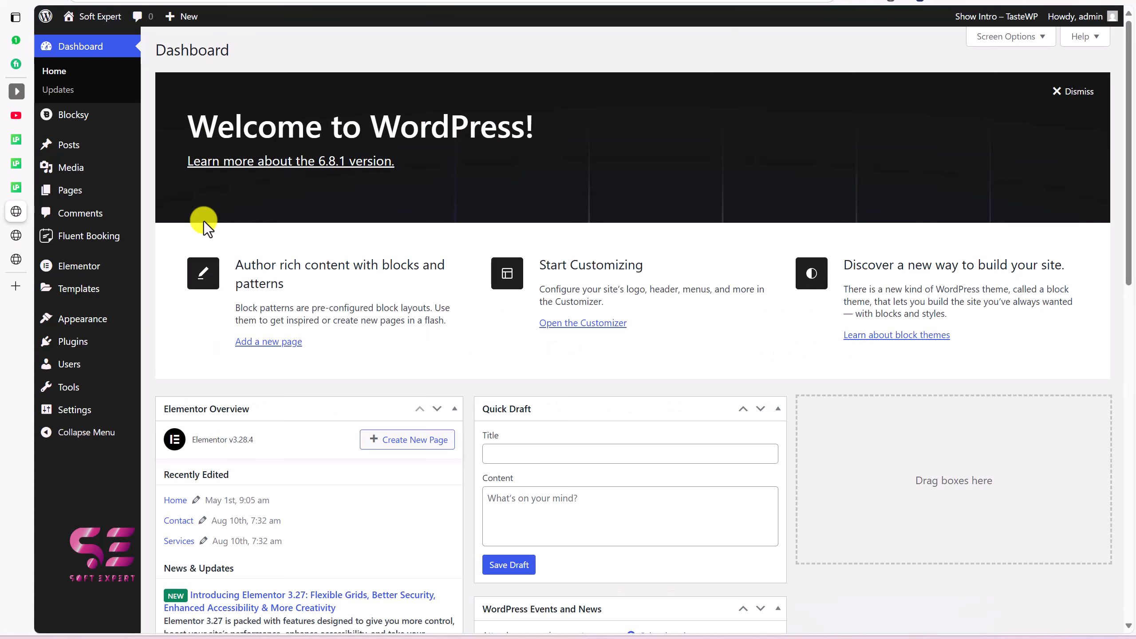
Step: Upload ultimate-post-kit.3.14.3.zip as a new plugin, install it and activate it
mouse_move(99, 341)
click(176, 362)
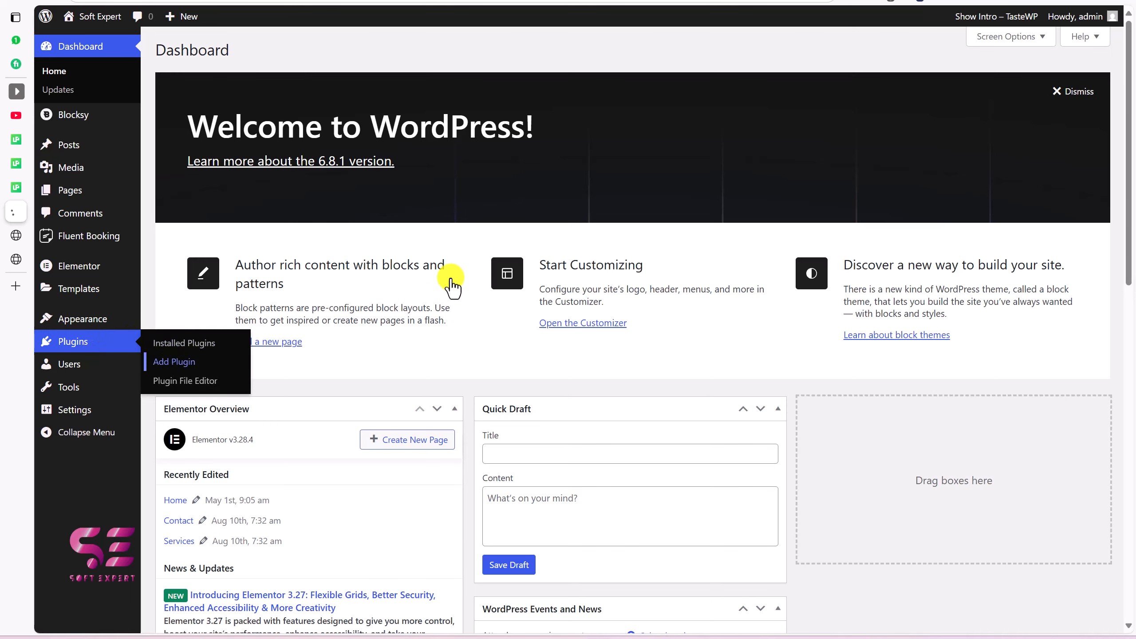
click(283, 55)
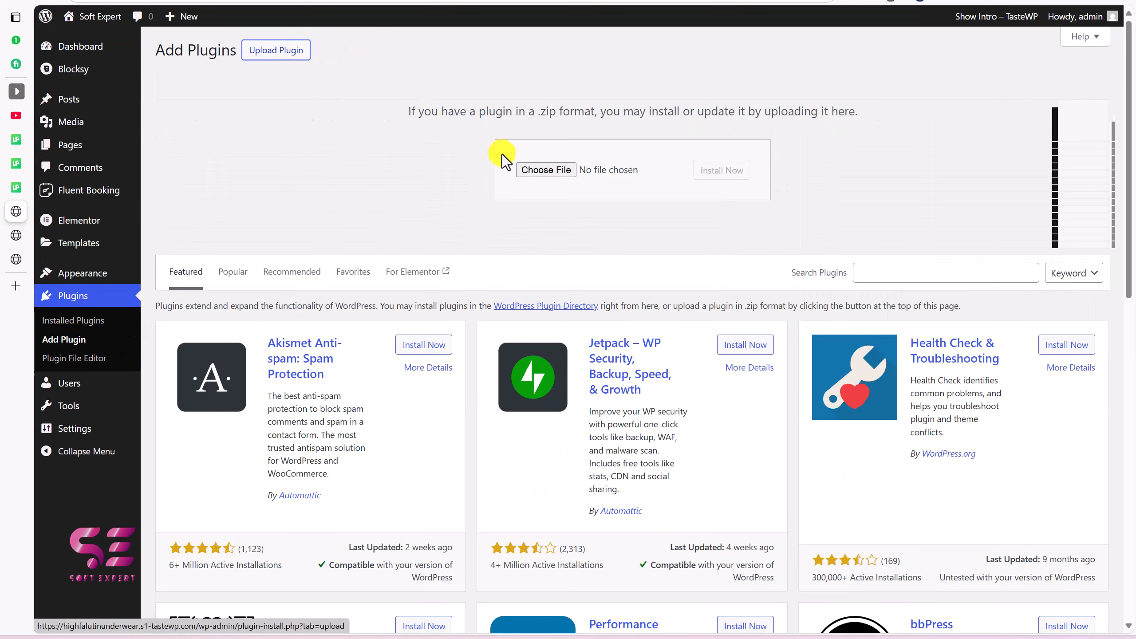
click(1033, 1)
drag(879, 51, 578, 172)
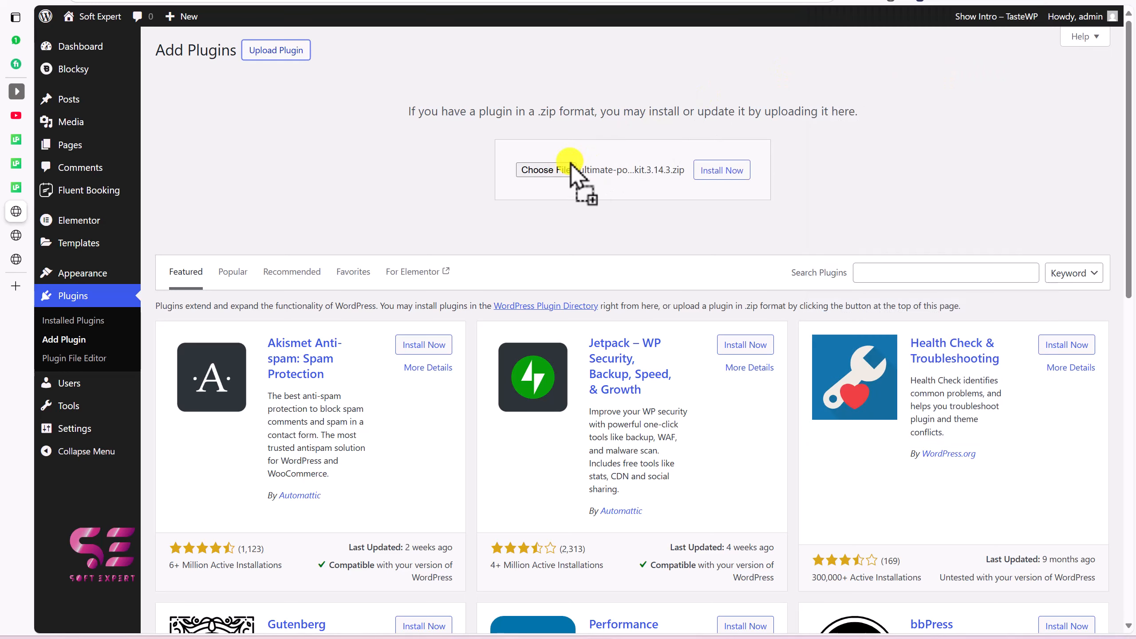
click(729, 176)
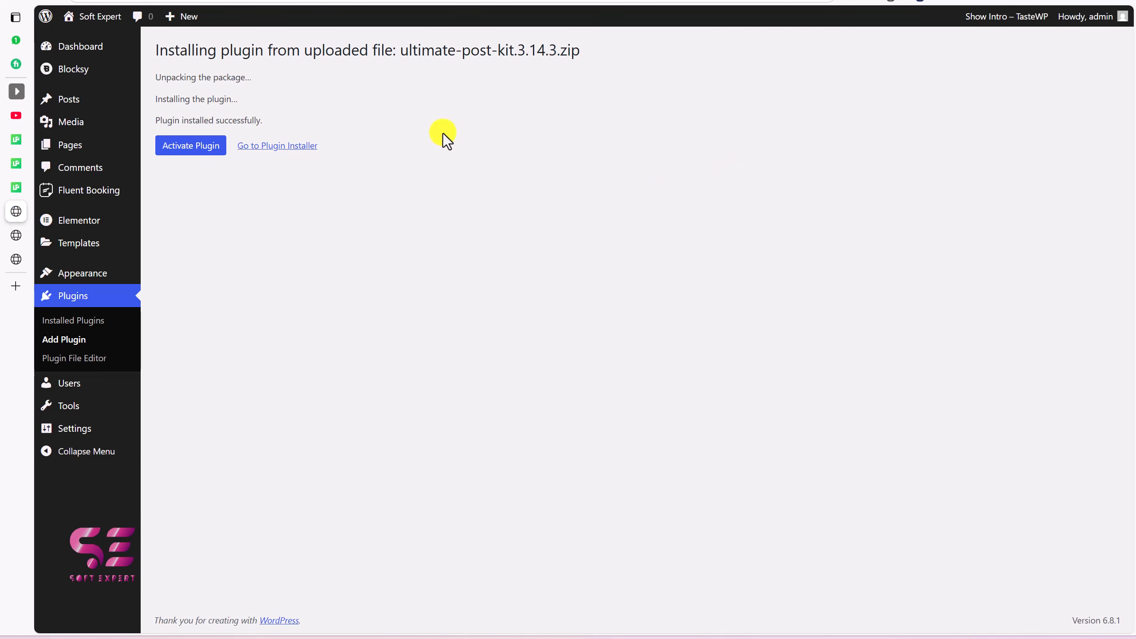
click(199, 155)
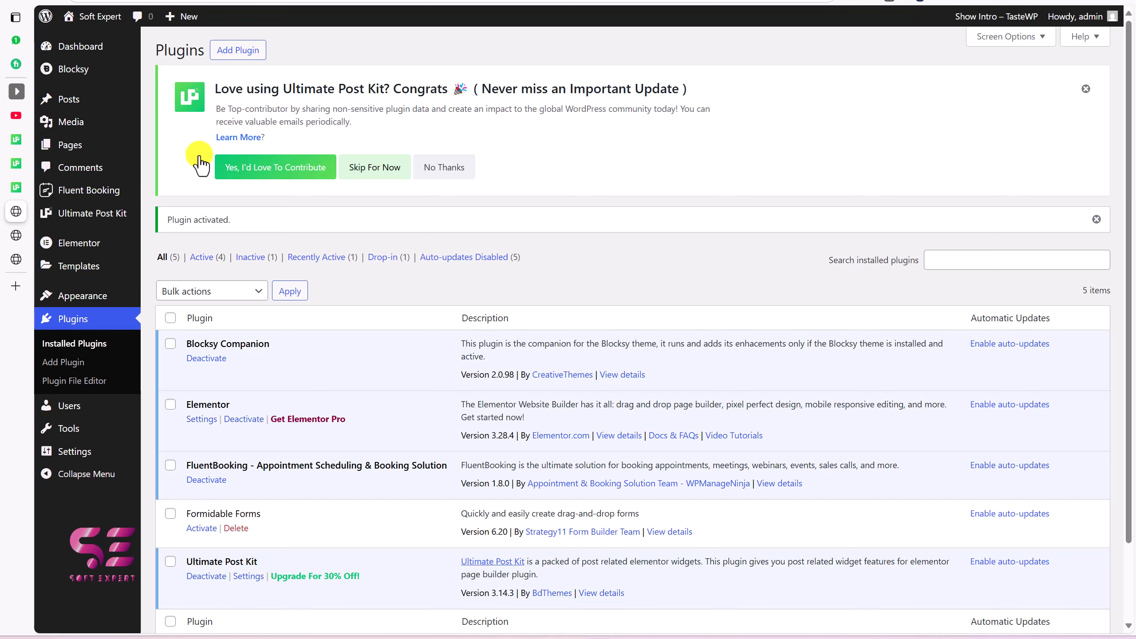
Step: Activate all free Ultimate Post Kit core widgets, save the settings, and view Extensions
click(107, 218)
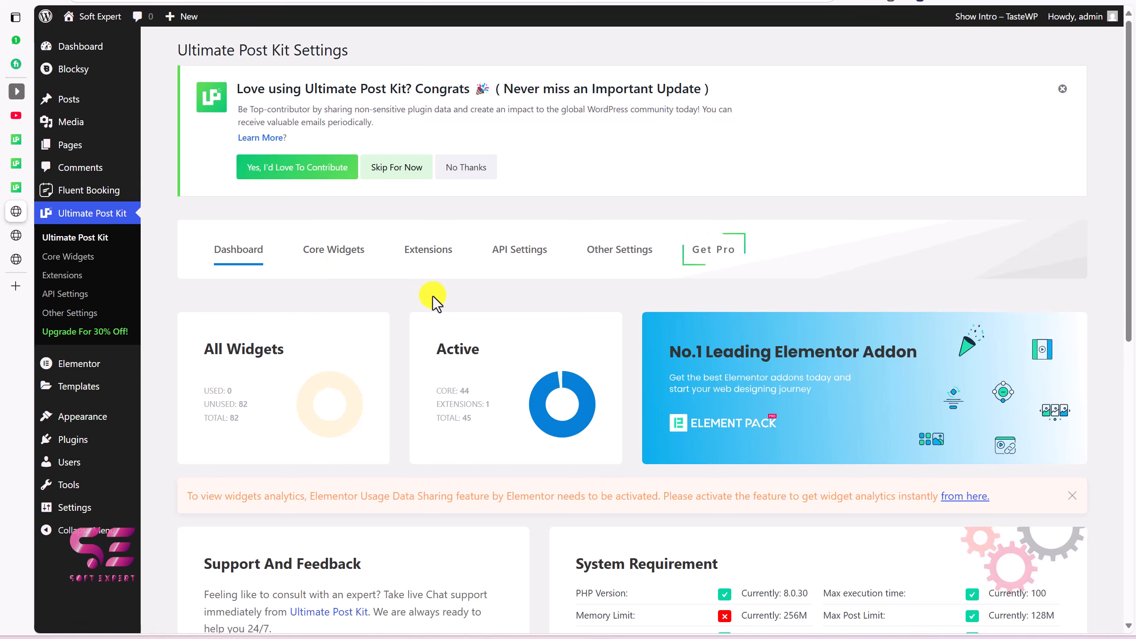
click(16, 163)
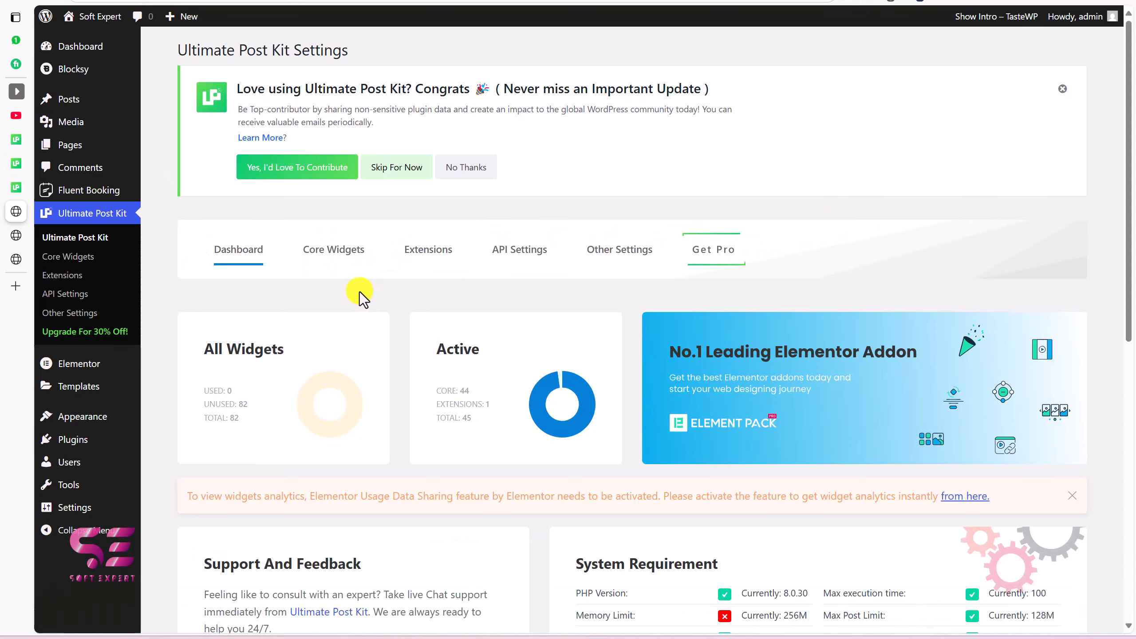
click(337, 255)
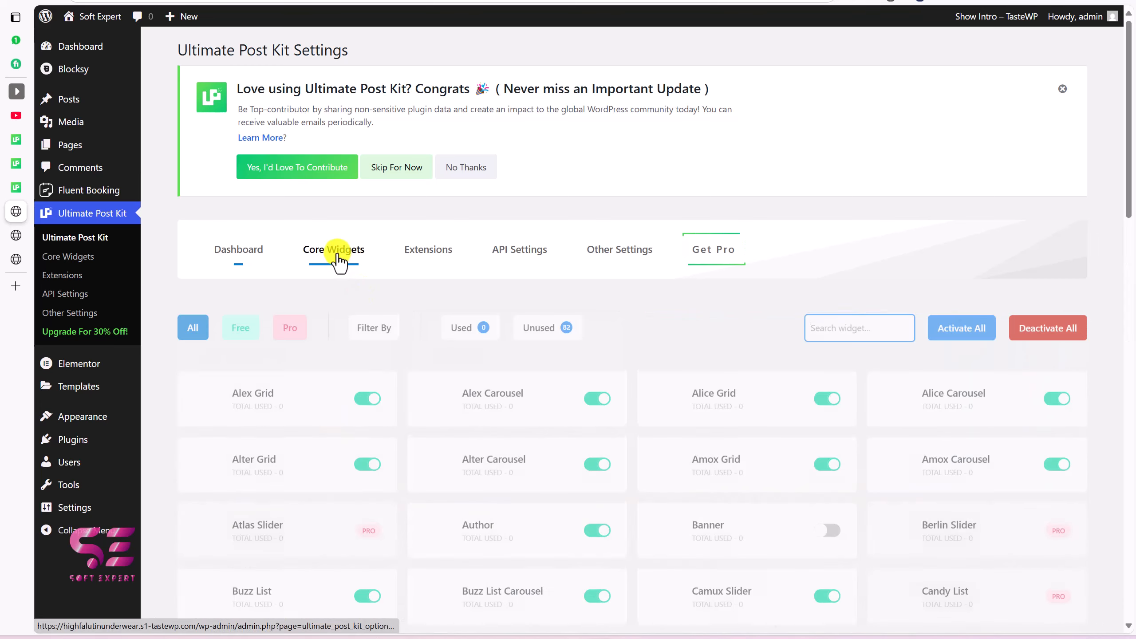
click(239, 325)
scroll(623, 263, down, 4)
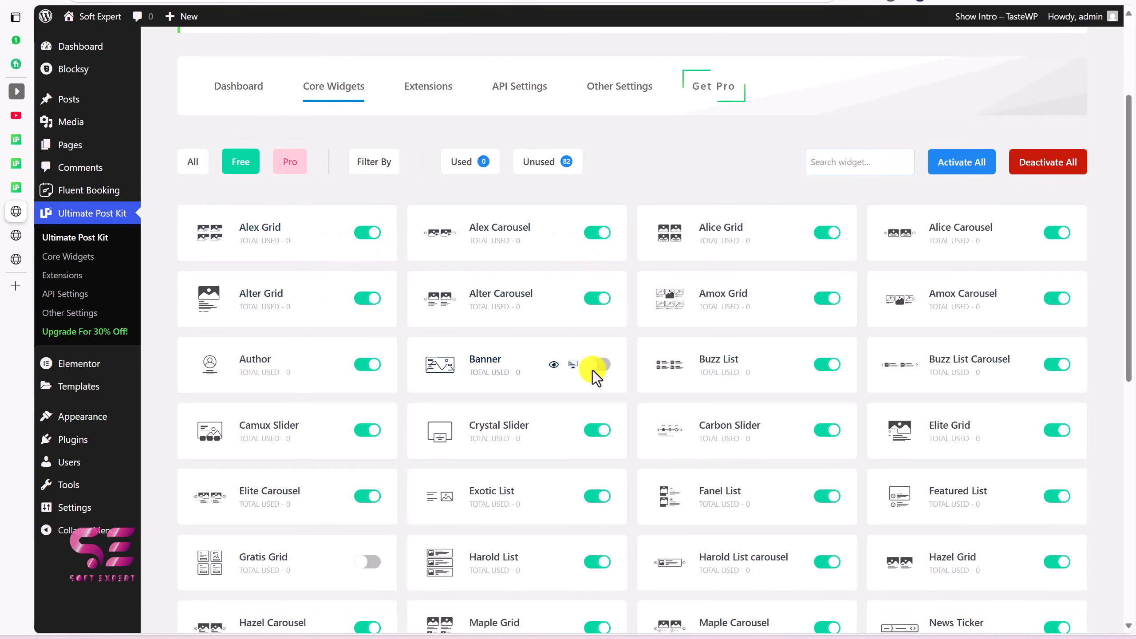
click(947, 164)
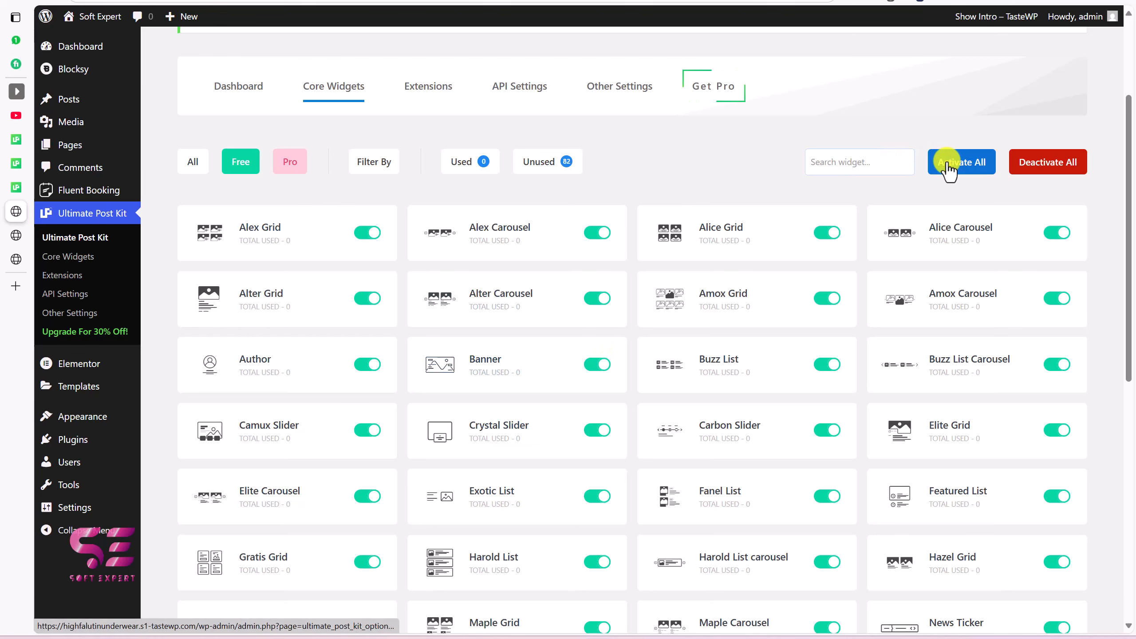
scroll(733, 332, down, 10)
click(289, 531)
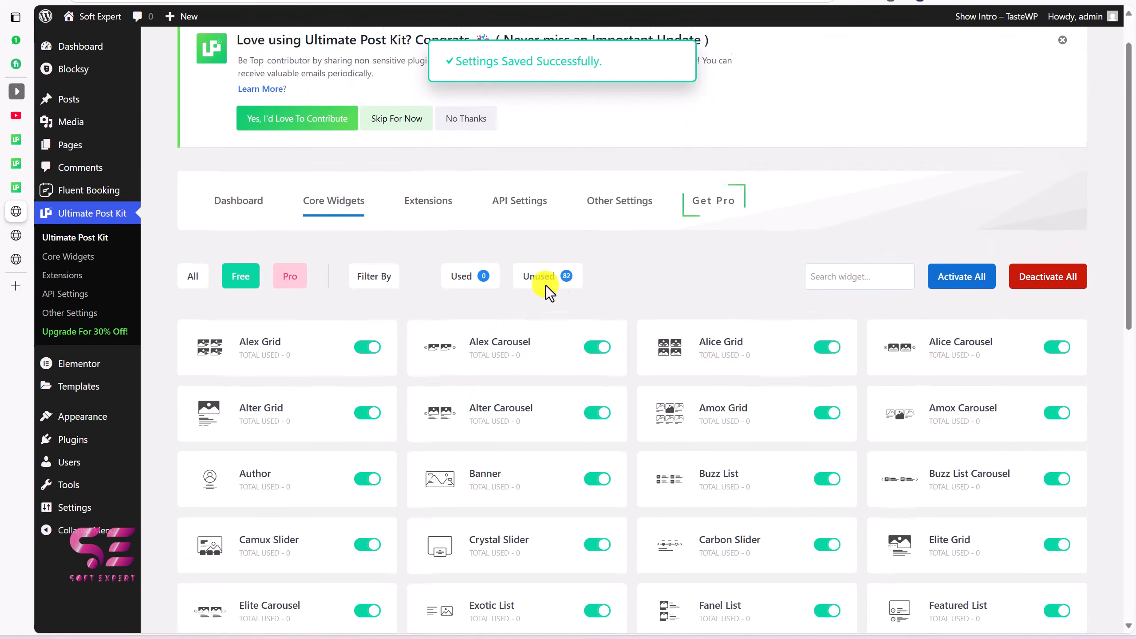
click(434, 251)
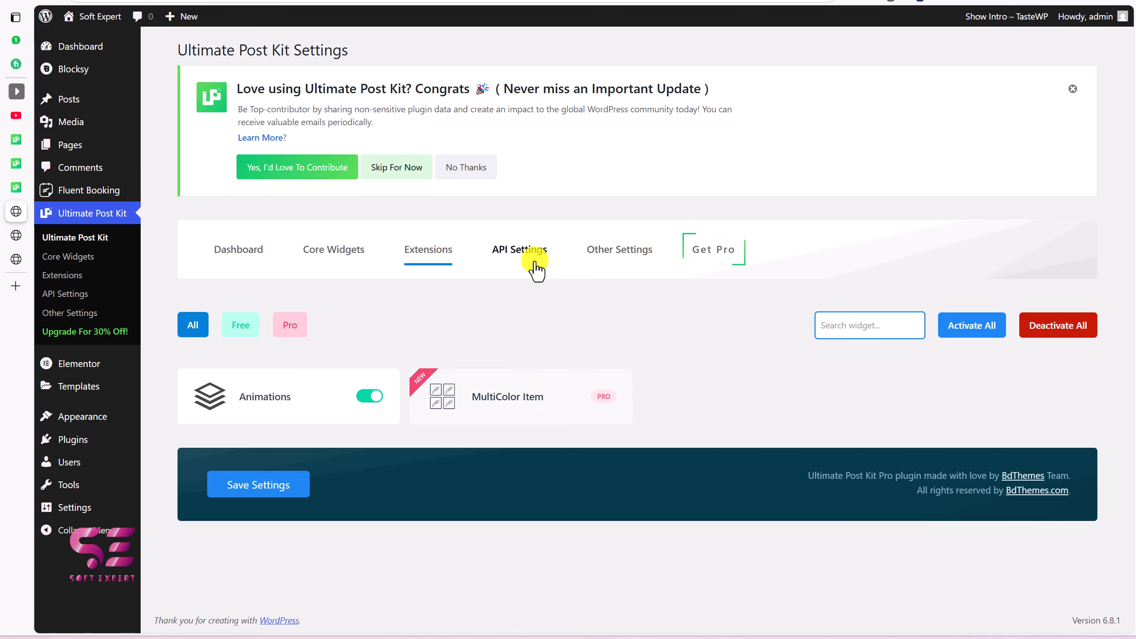
Step: Turn on Category Image and Live Copy/Paste in Other Settings, save, then go to Posts
click(599, 259)
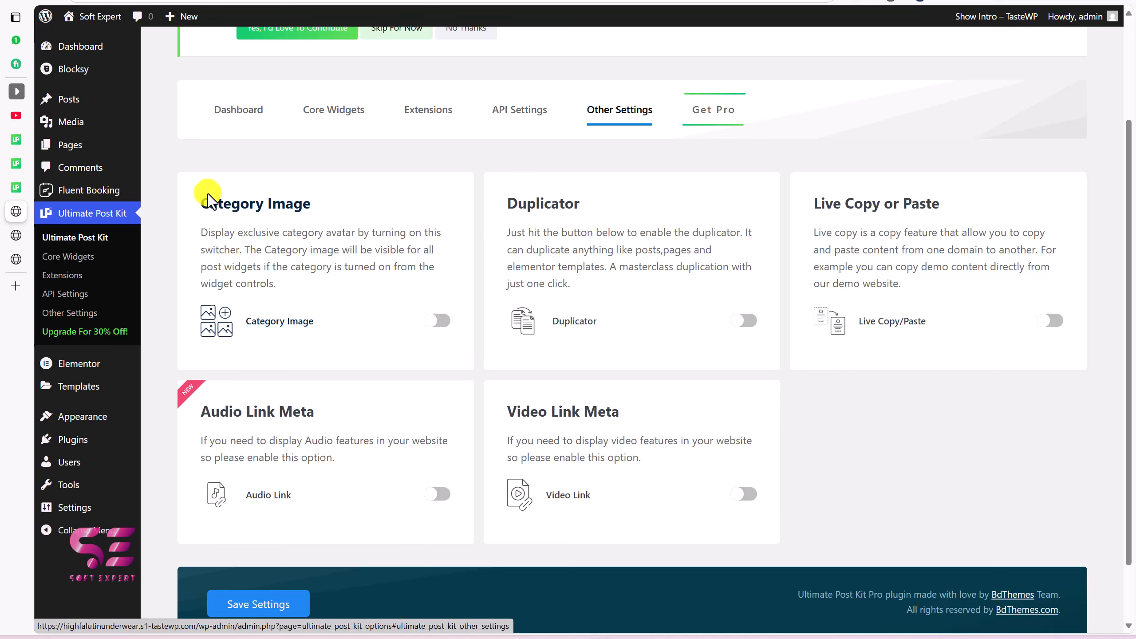
click(441, 322)
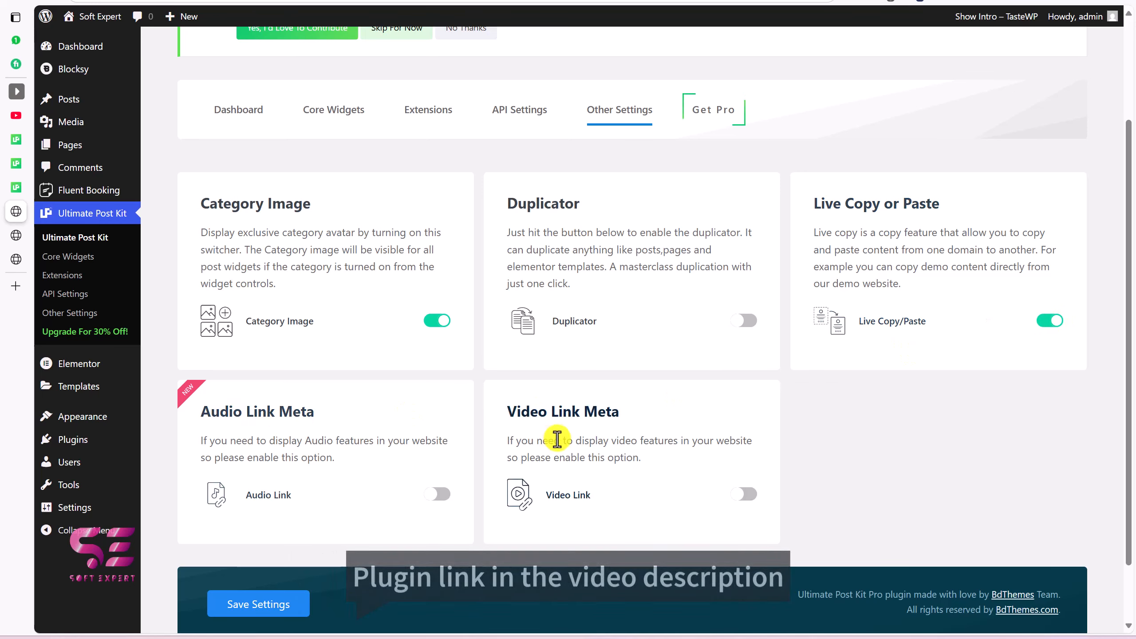
click(283, 604)
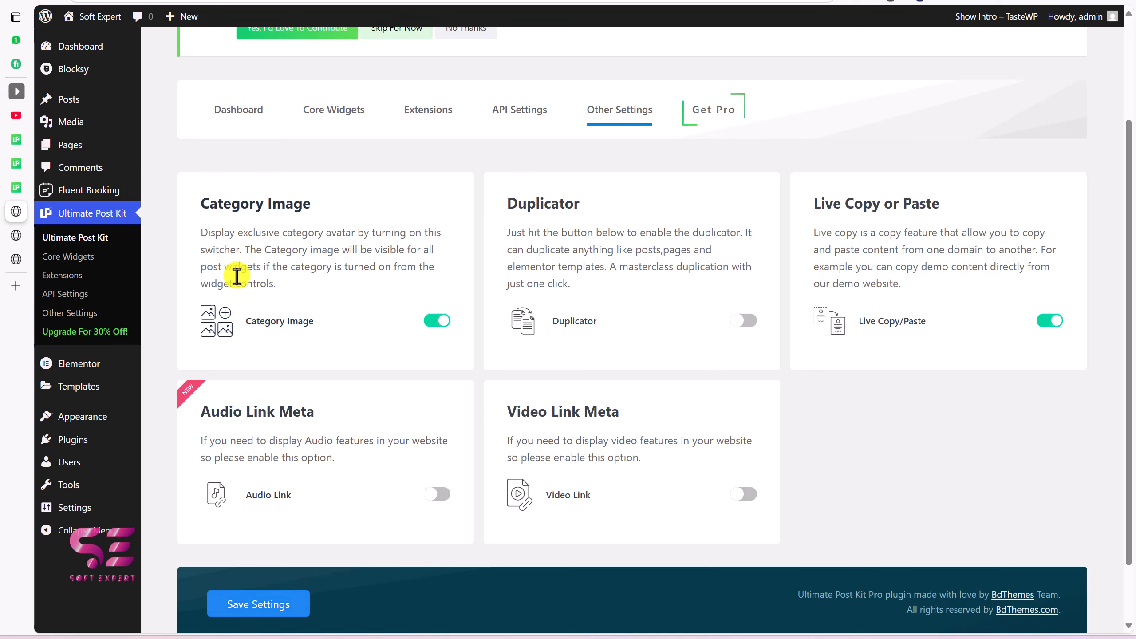
click(81, 107)
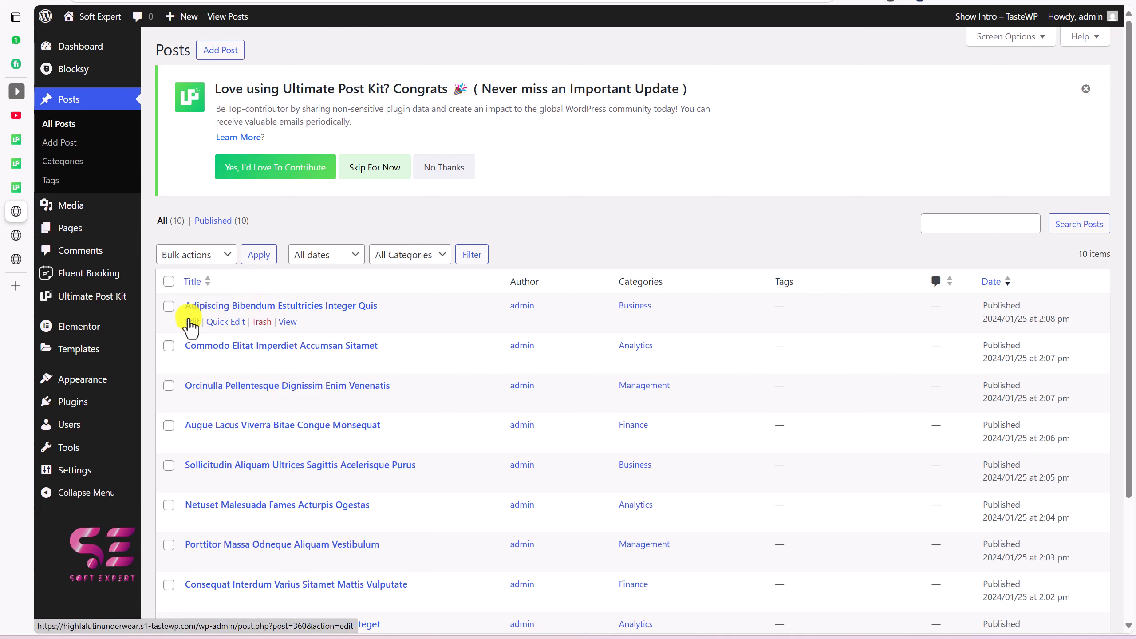
click(191, 322)
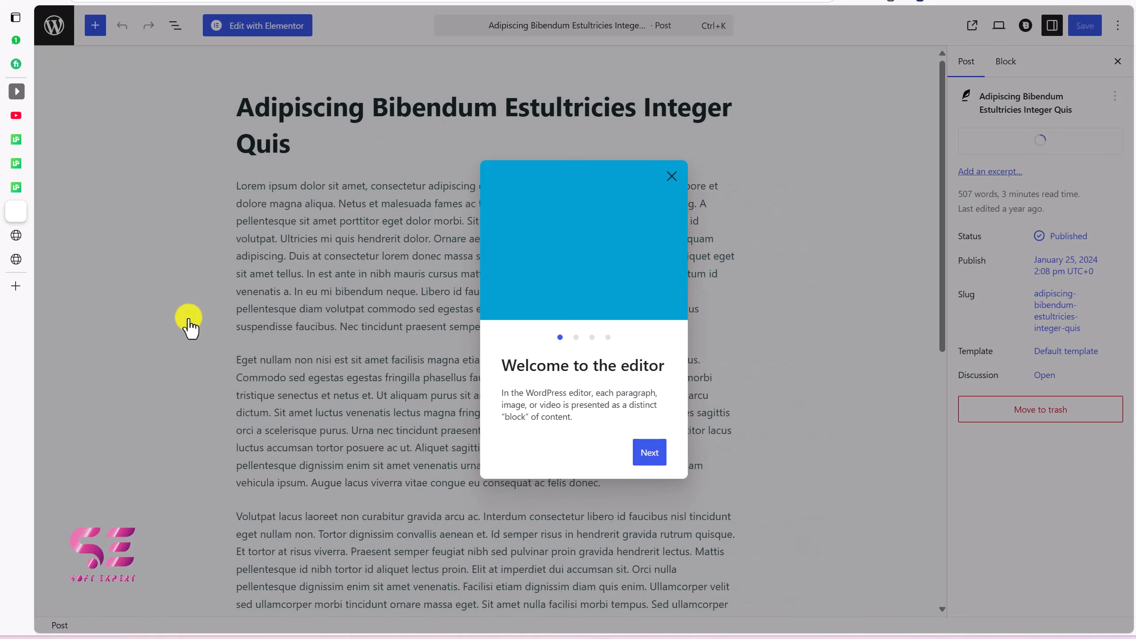
click(674, 175)
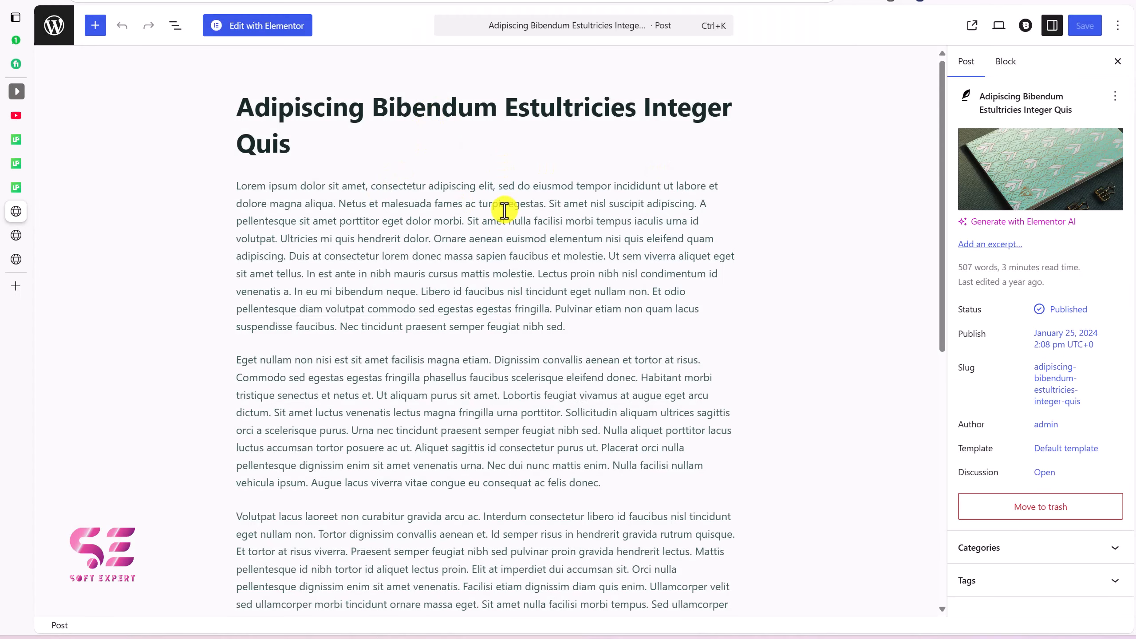
mouse_move(1002, 185)
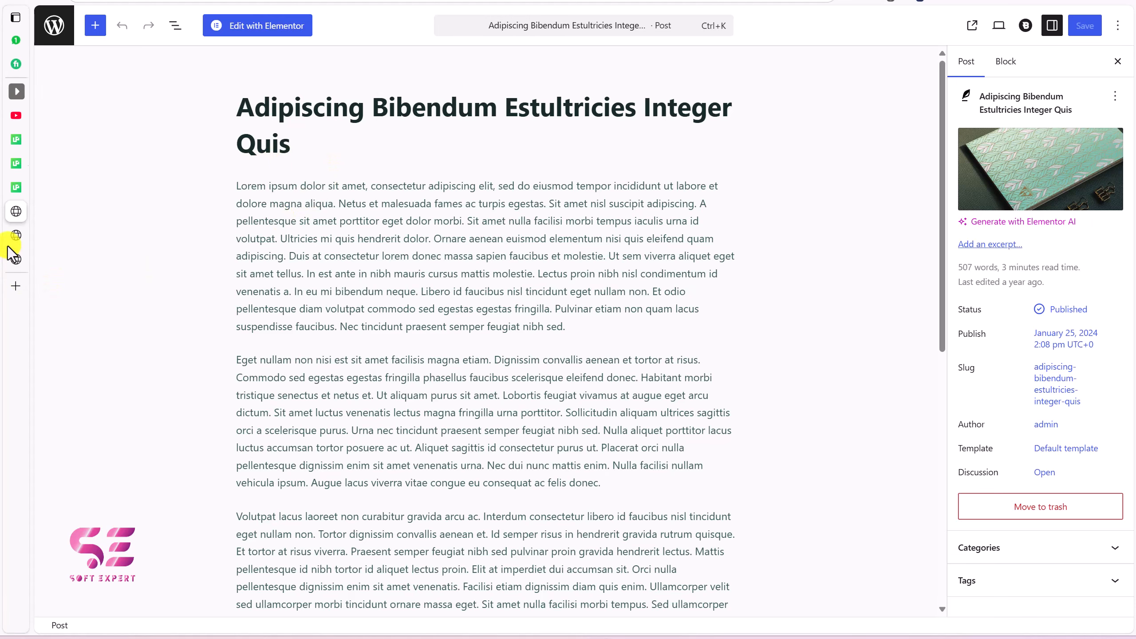
click(32, 234)
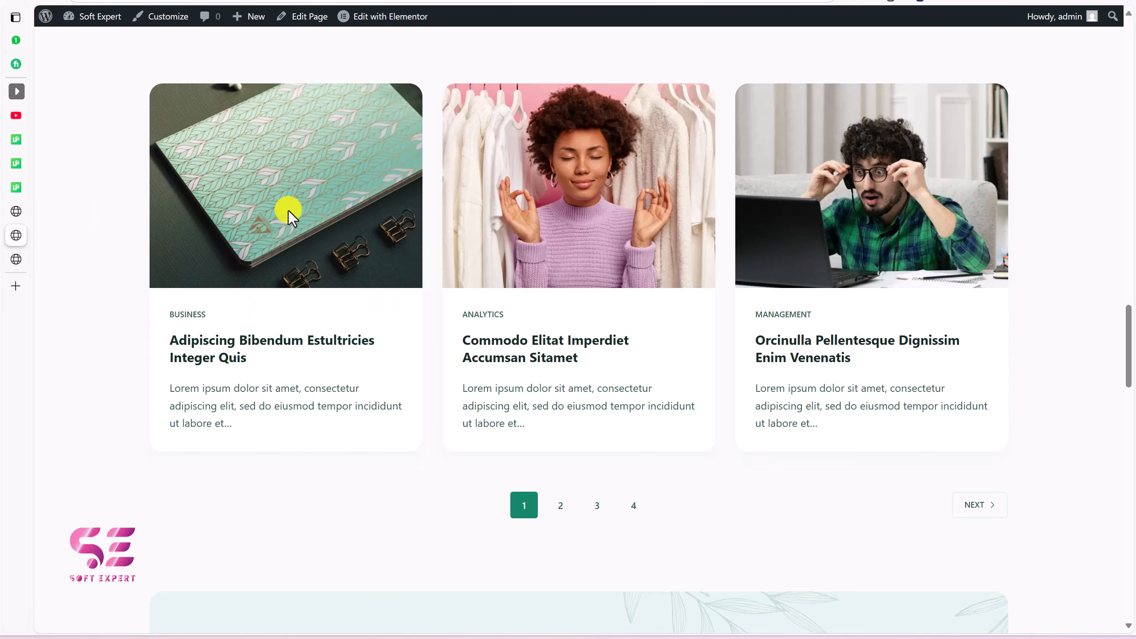
key(ctrl+shift+Tab)
click(47, 27)
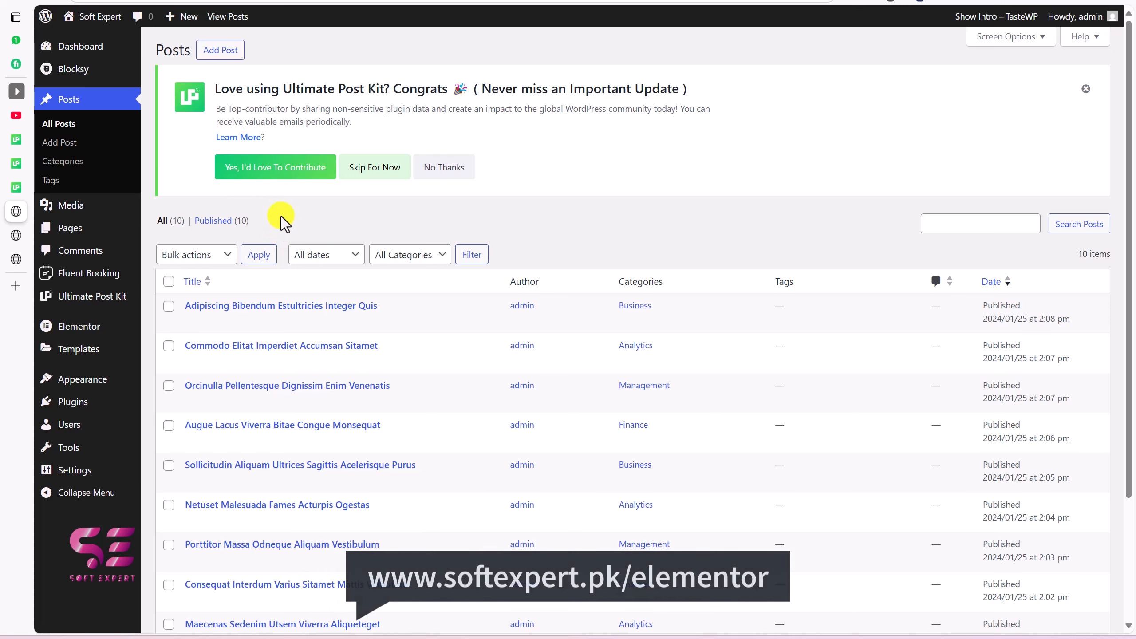
mouse_move(78, 331)
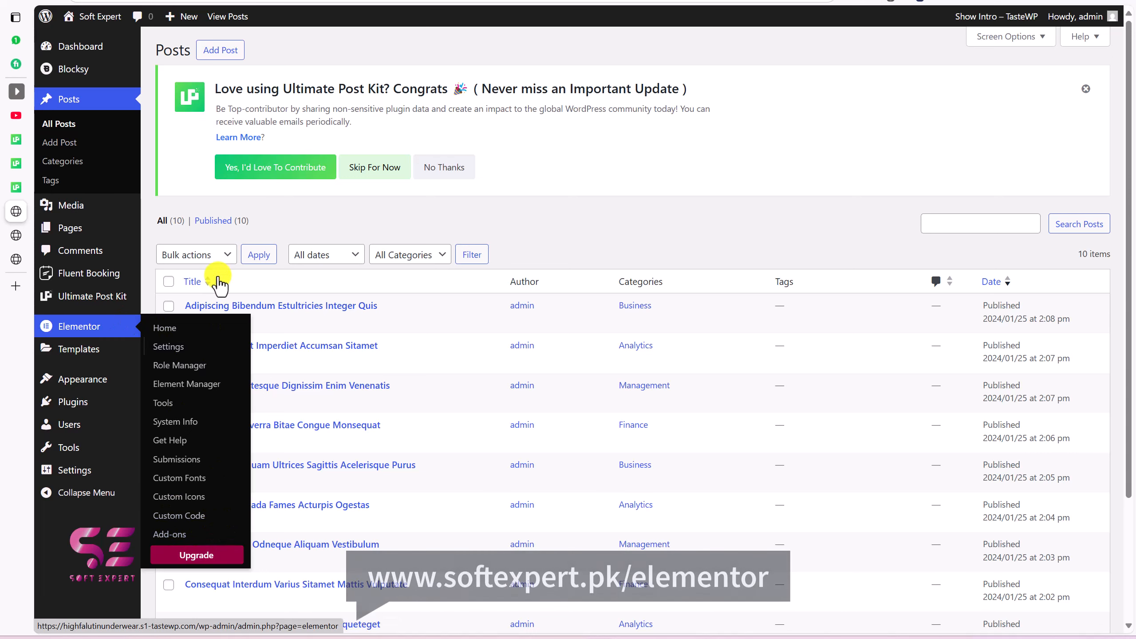
Step: Open the Home page in the Elementor editor
click(91, 229)
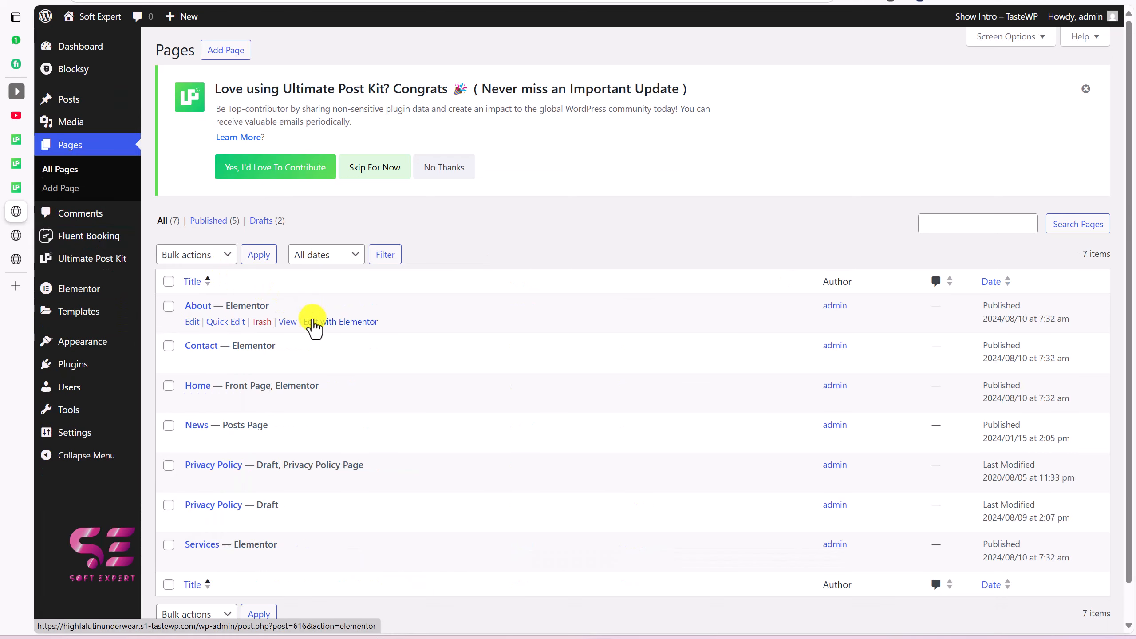
scroll(312, 322, down, 1)
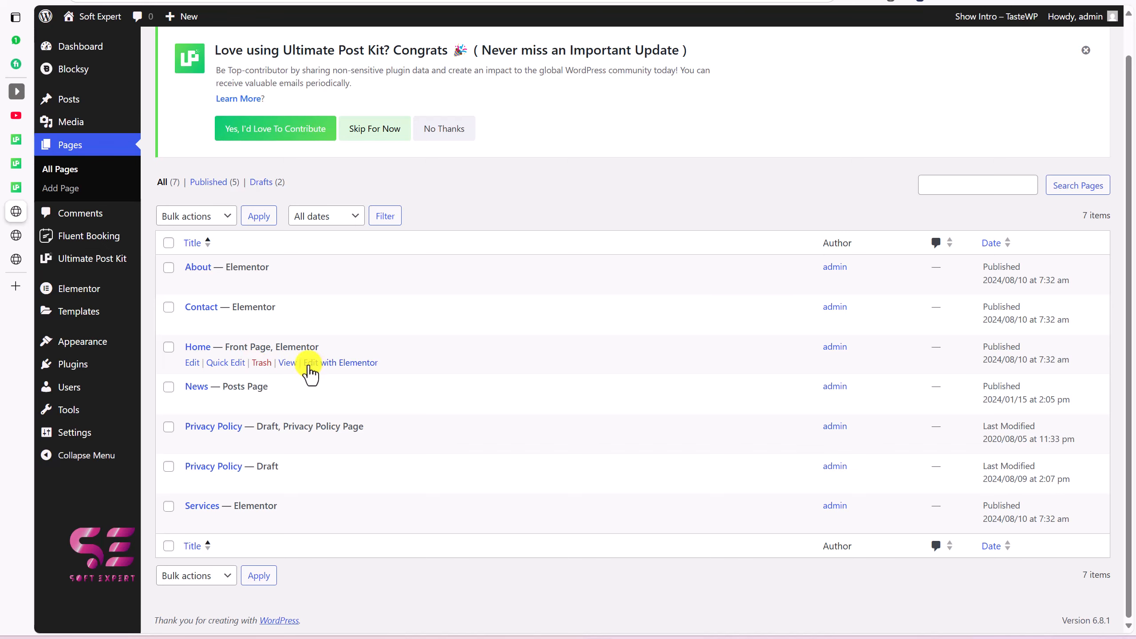
click(330, 364)
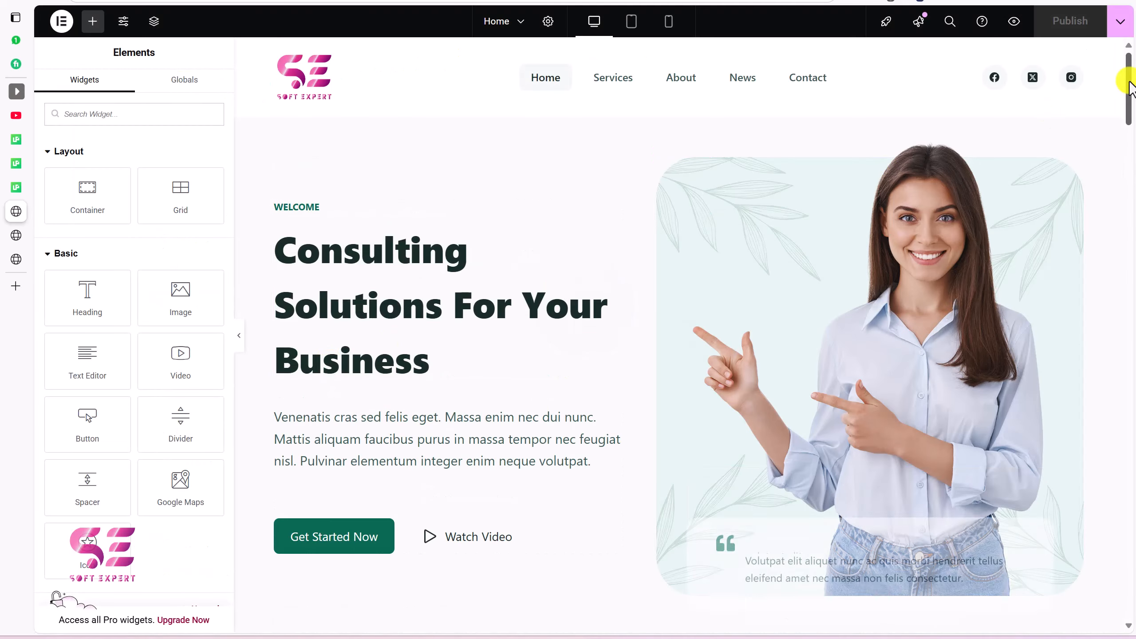
drag(1130, 83, 1134, 241)
scroll(1026, 264, down, 15)
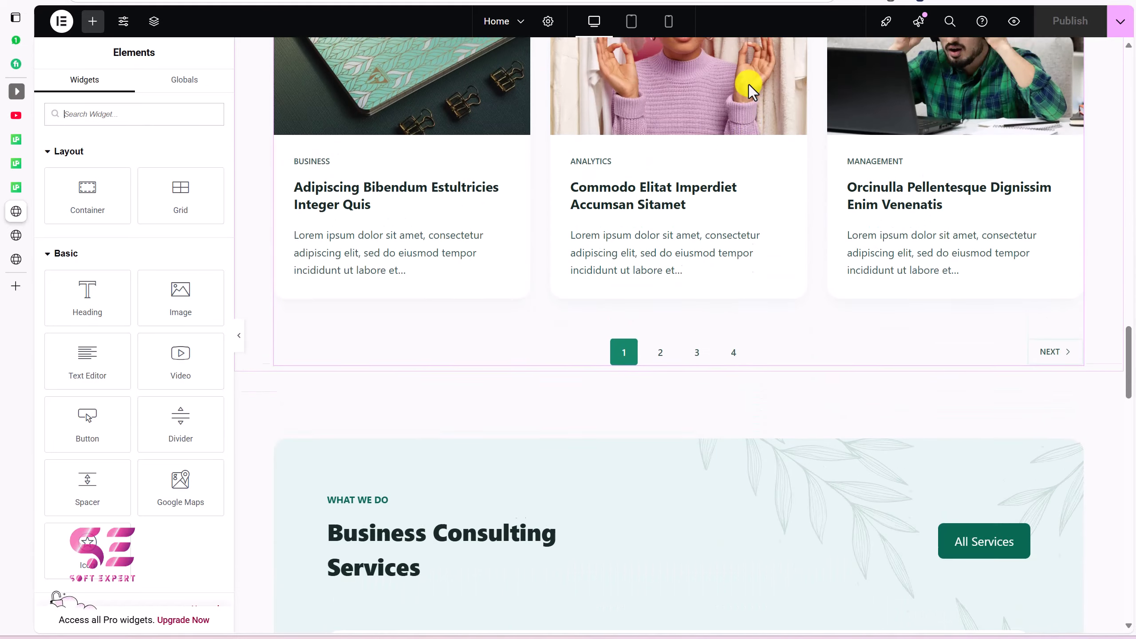
scroll(748, 83, up, 3)
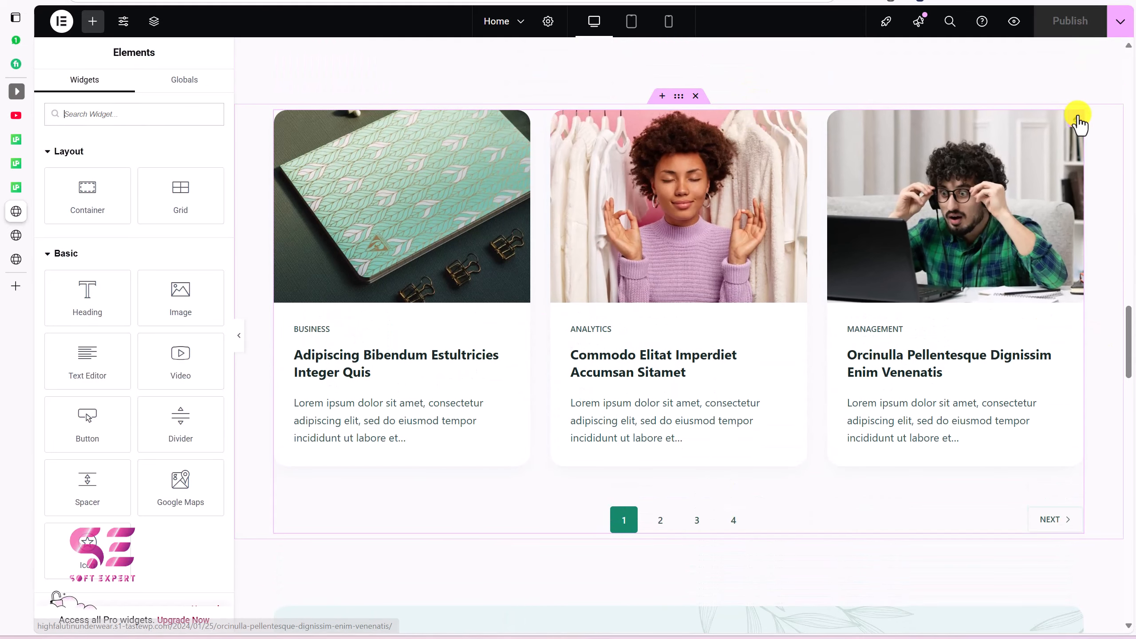
Step: Change the grid's shortcode to [blocksy_posts limit="3"] and scroll below the grid
click(1076, 118)
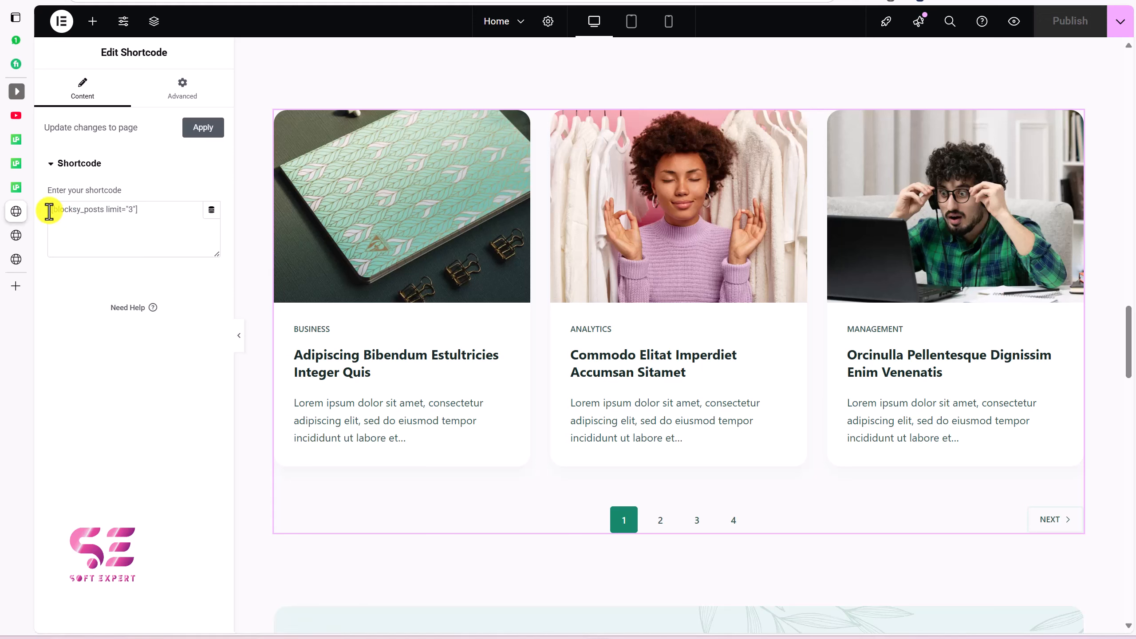
drag(49, 209, 138, 210)
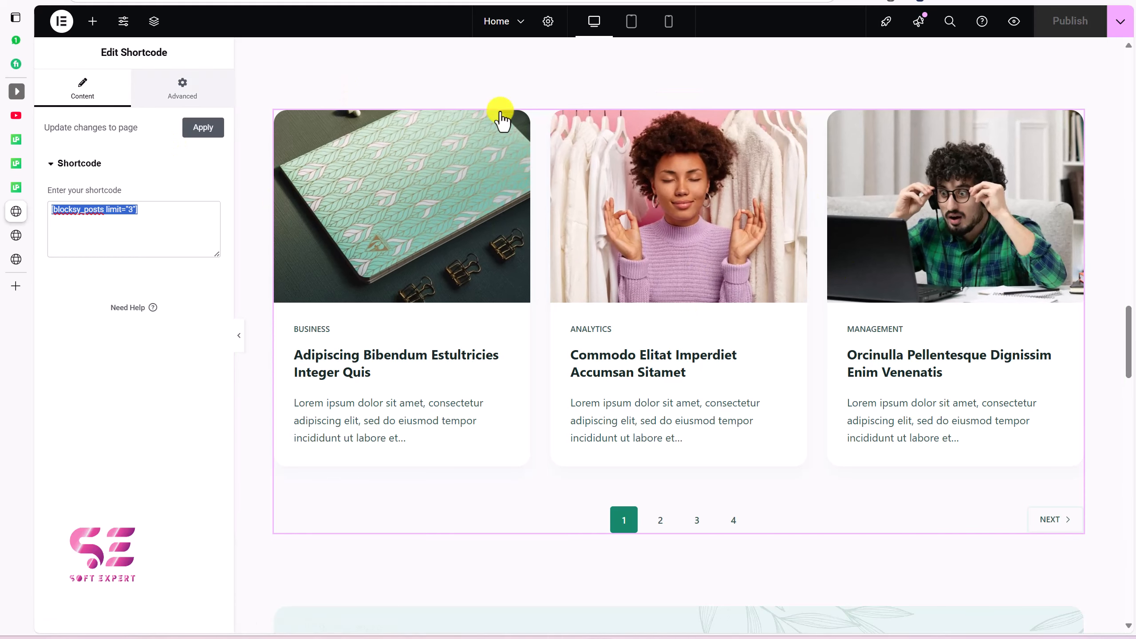
click(1094, 133)
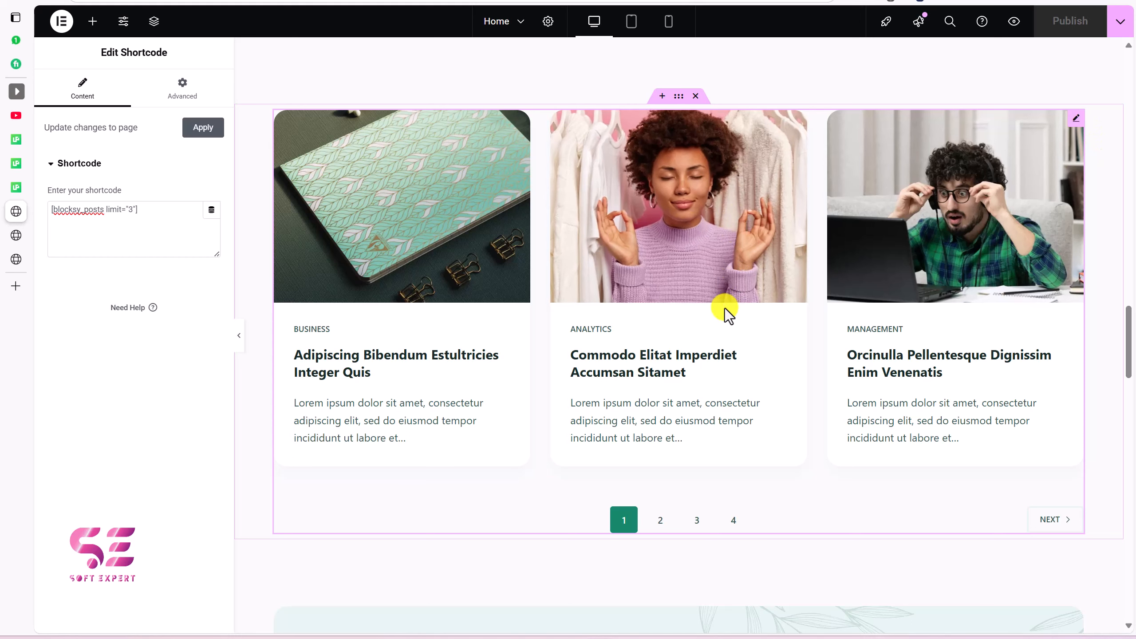
scroll(724, 309, down, 1)
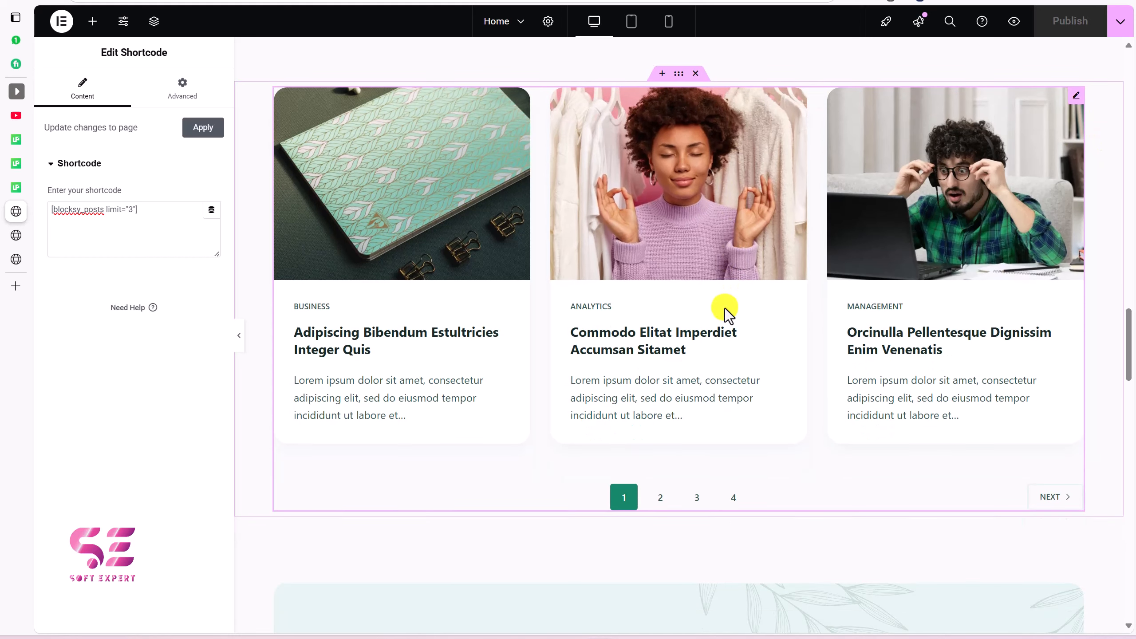
scroll(665, 226, up, 3)
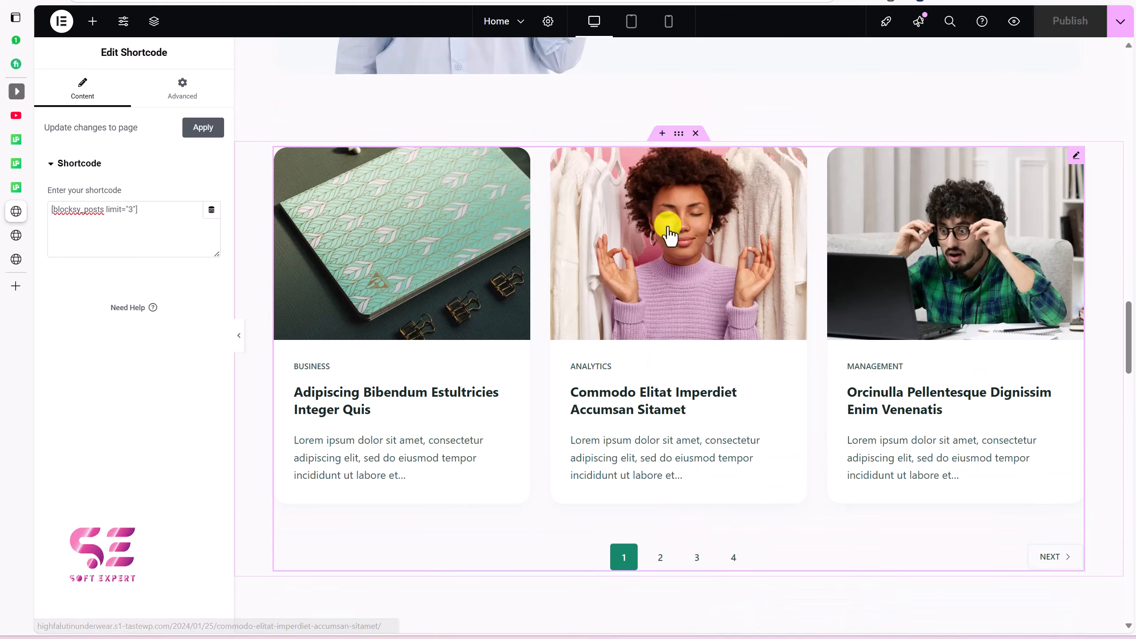
scroll(657, 373, down, 8)
Step: Add a single-column Flexbox container below the post cards and unlink its margin values
click(660, 419)
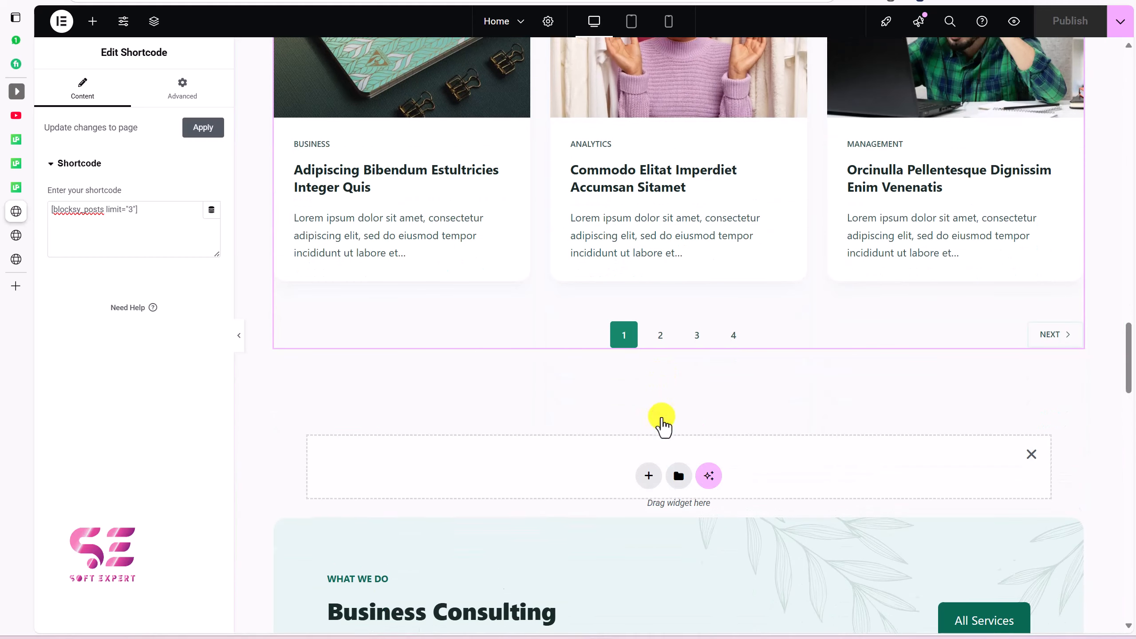
click(646, 471)
click(630, 515)
click(497, 508)
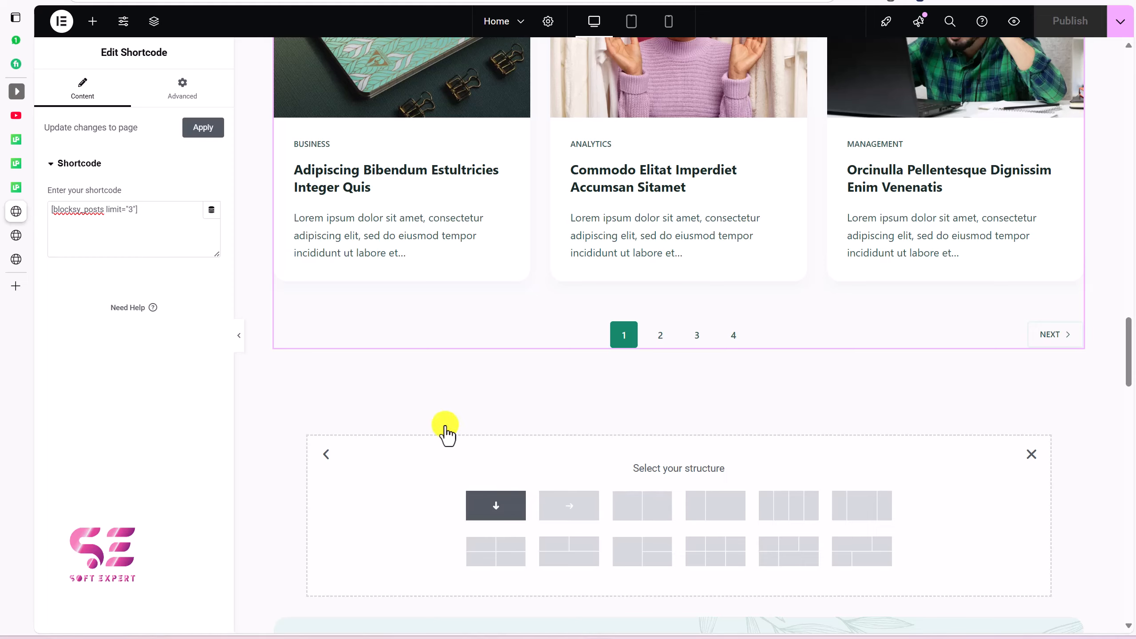
click(191, 95)
click(211, 180)
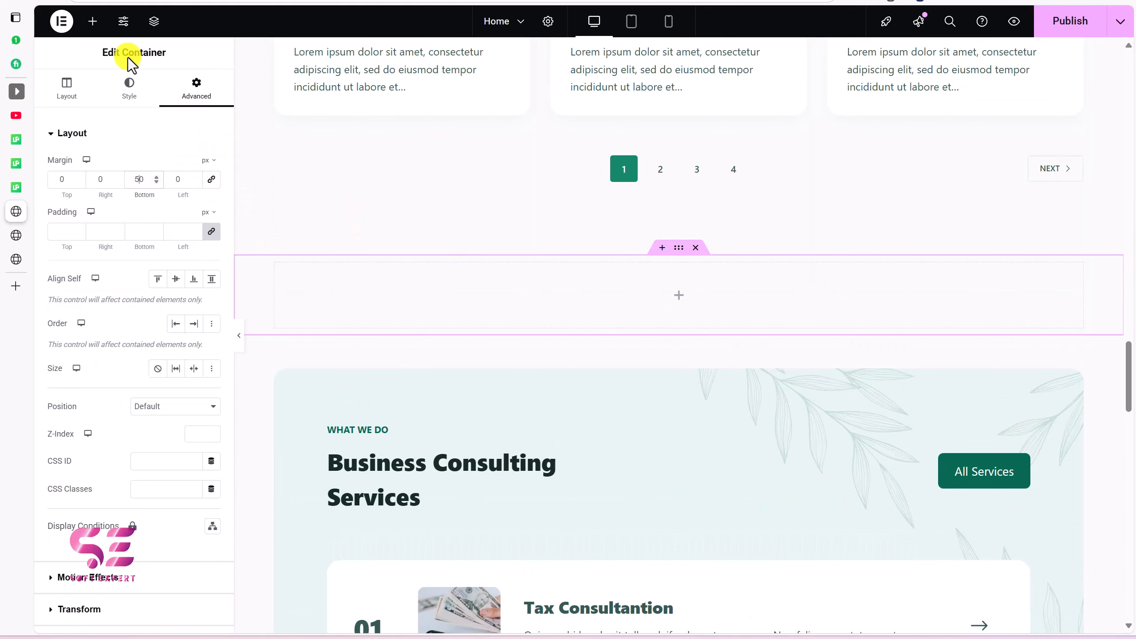
Step: Search the Elements panel for post widgets and drop Alice Grid into the new container
click(94, 22)
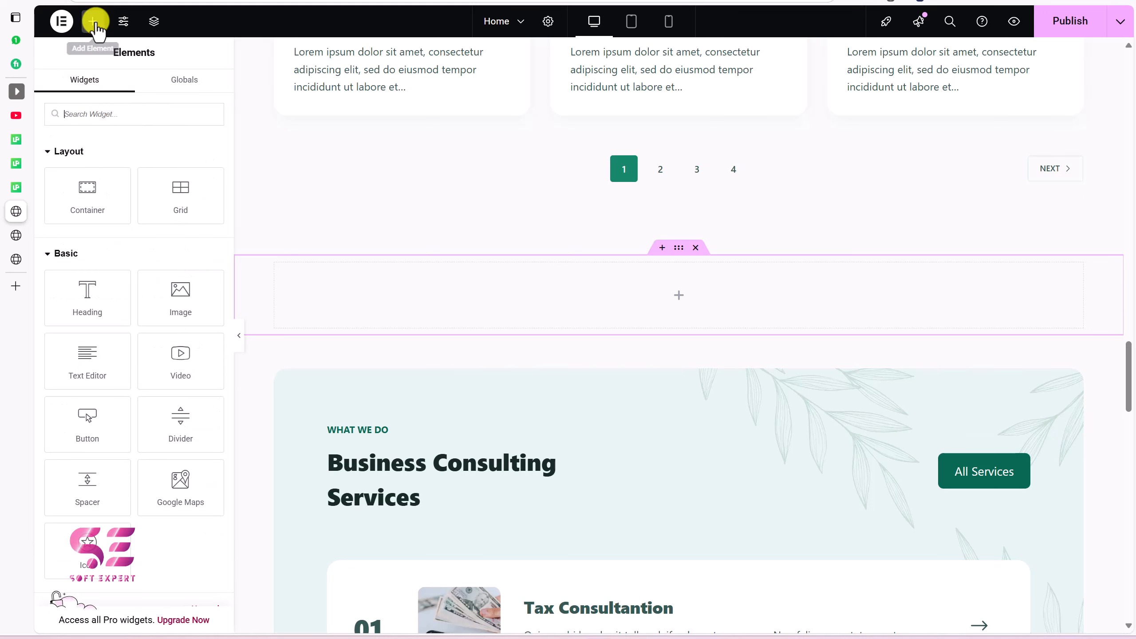
click(98, 114)
text(pd)
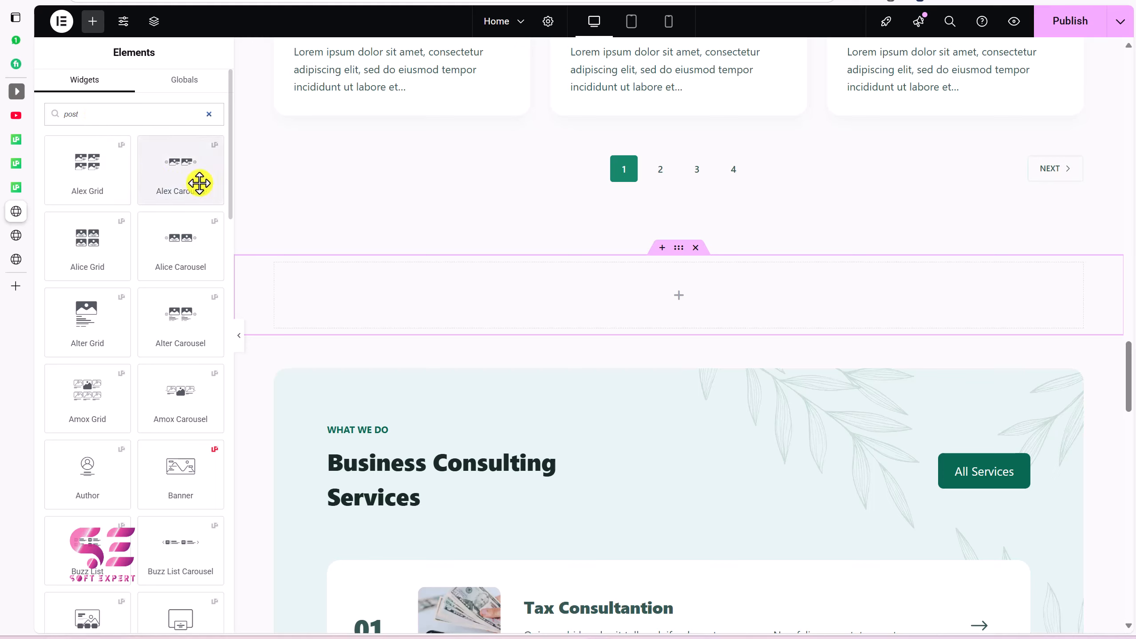
scroll(96, 254, down, 2)
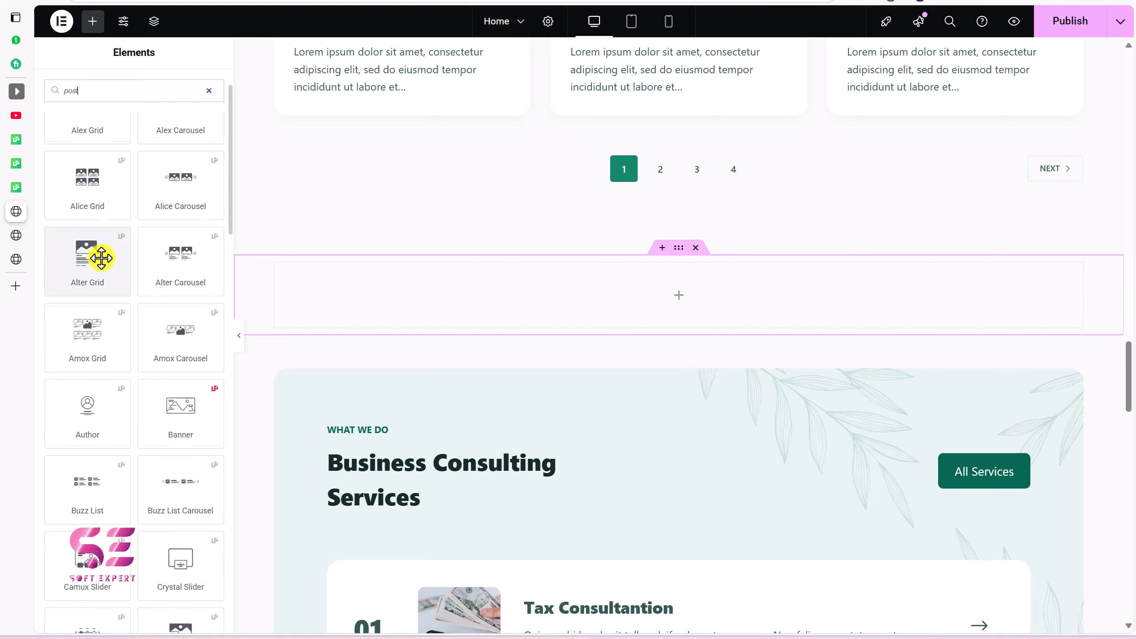
scroll(171, 268, down, 5)
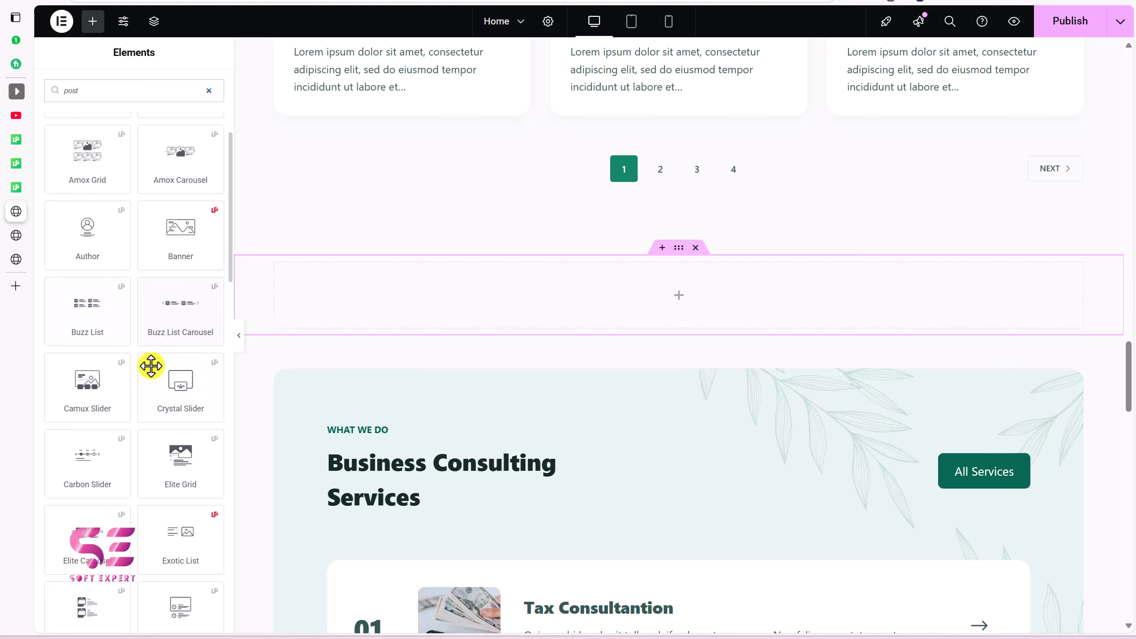
scroll(151, 366, down, 8)
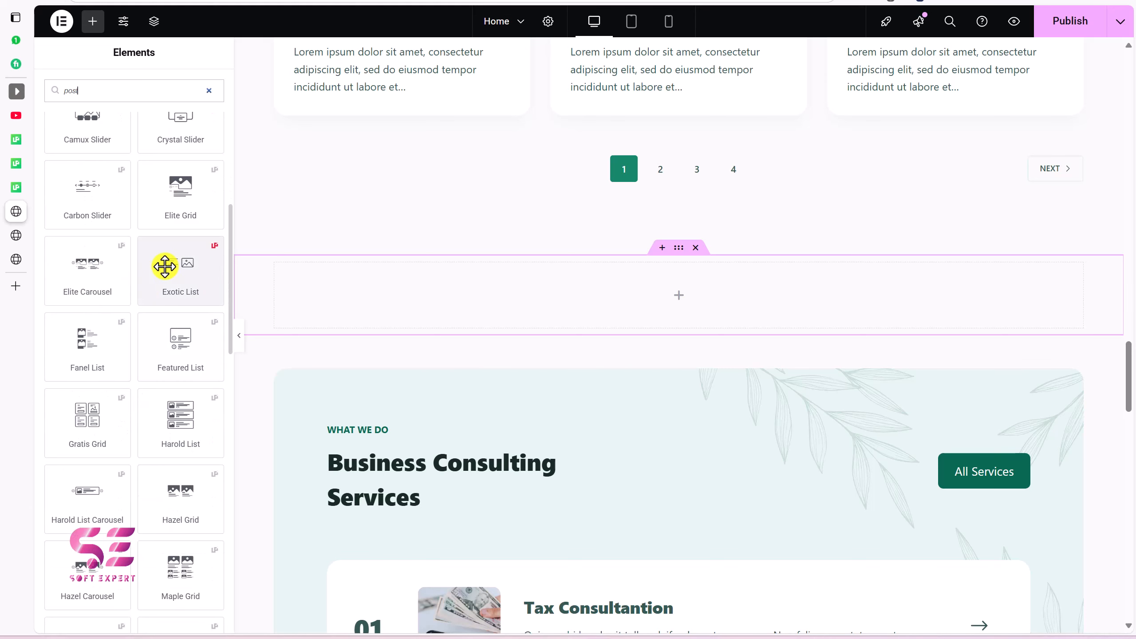
scroll(148, 322, down, 3)
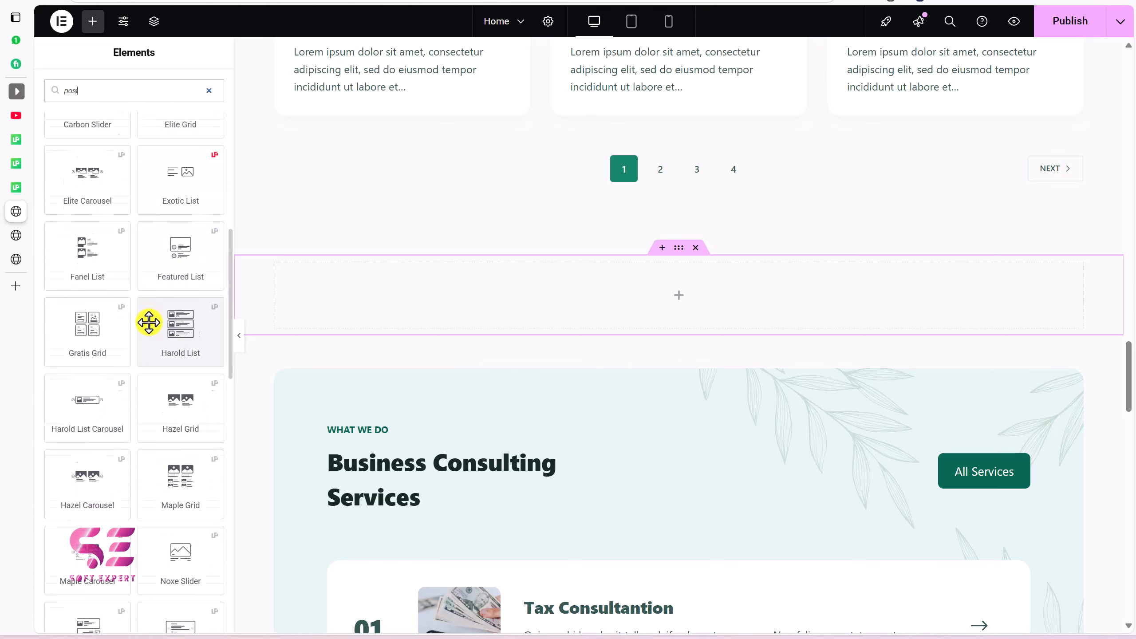
scroll(144, 321, up, 1)
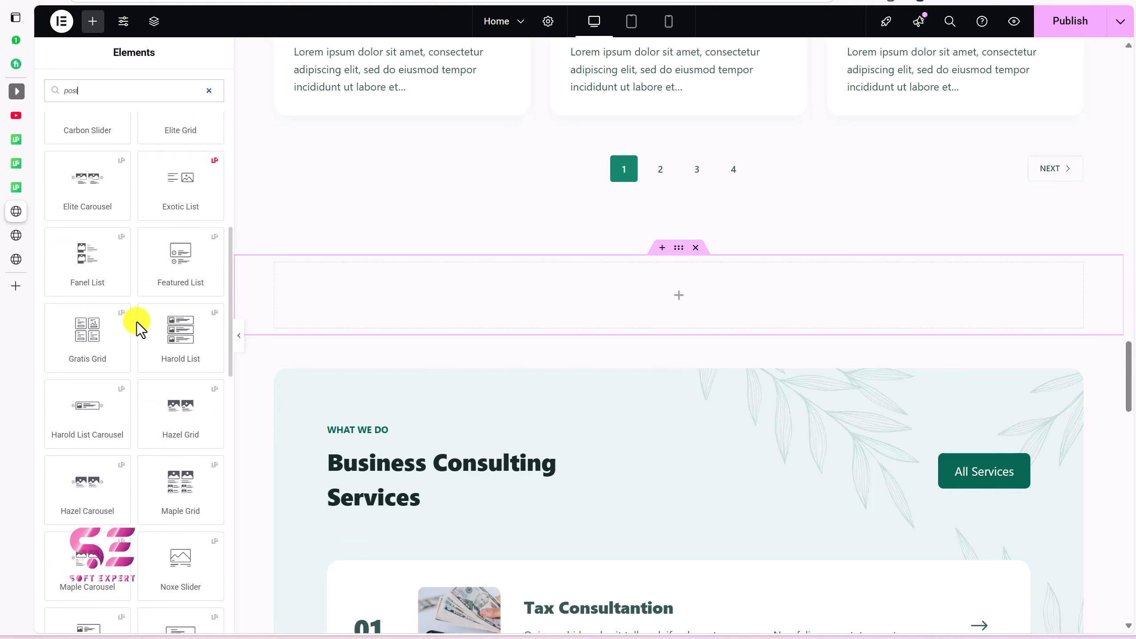
scroll(141, 329, up, 10)
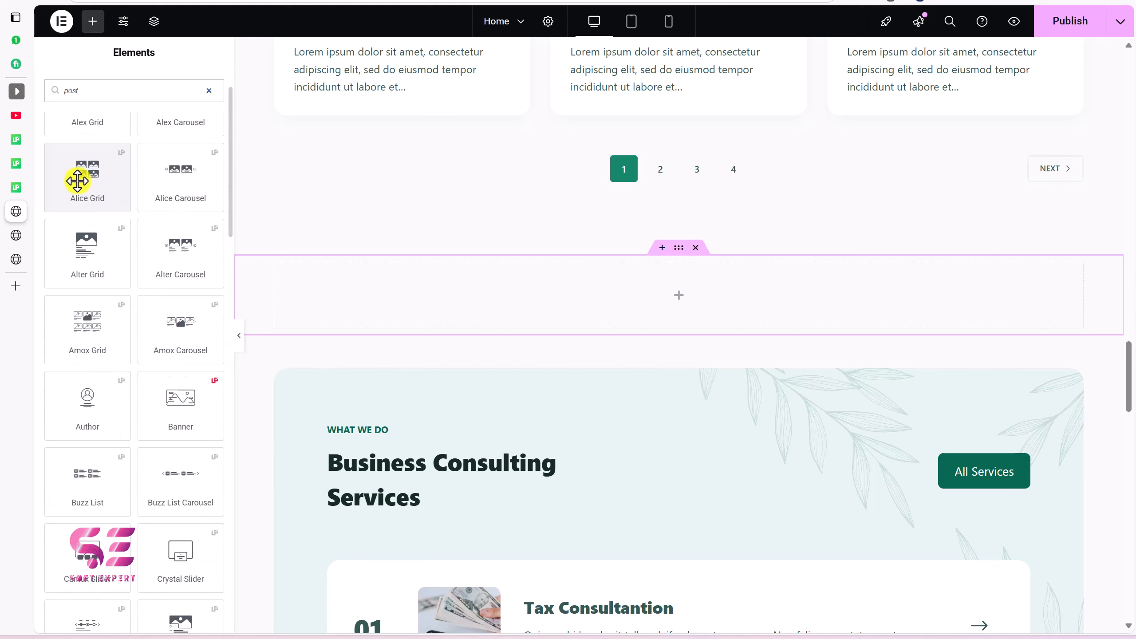
drag(288, 265, 337, 300)
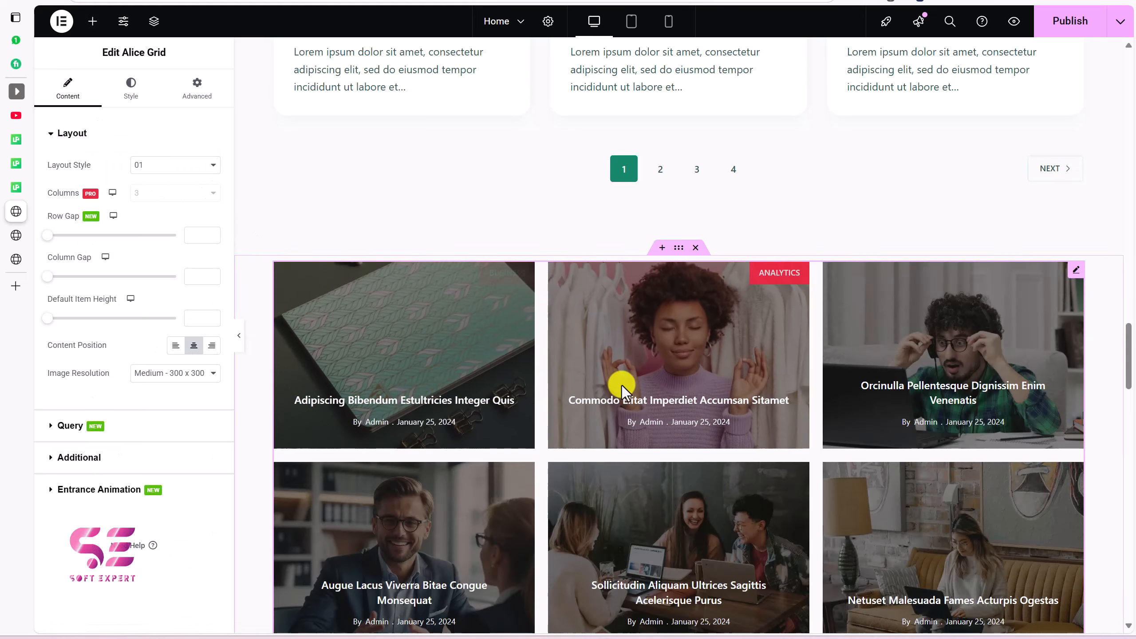
scroll(675, 405, down, 3)
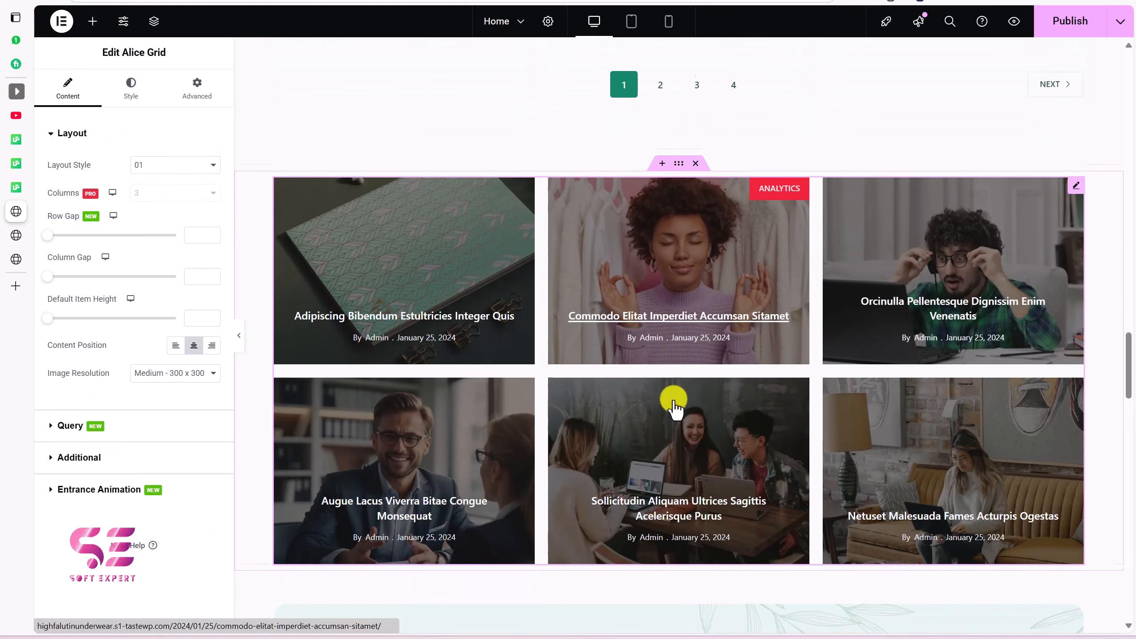
scroll(590, 431, up, 5)
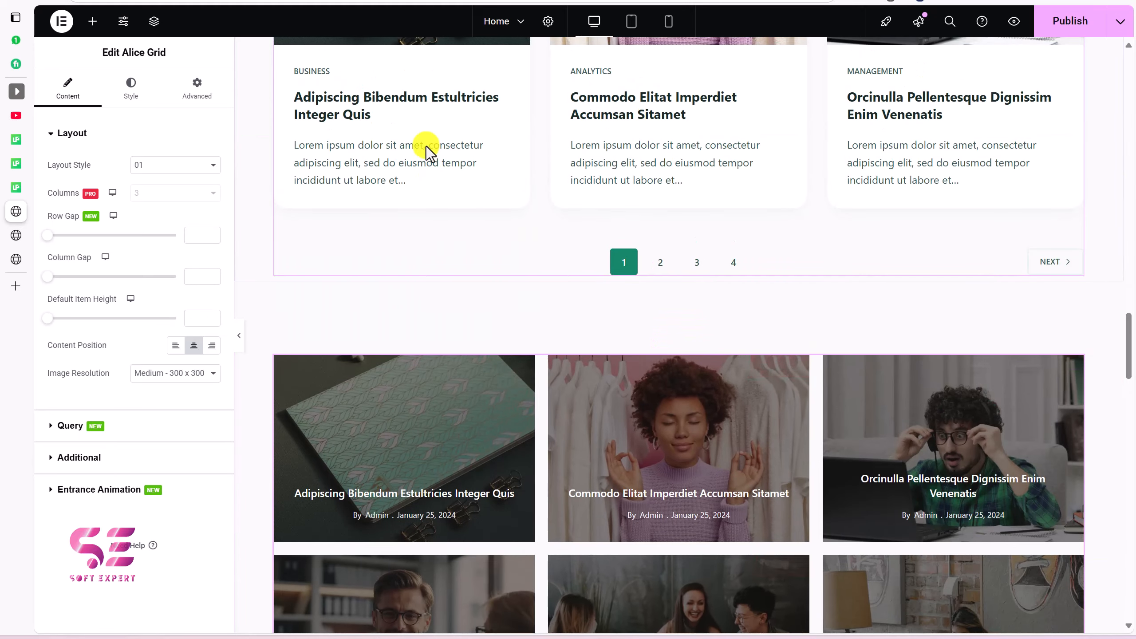
scroll(598, 145, up, 3)
scroll(594, 178, down, 7)
Step: Preview Alice Grid Layout Styles 02, 03 and 04, settling on Layout Style 03
scroll(595, 179, down, 2)
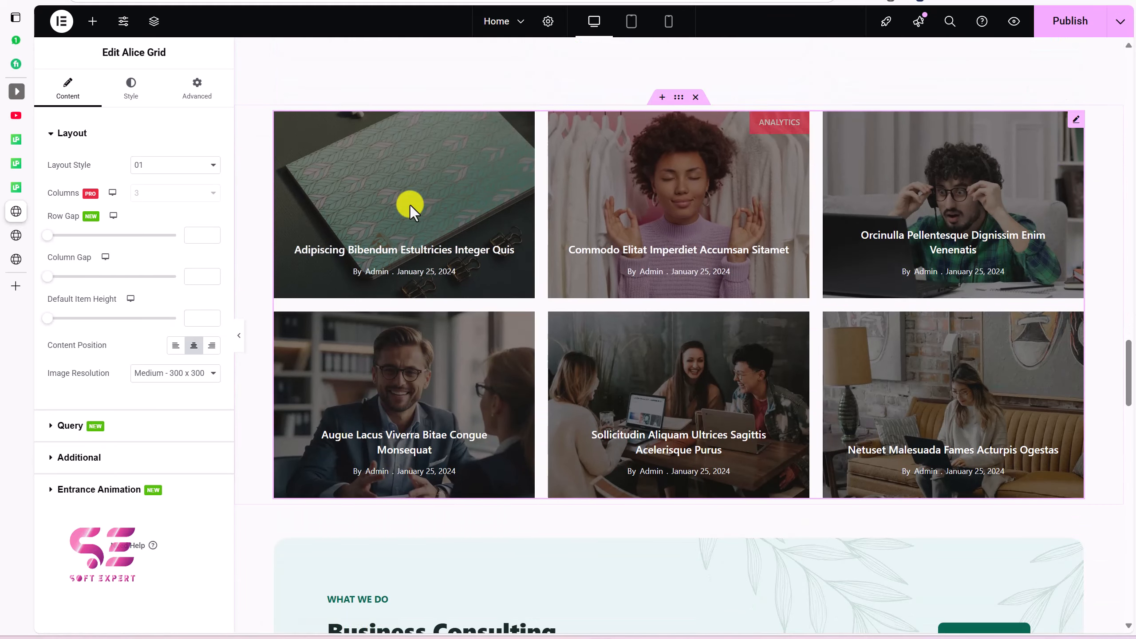
scroll(652, 257, down, 1)
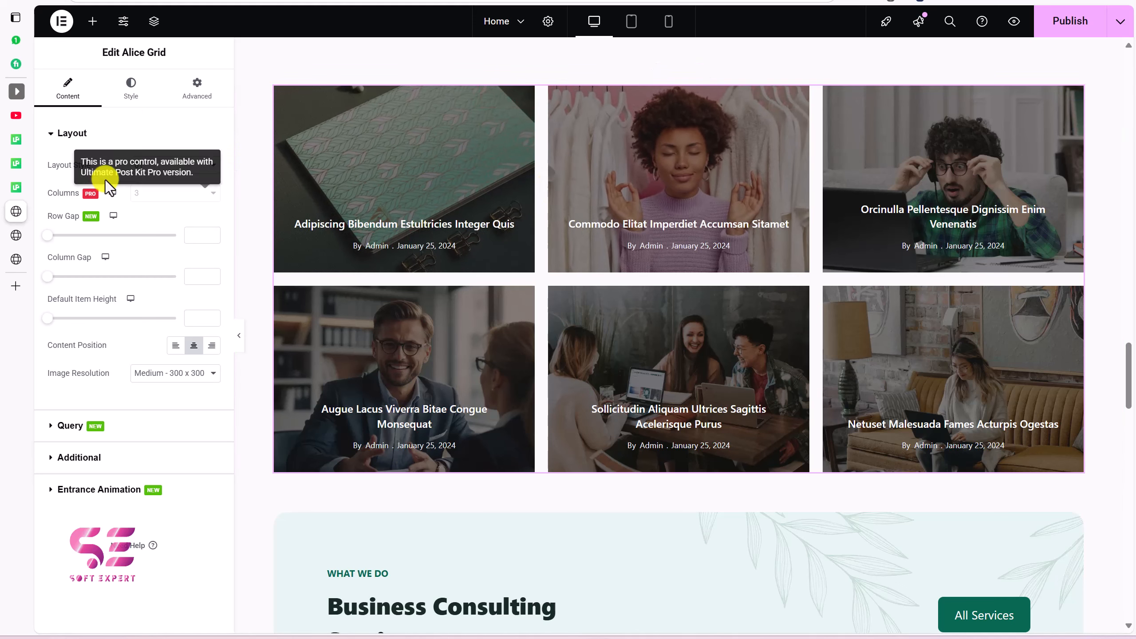
click(151, 166)
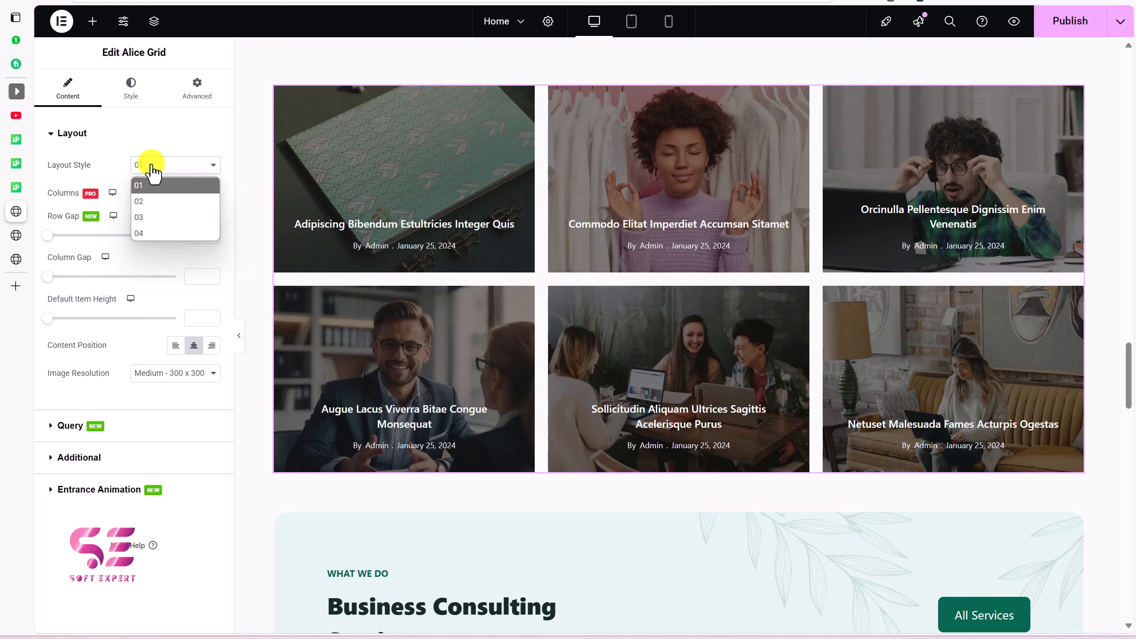
click(142, 201)
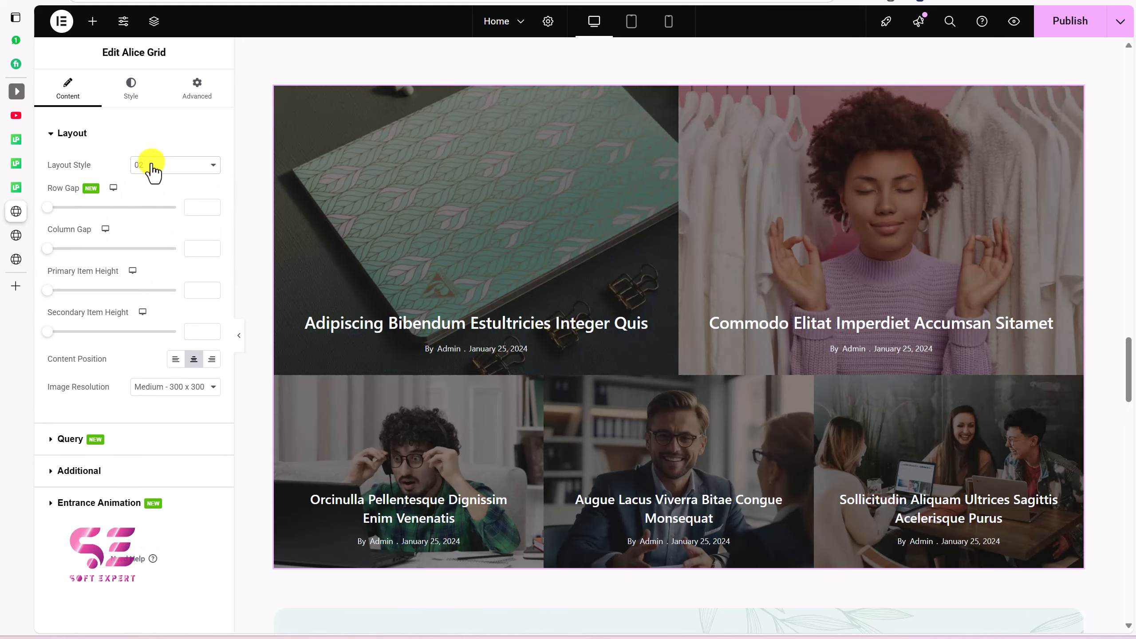
click(154, 166)
click(145, 216)
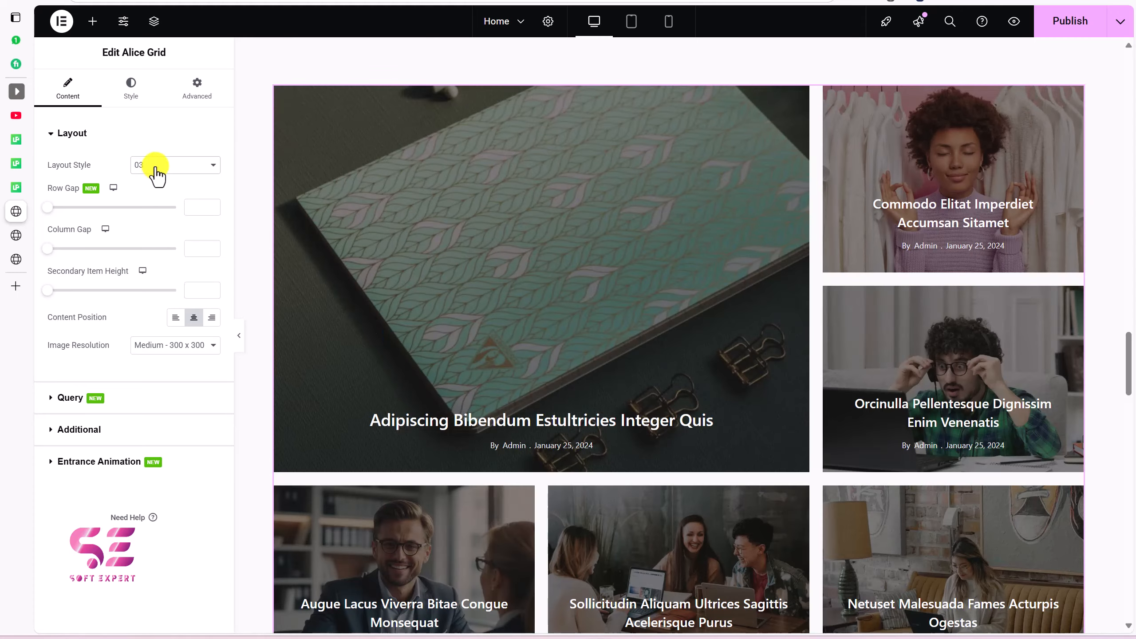
click(157, 175)
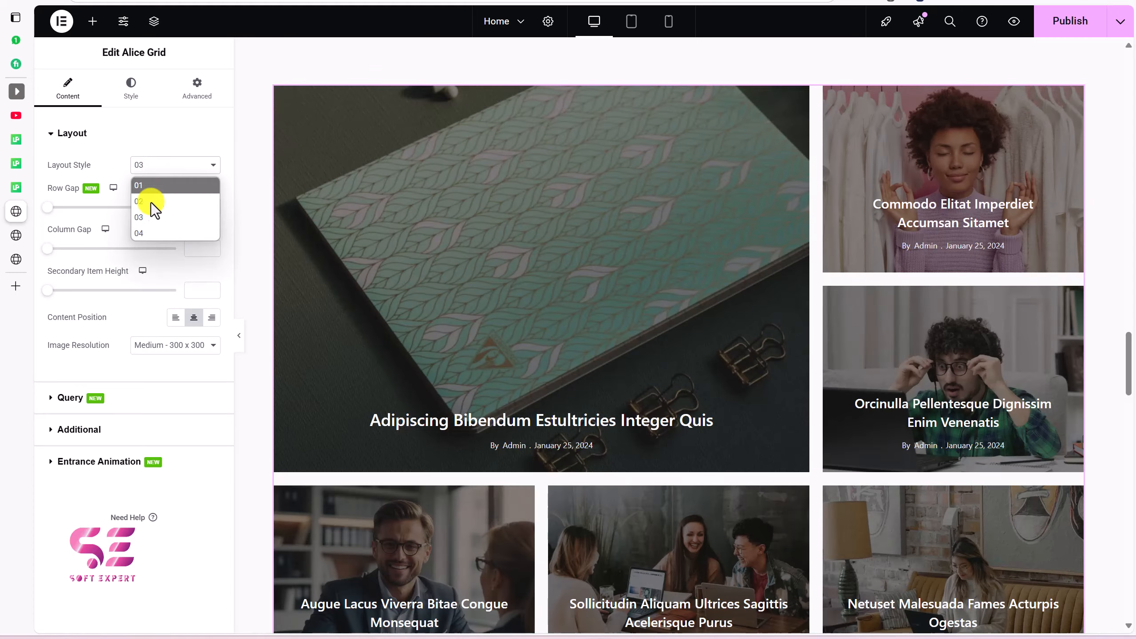
click(145, 232)
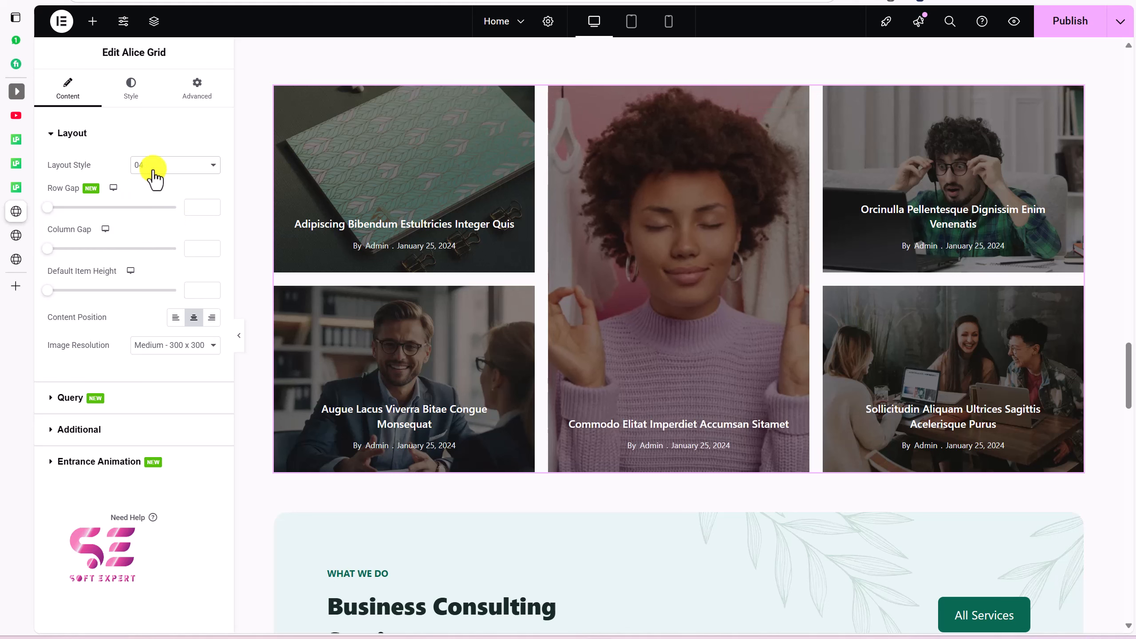
click(152, 172)
click(143, 217)
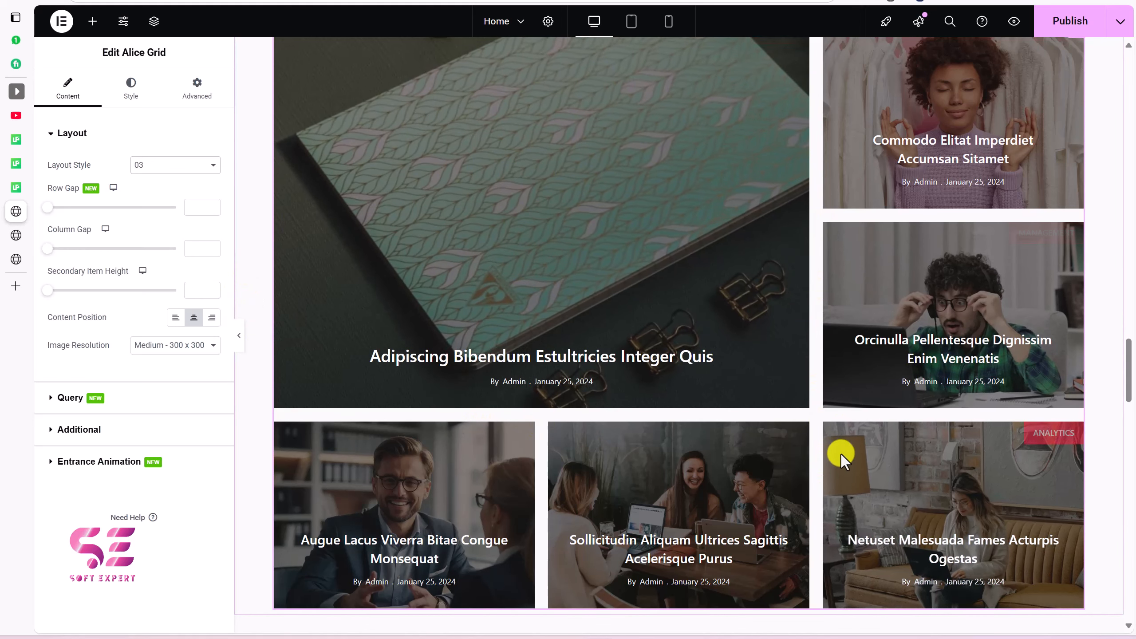
Step: Try Secondary Item Heights of 374, 427 and 362, then clear it back to default
click(84, 290)
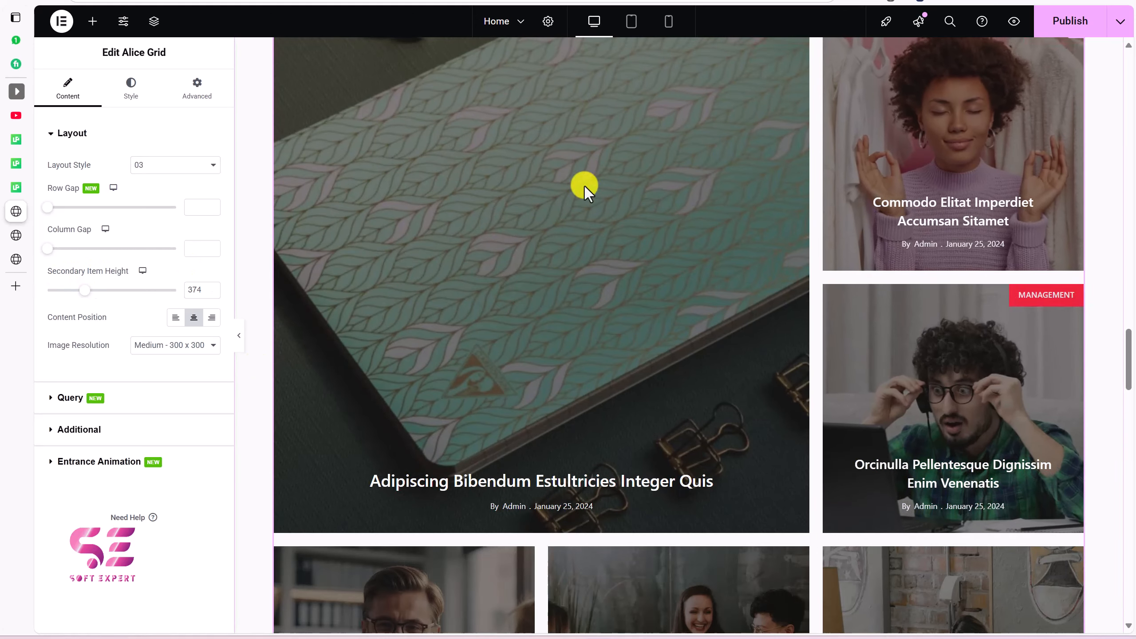
drag(84, 290, 96, 290)
click(82, 290)
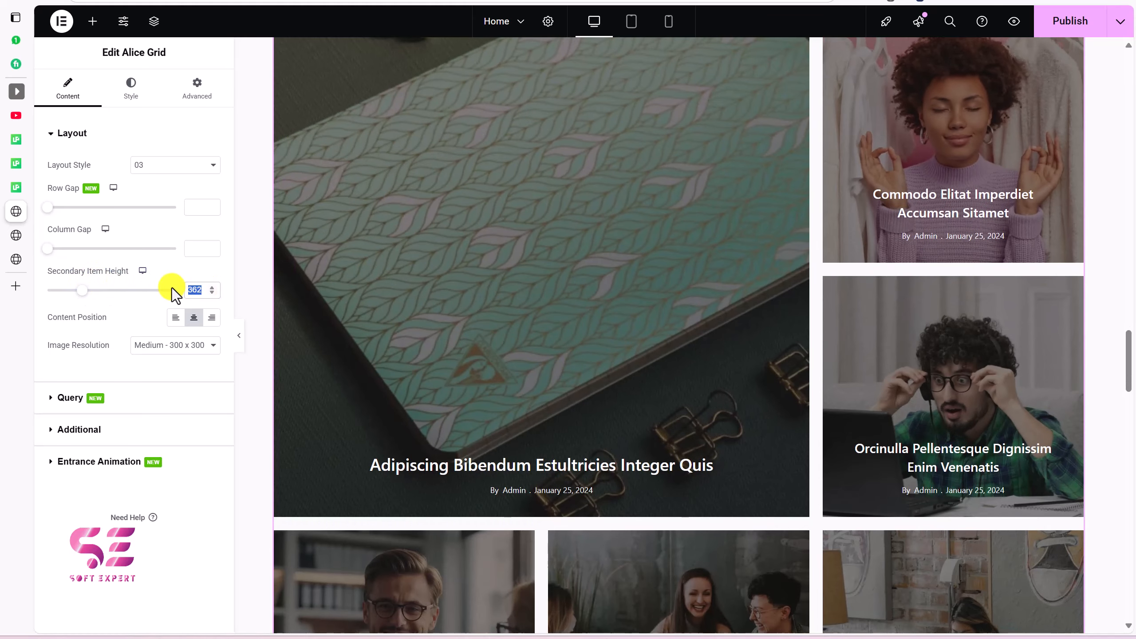
key(BackSpace)
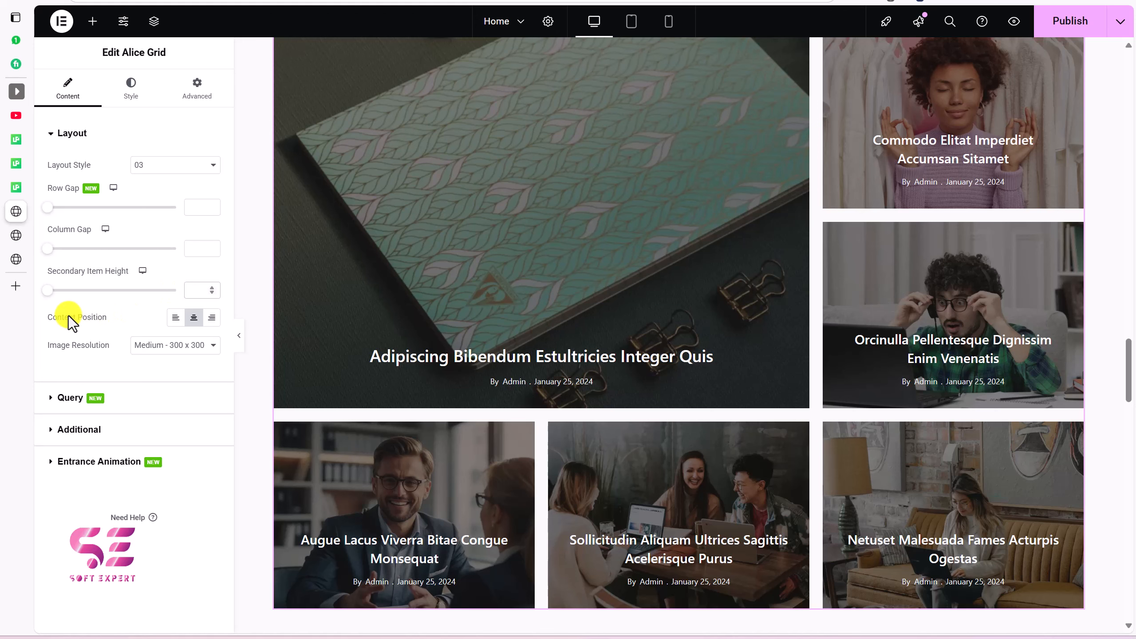
Step: Keep the content position centred and set Image Resolution to Medium Large - 768
click(213, 319)
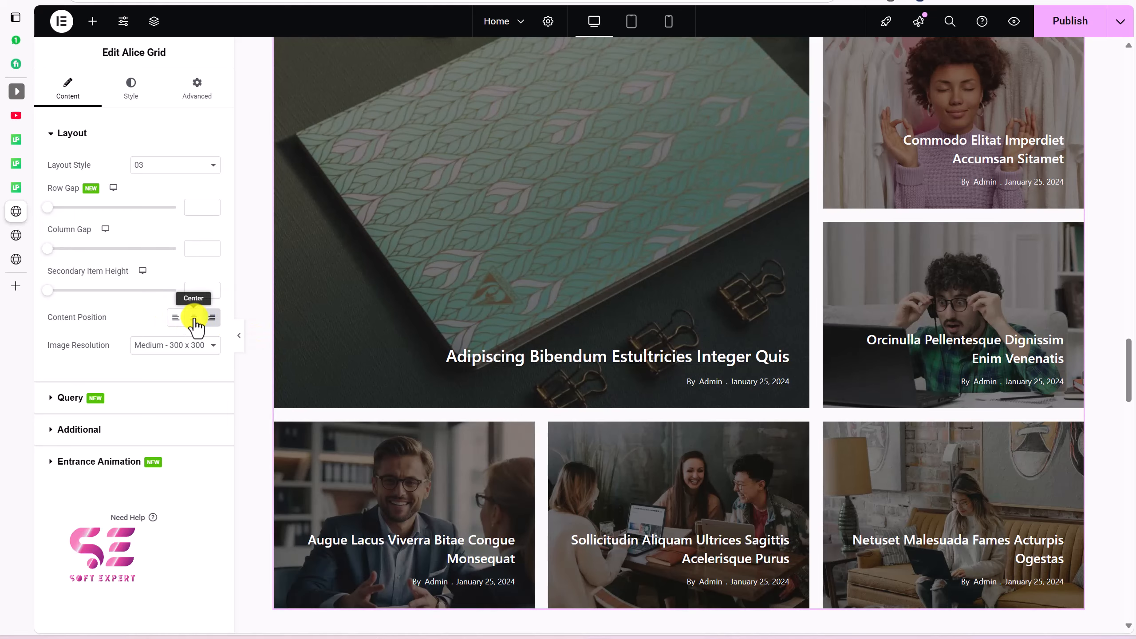
click(194, 317)
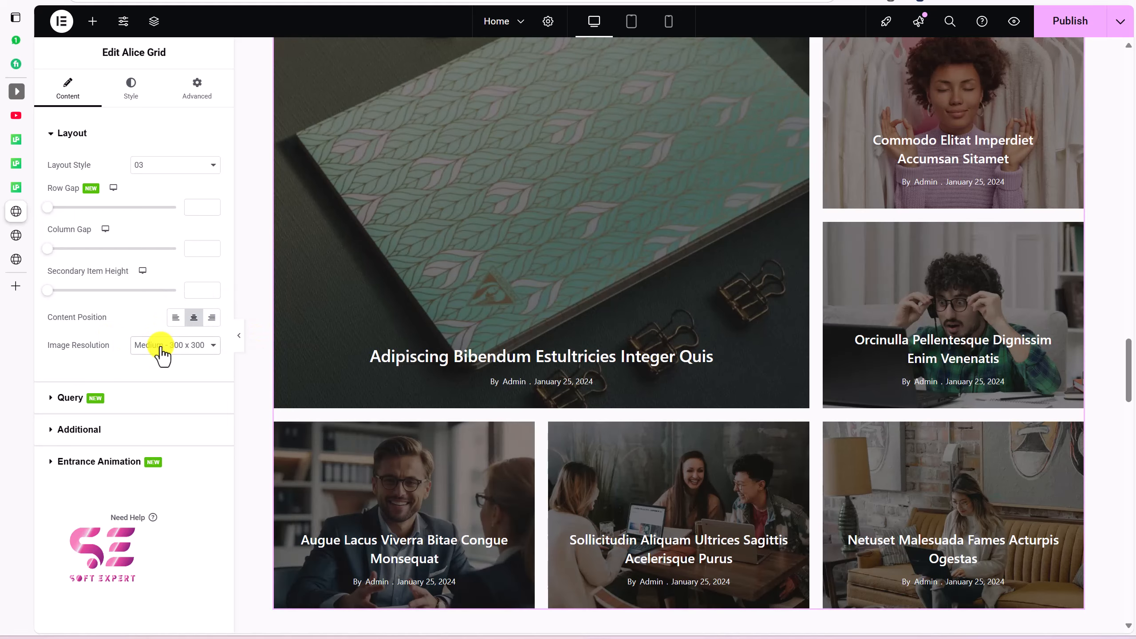
click(160, 347)
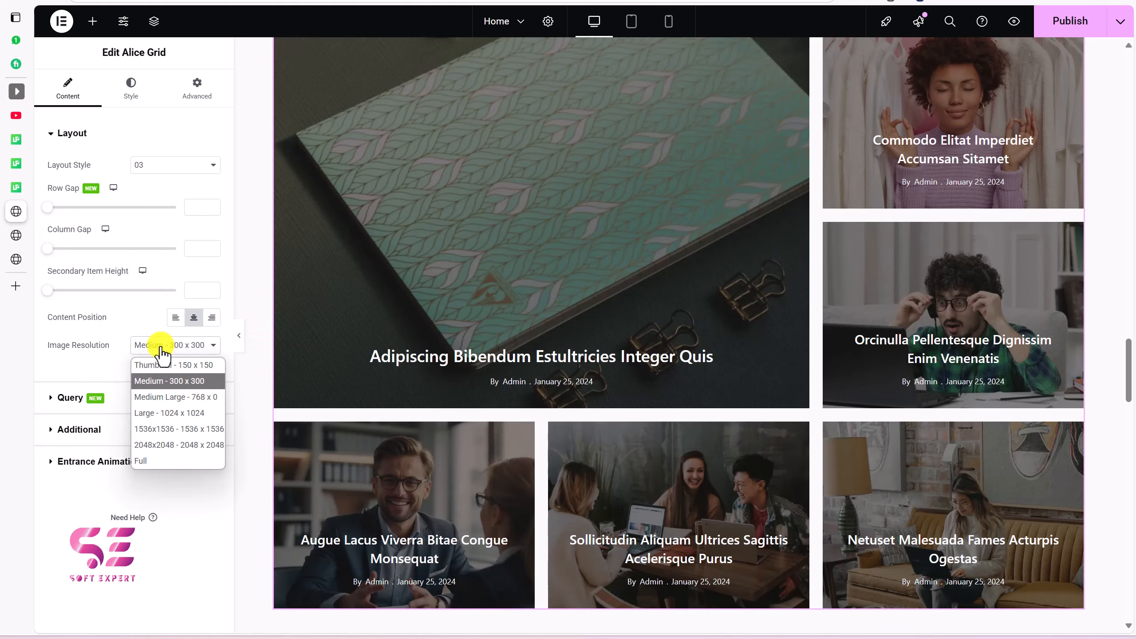
click(160, 396)
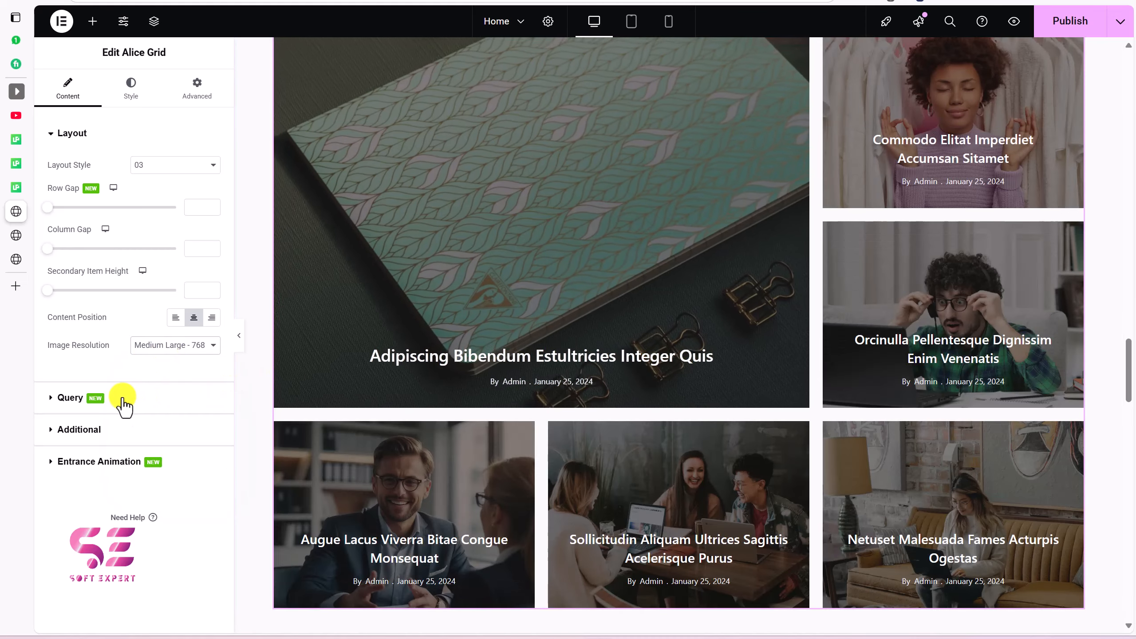
Step: Set the Alice Grid query to Source Posts, Include By Terms, Categories: Business
click(123, 400)
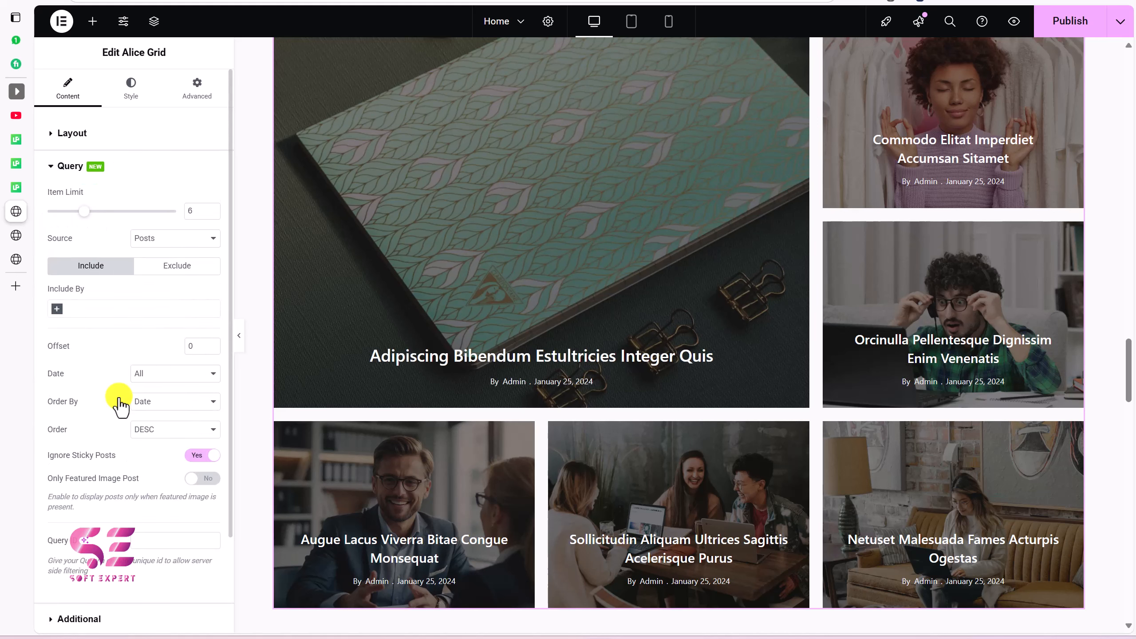
scroll(120, 405, down, 2)
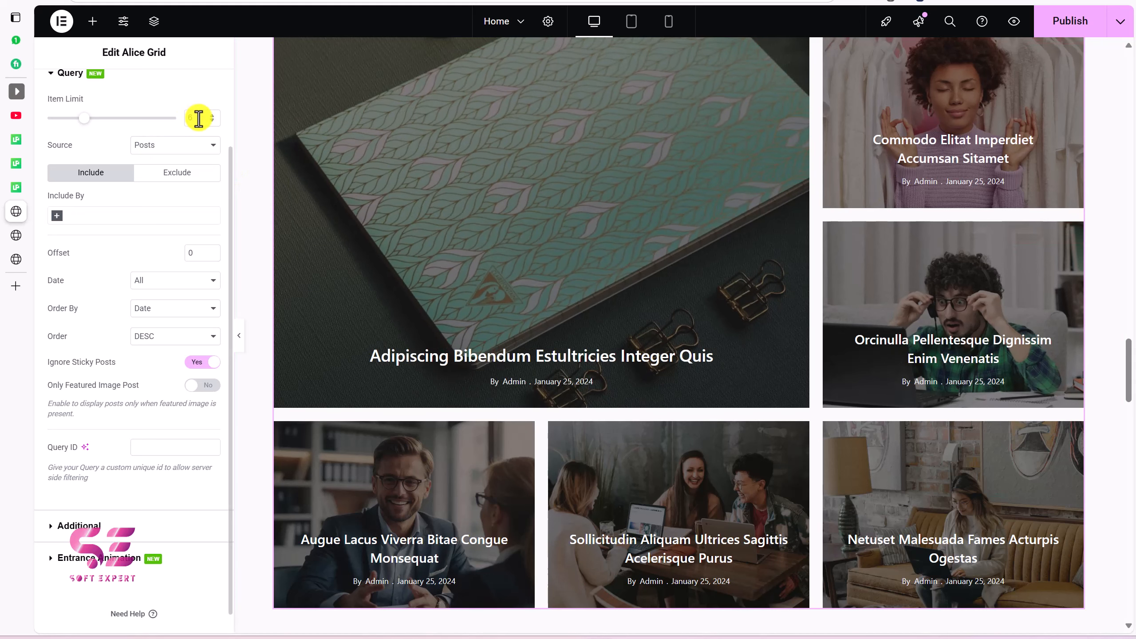
click(150, 147)
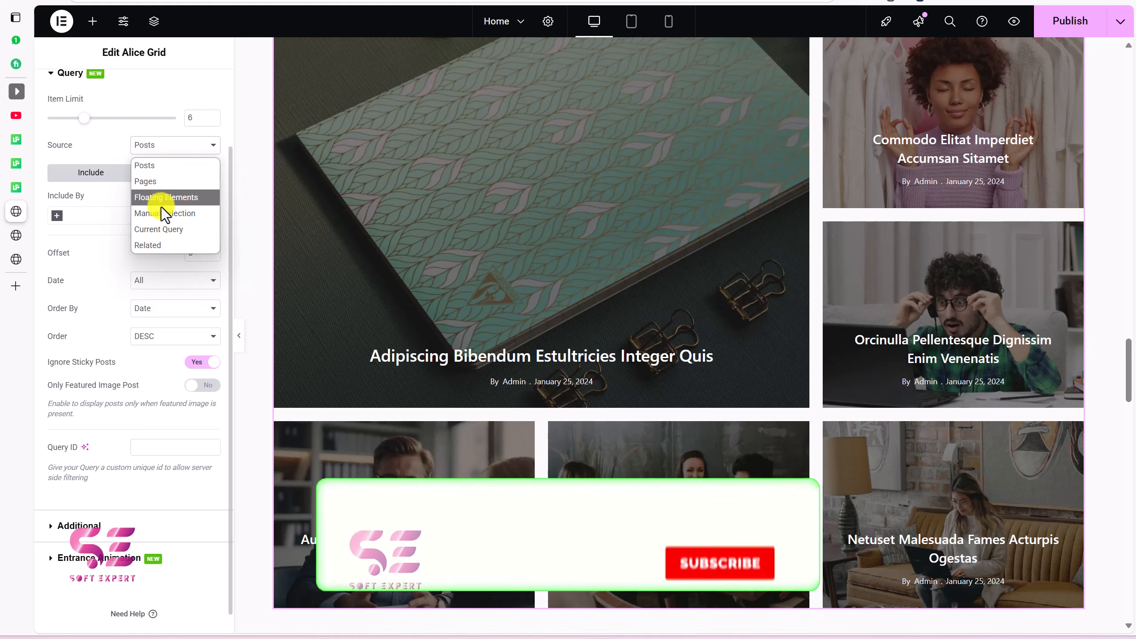
click(93, 236)
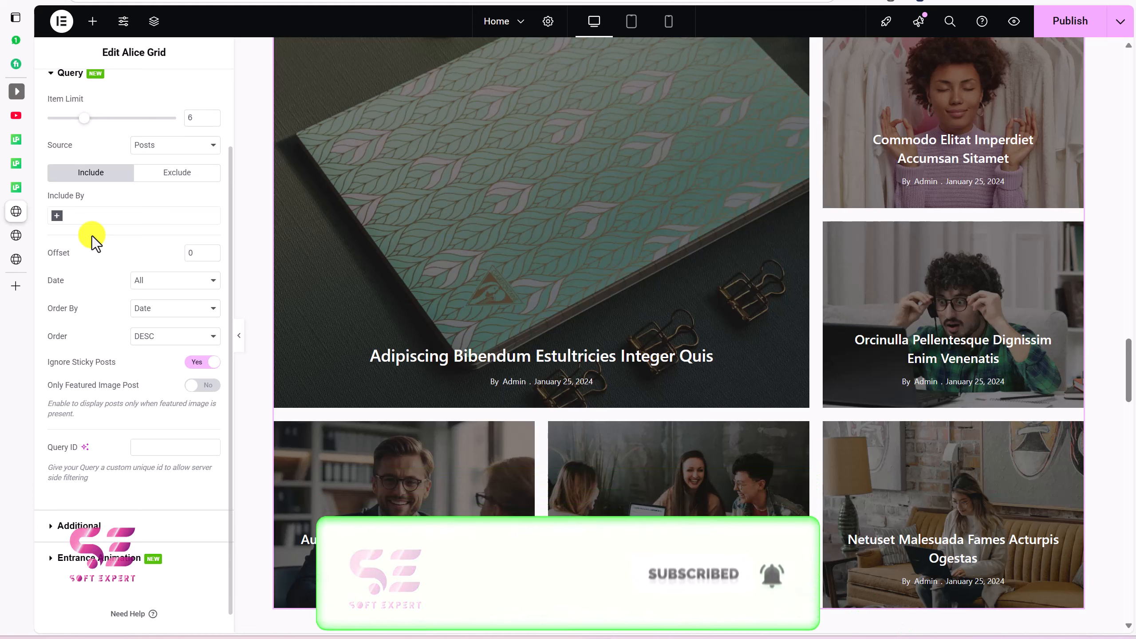
click(60, 220)
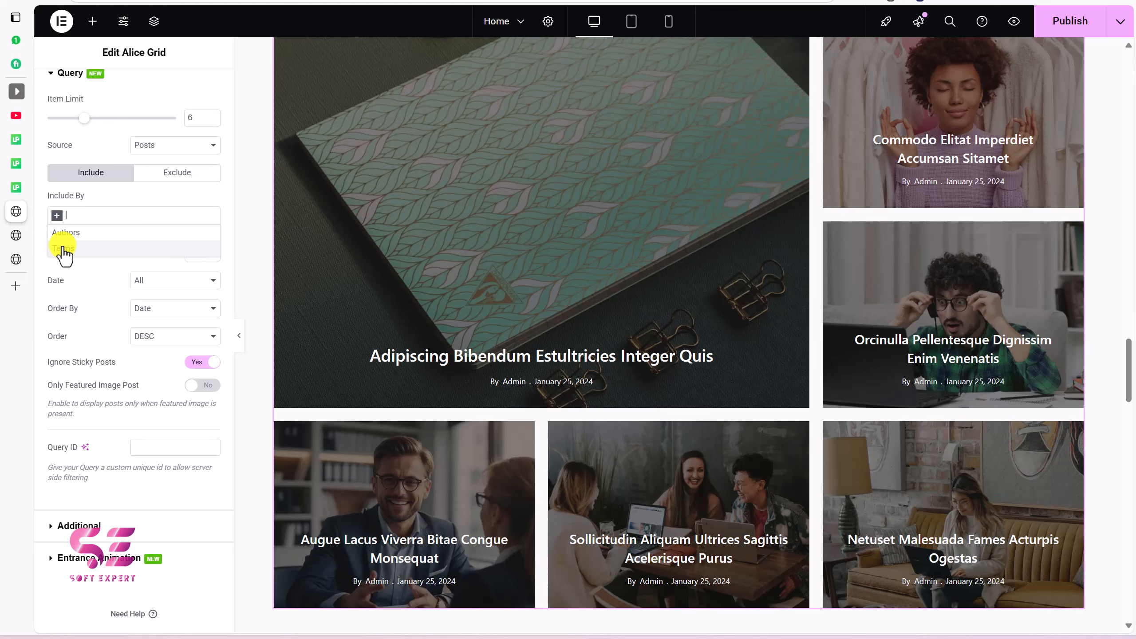
click(63, 248)
click(83, 254)
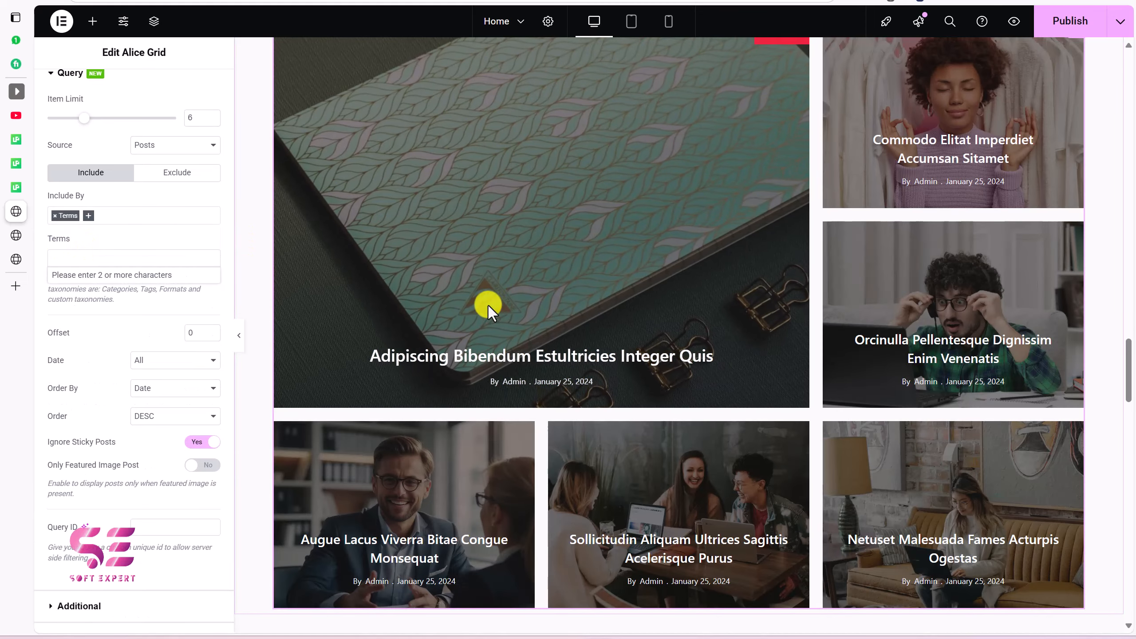
scroll(675, 280, up, 1)
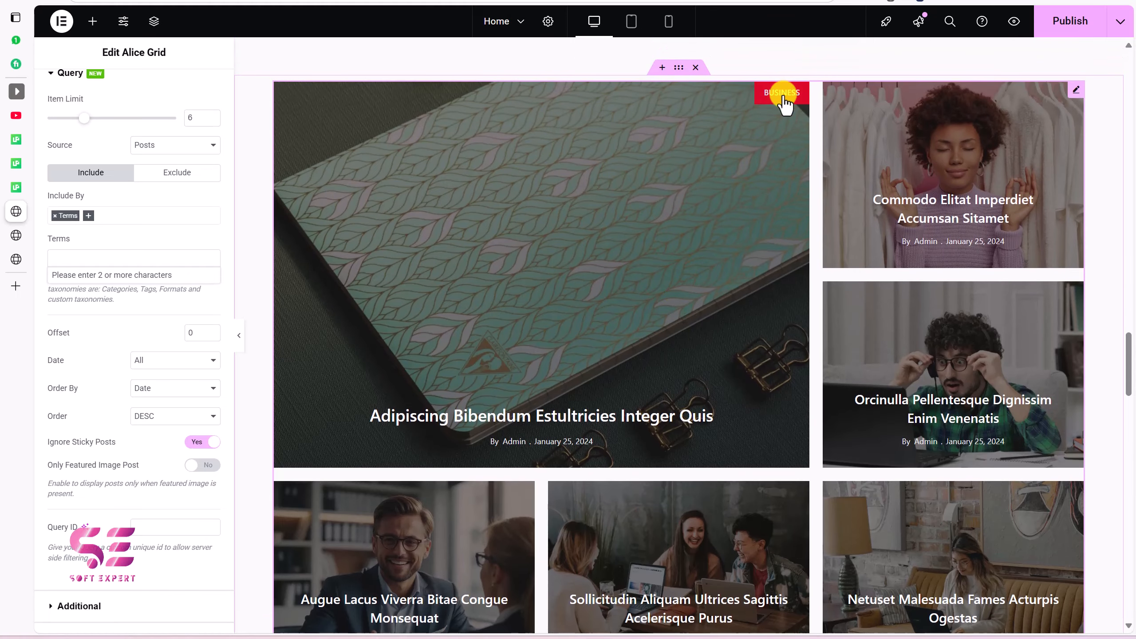
click(119, 259)
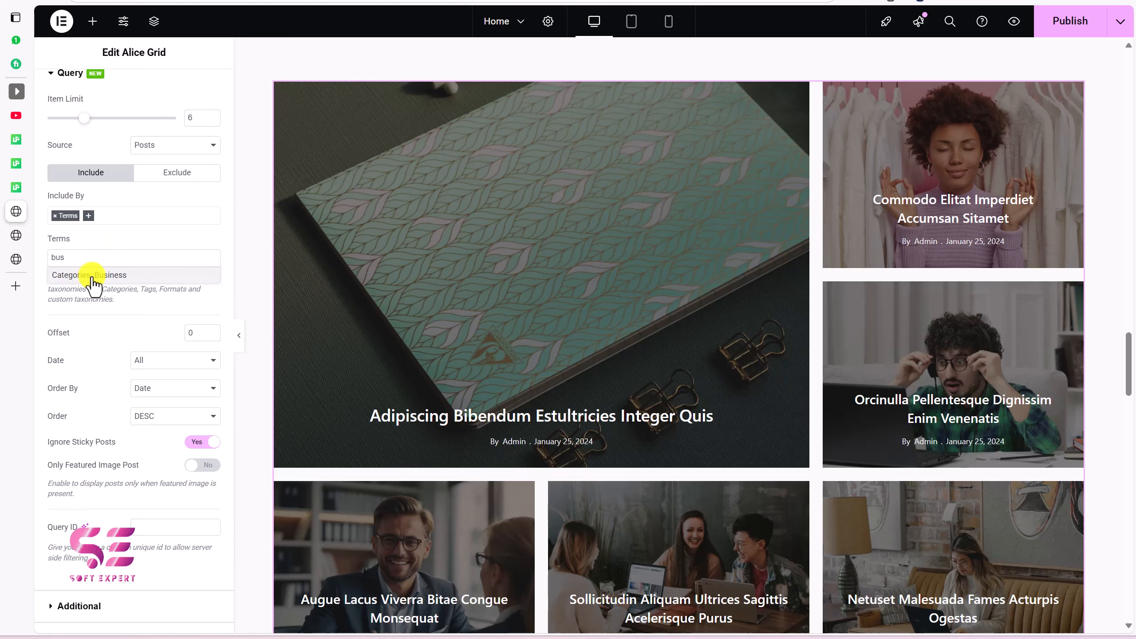
click(96, 275)
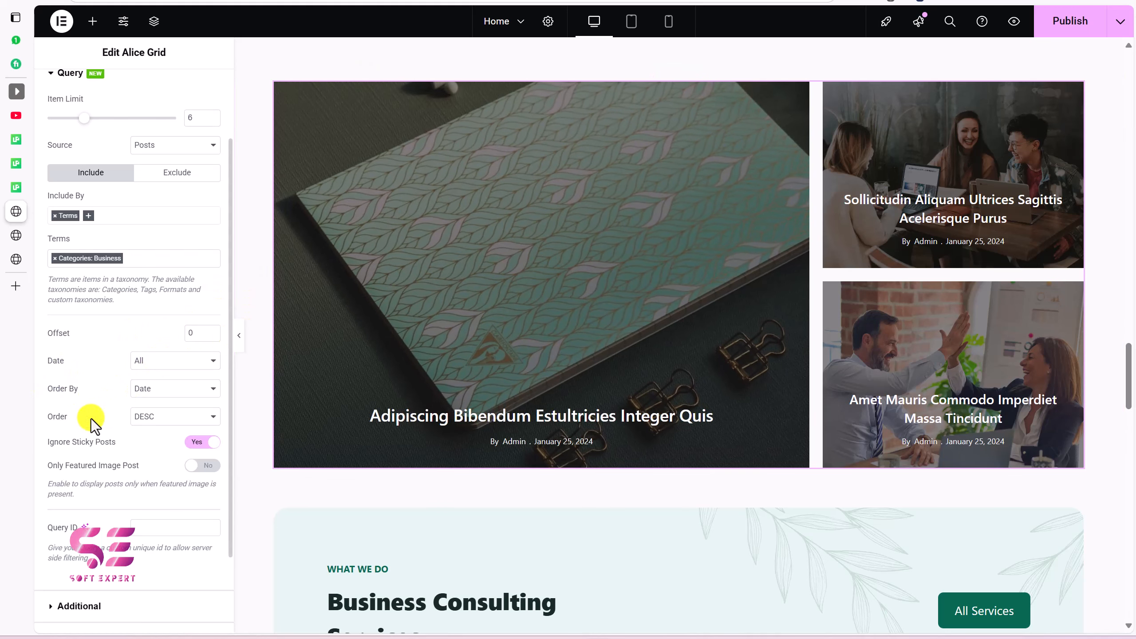
scroll(164, 427, down, 3)
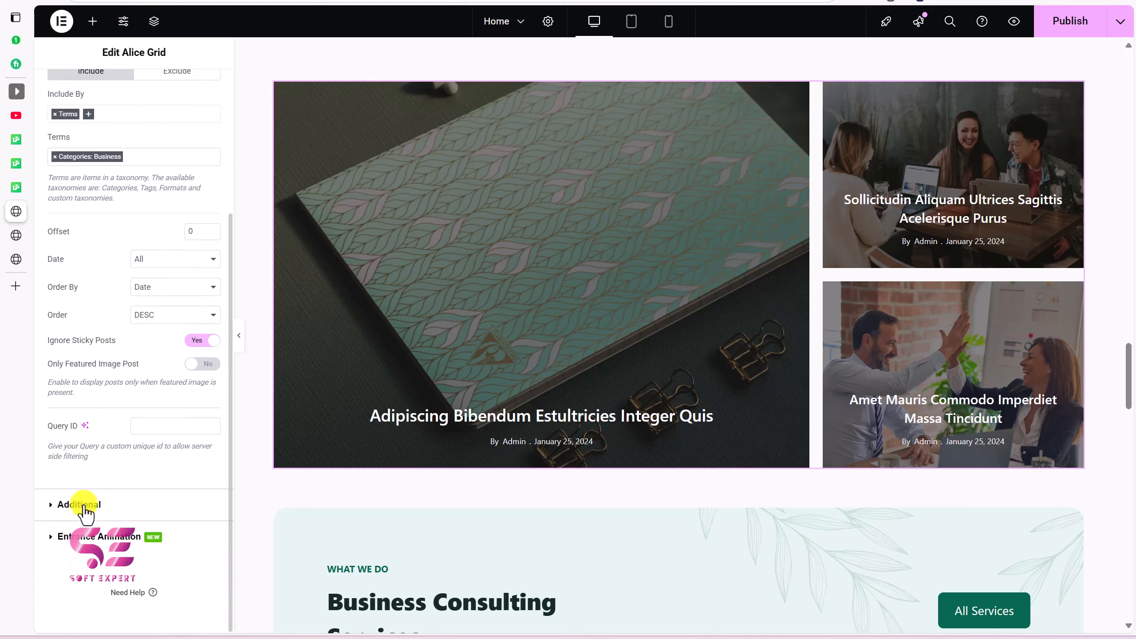
Step: In Additional, keep titles shown at H3 and turn on category badges
click(80, 505)
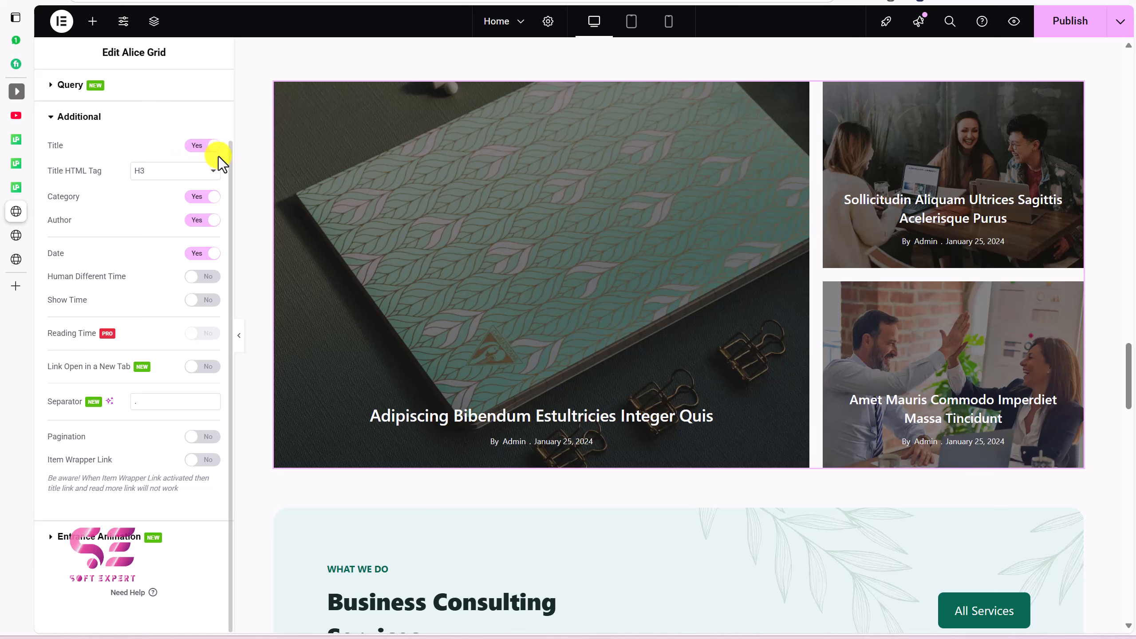
click(202, 146)
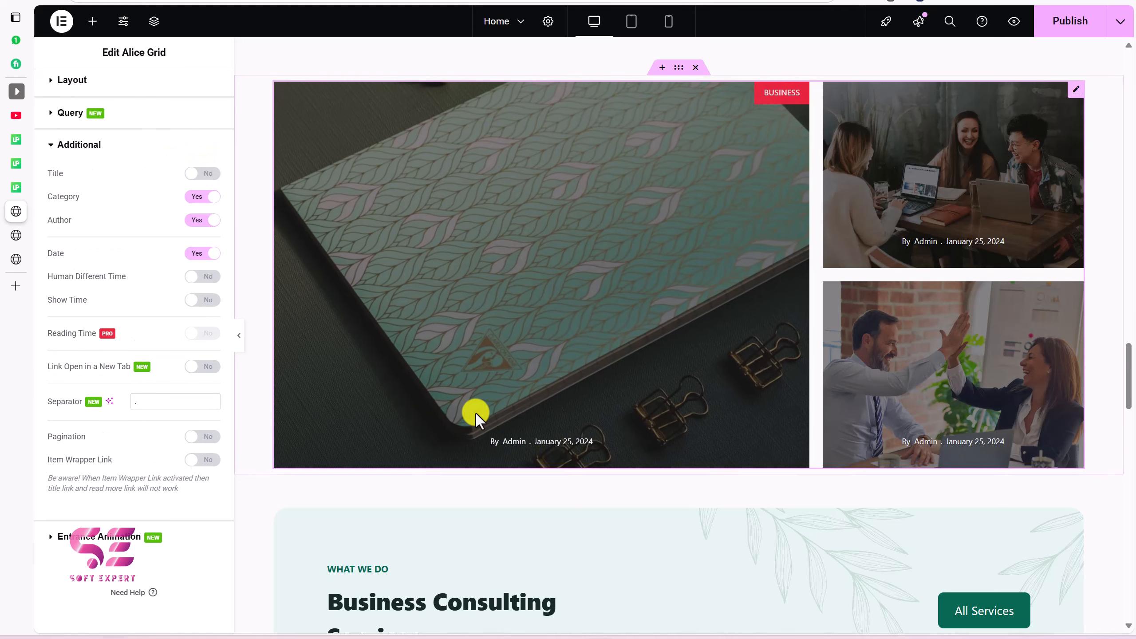
click(203, 174)
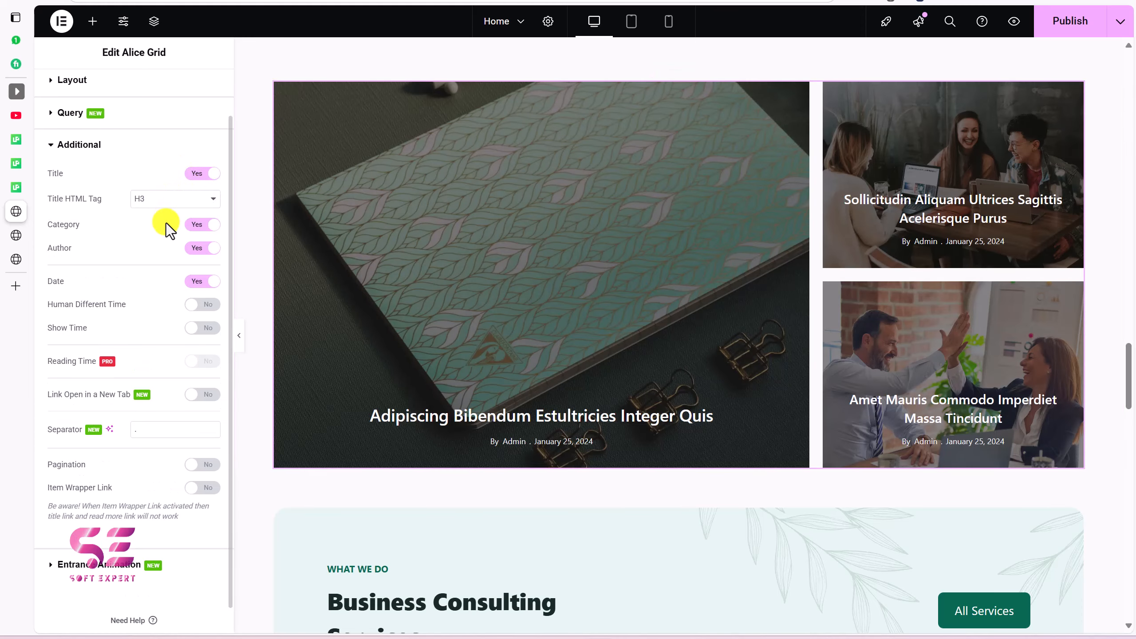
click(162, 201)
click(163, 203)
click(154, 202)
click(155, 201)
click(191, 250)
Step: Keep full dates instead of relative time, show post times, and set the separator to '-'
click(205, 305)
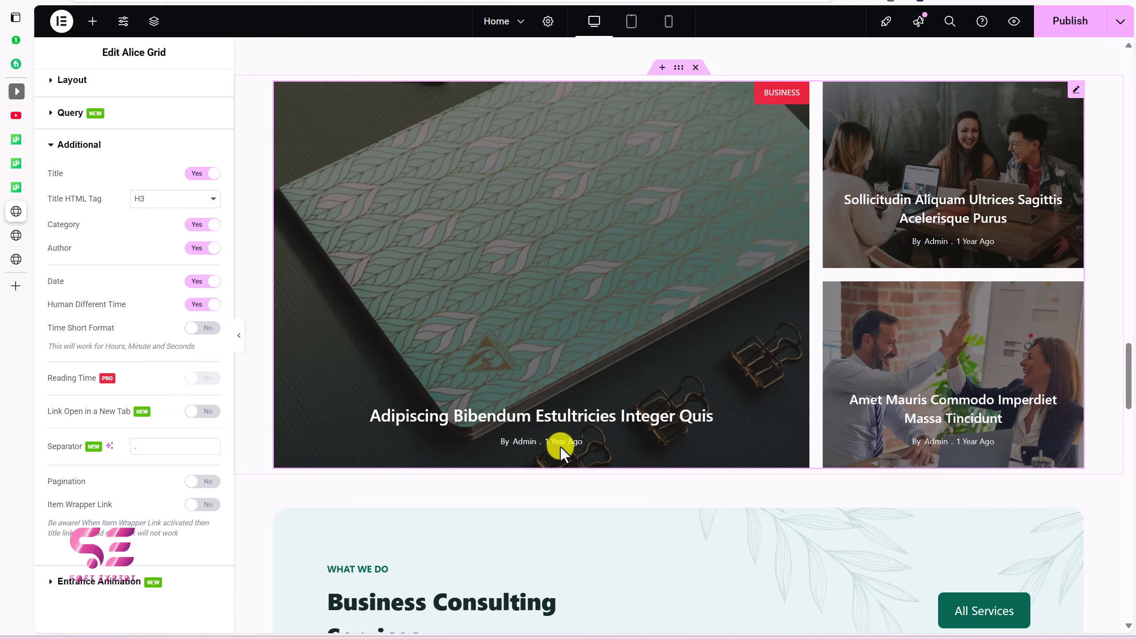
click(208, 309)
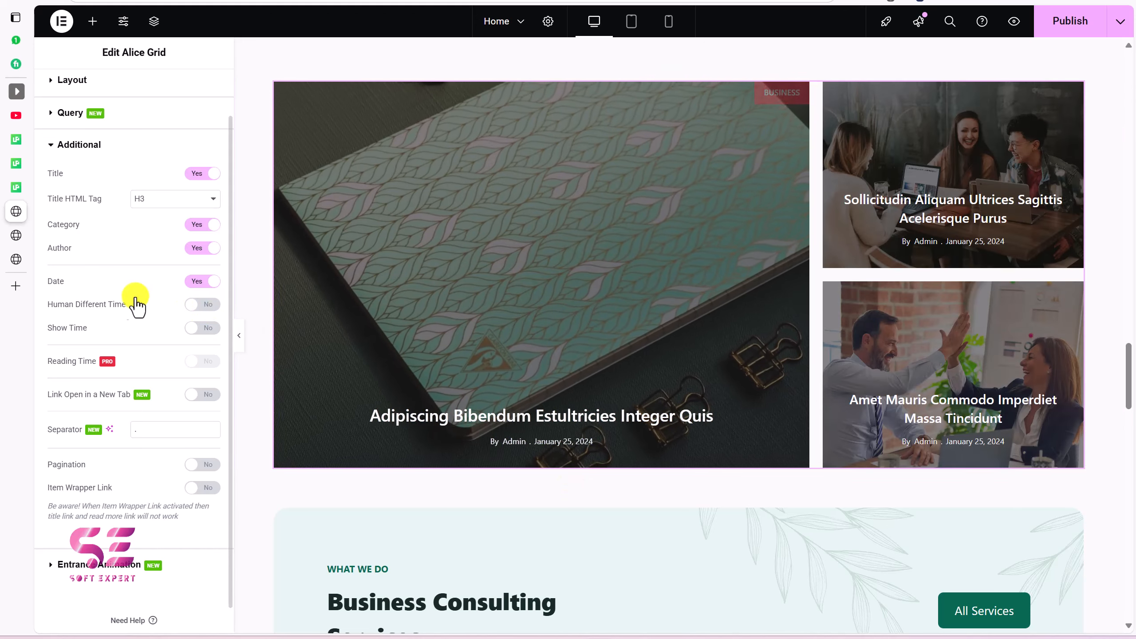
click(203, 329)
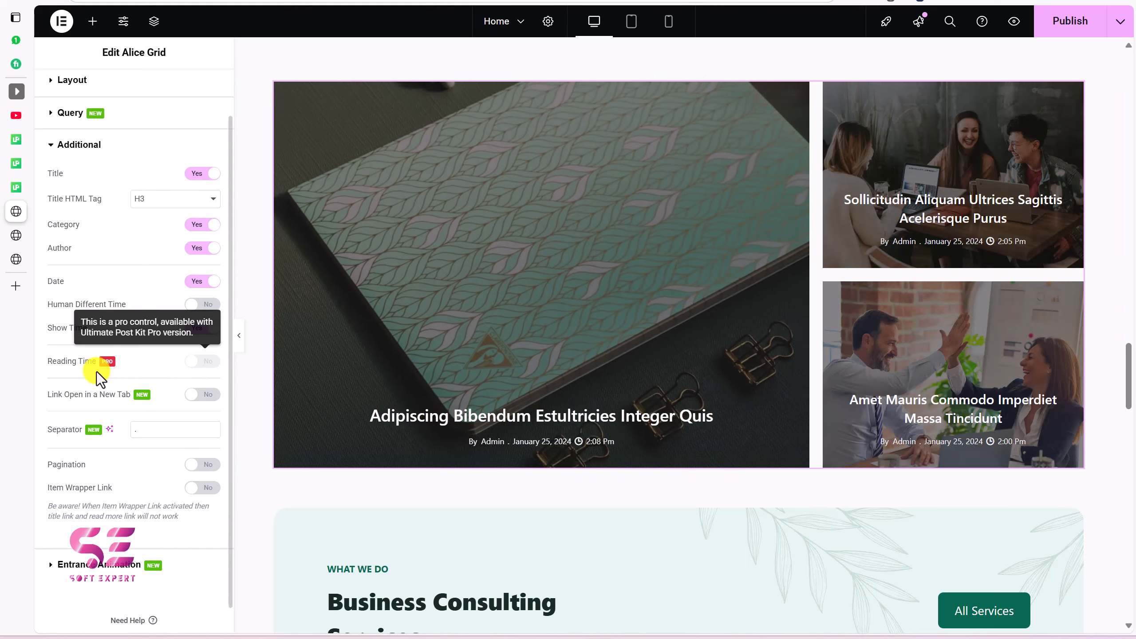
scroll(85, 373, down, 1)
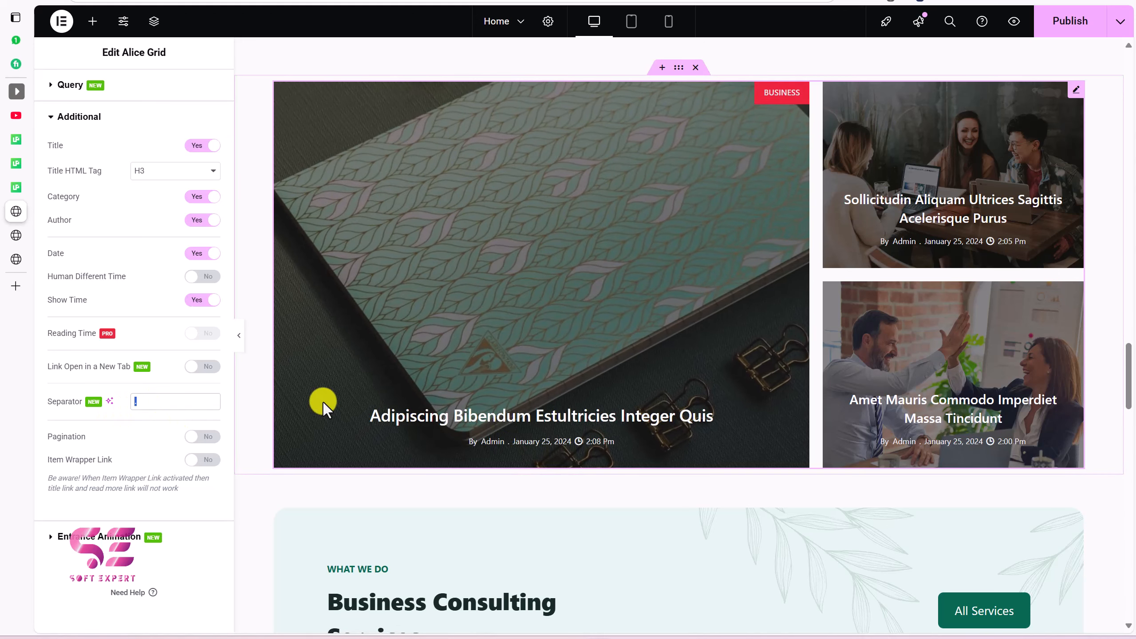
text(-)
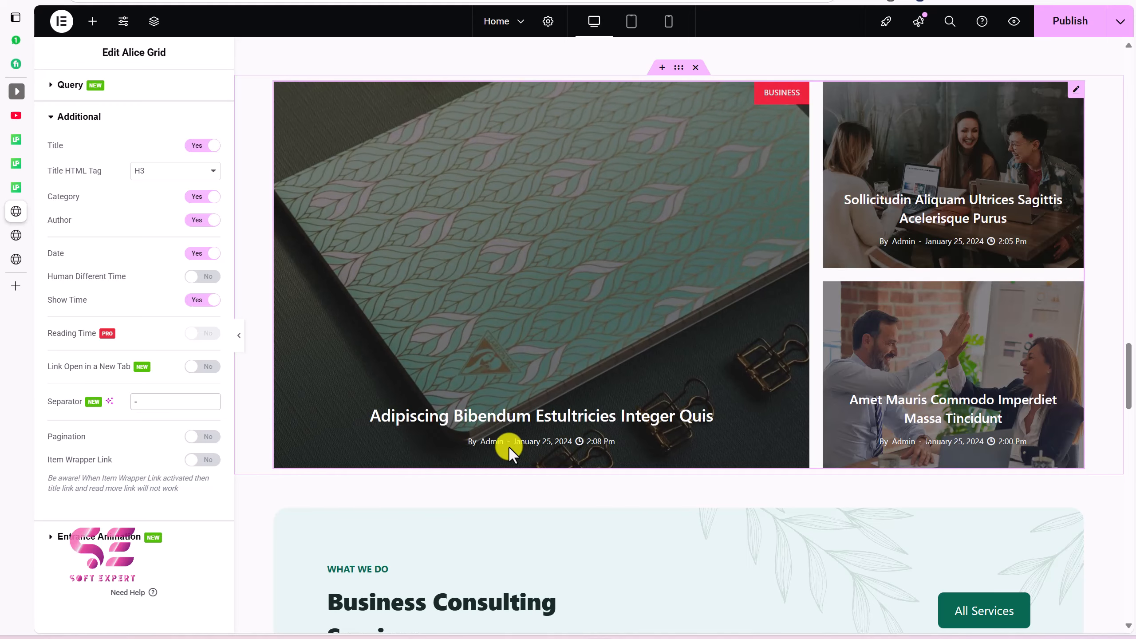
Step: Leave pagination off and enable Item Wrapper Link so each whole post card links
click(197, 442)
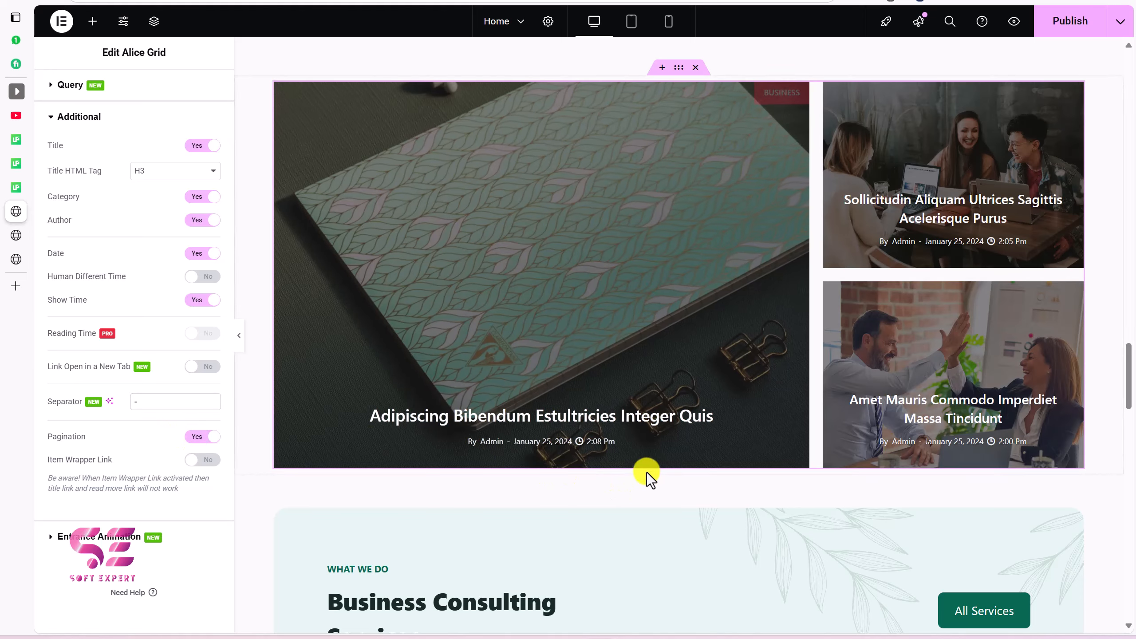
click(199, 437)
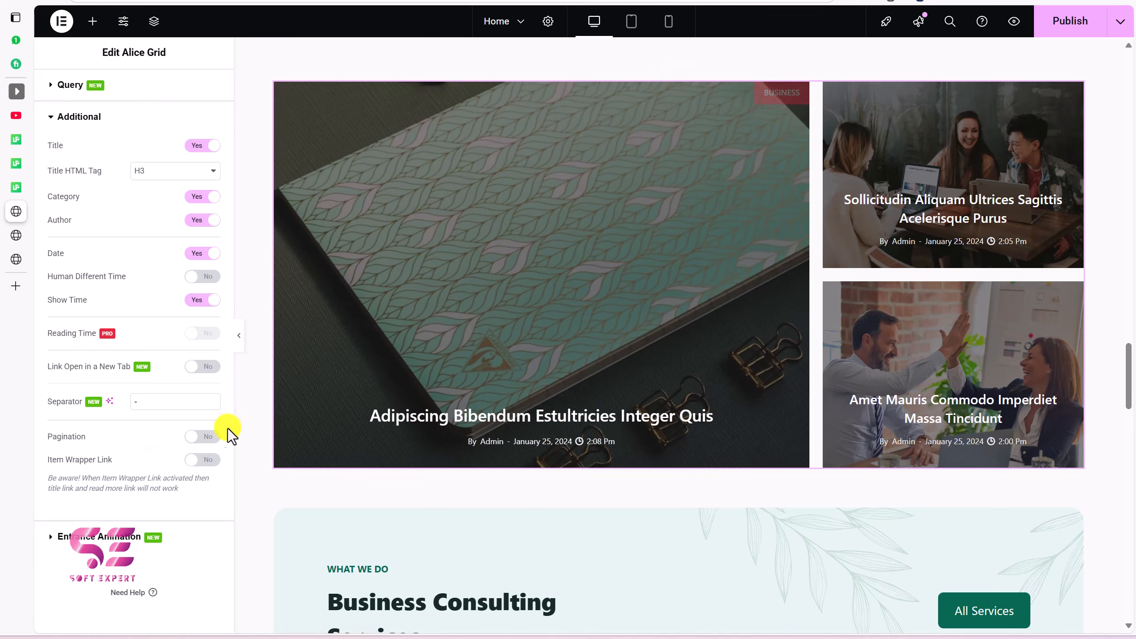
click(203, 459)
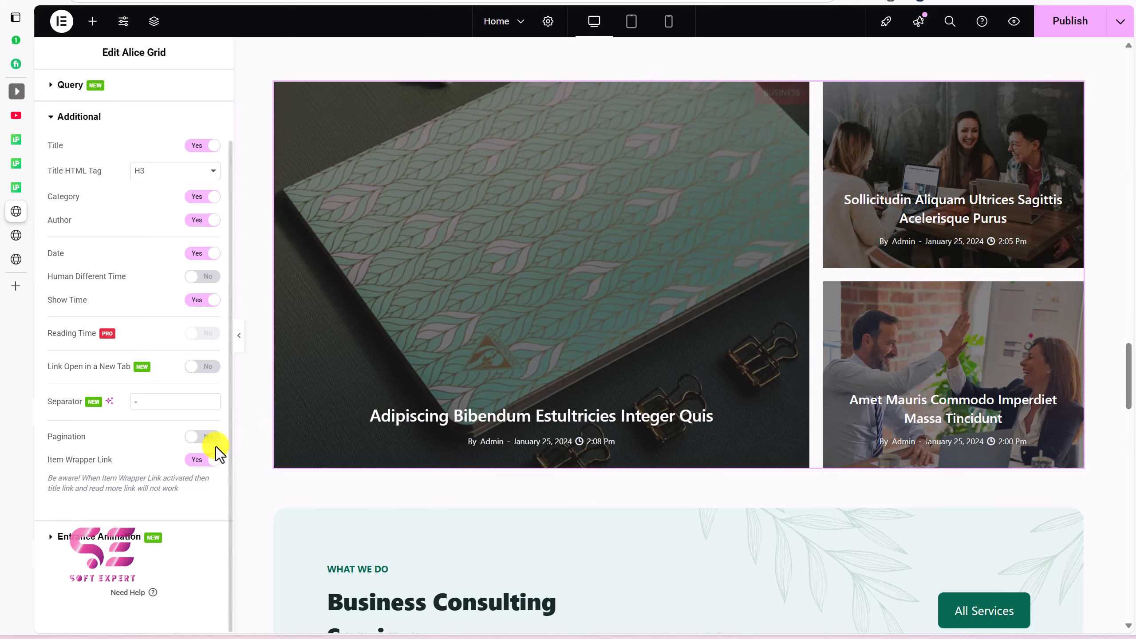
click(117, 540)
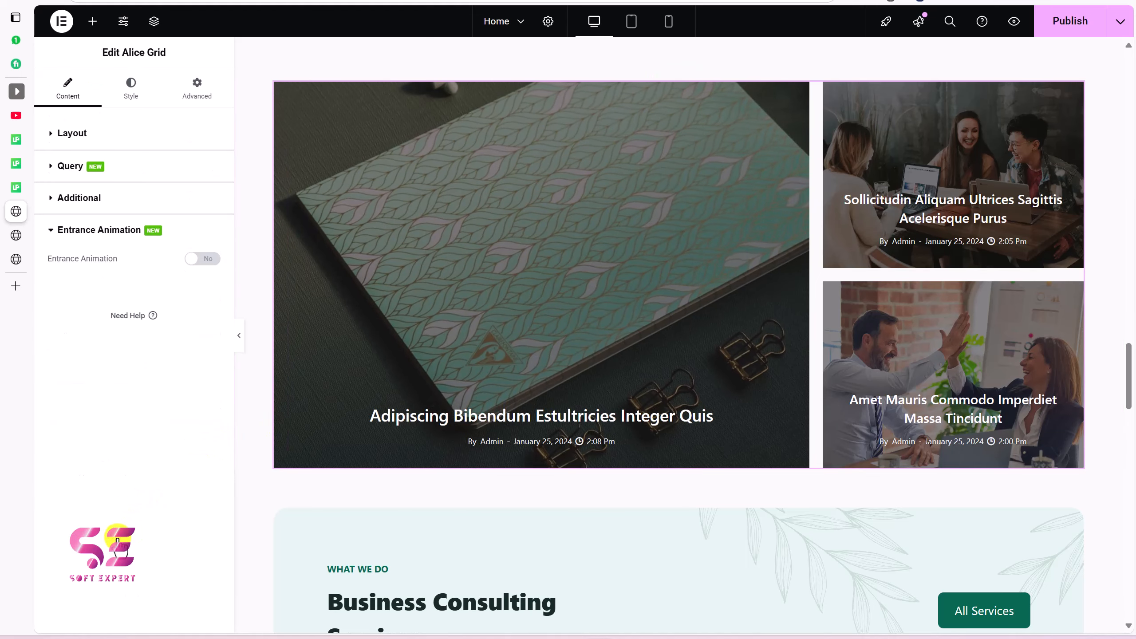
Step: Switch on Entrance Animation for the Business Alice Grid and open the Elements panel
click(210, 259)
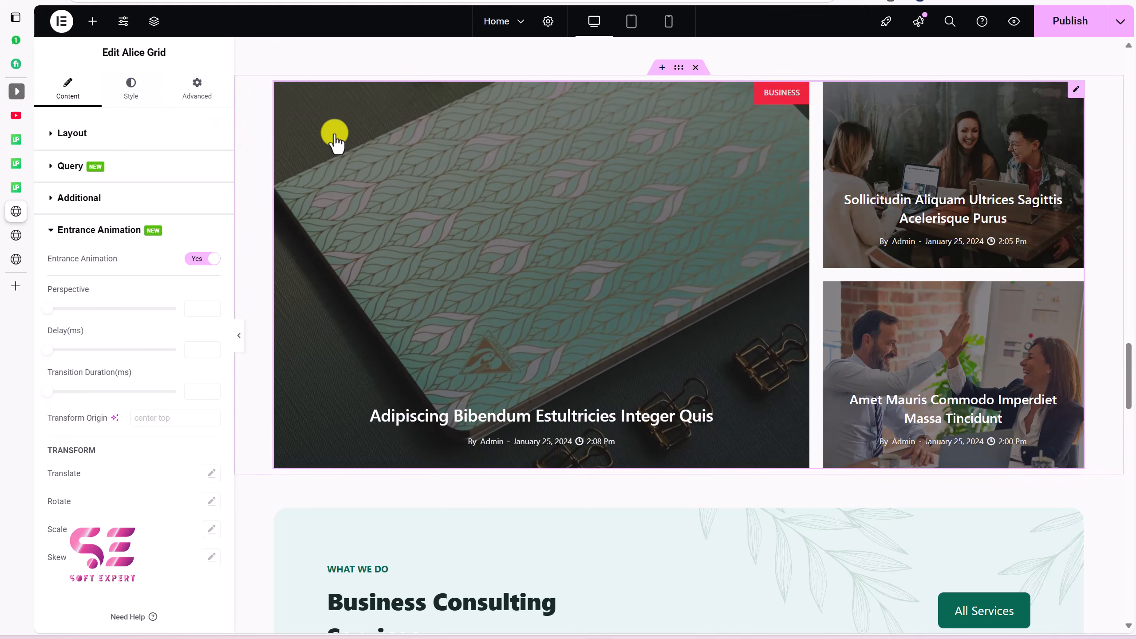
scroll(333, 141, down, 3)
click(93, 22)
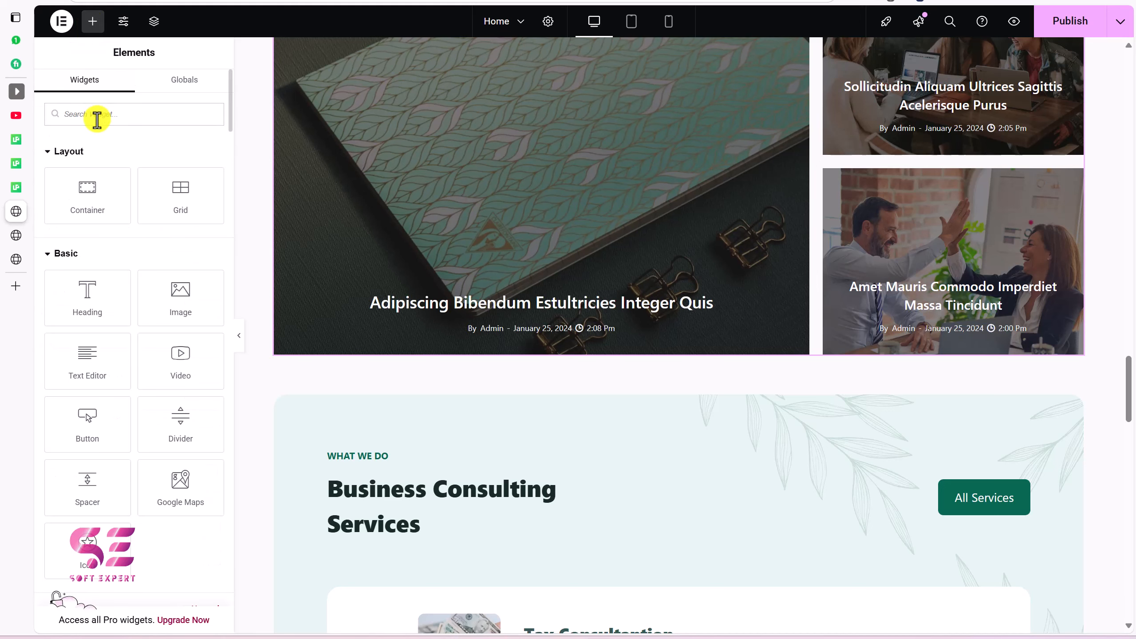
Step: Search widgets for 'pos' and place a Maple Carousel below the Alice Grid
click(97, 117)
text(post)
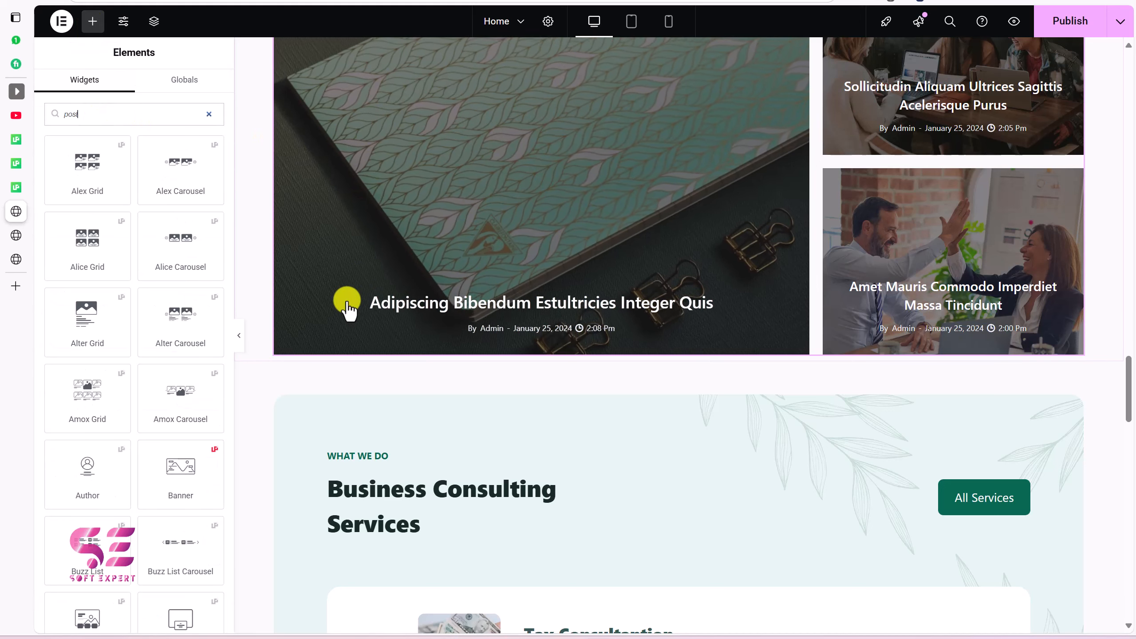
scroll(181, 319, down, 10)
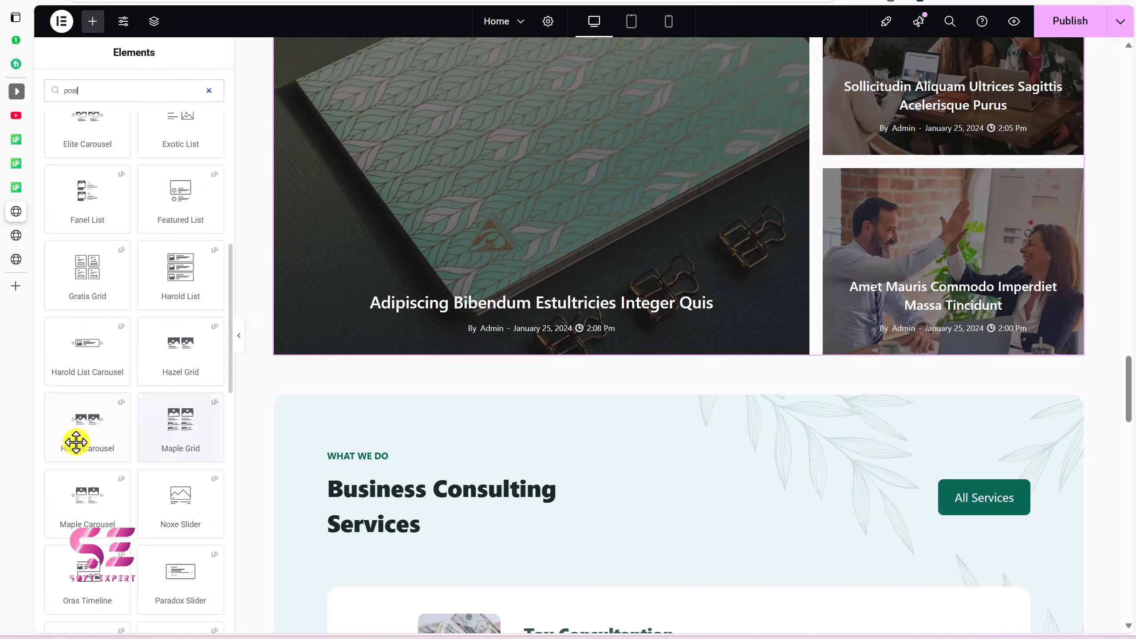
drag(102, 519, 354, 330)
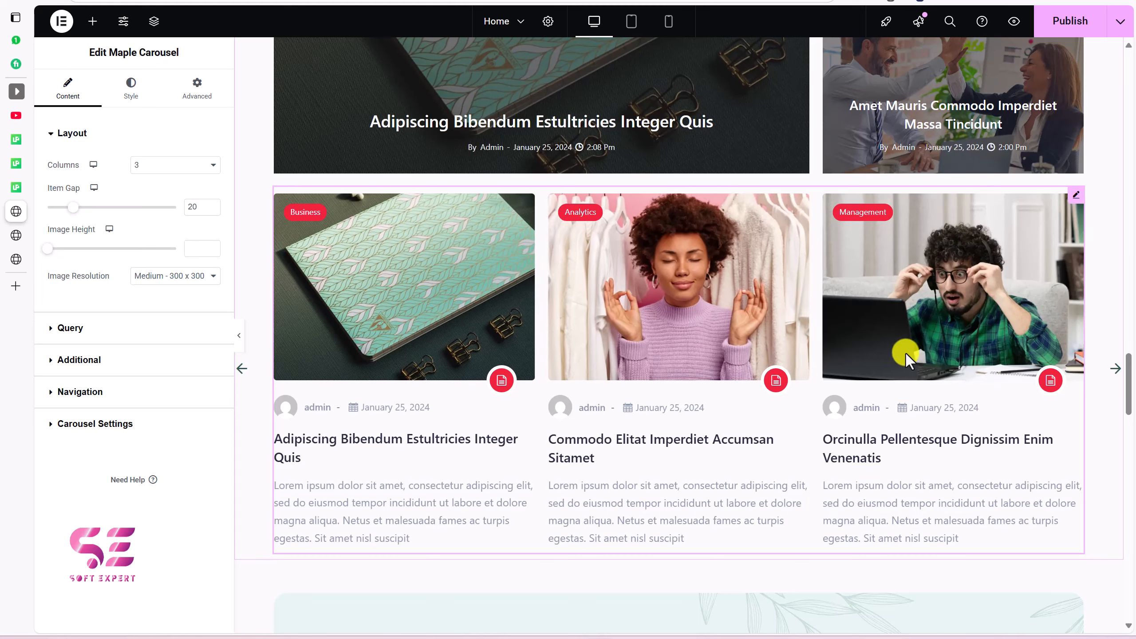
scroll(497, 326, up, 1)
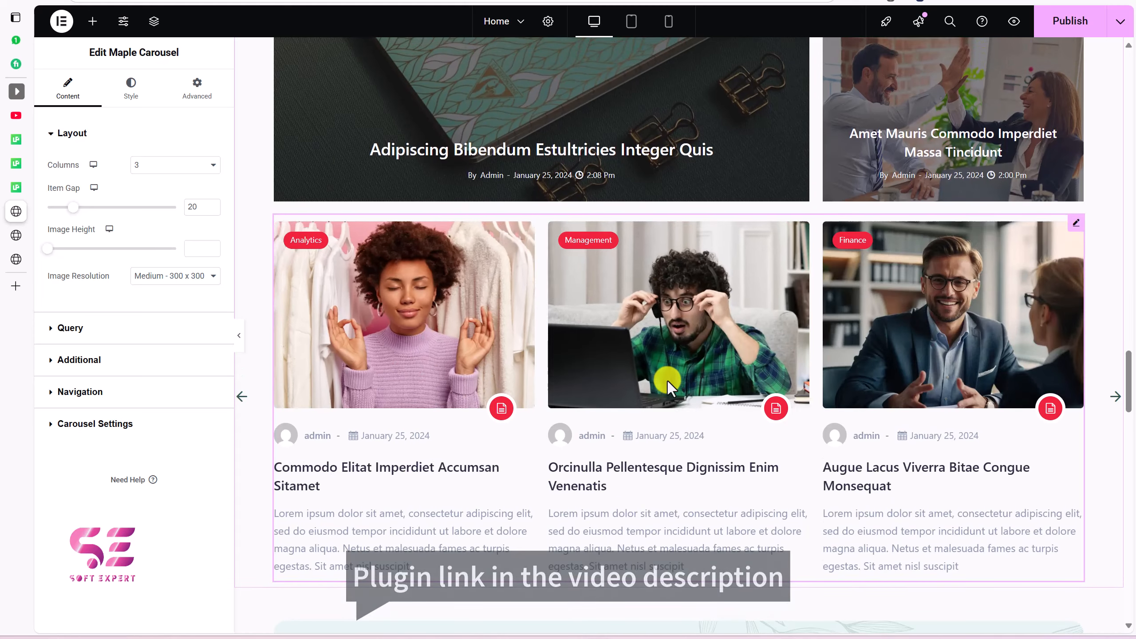
click(1115, 396)
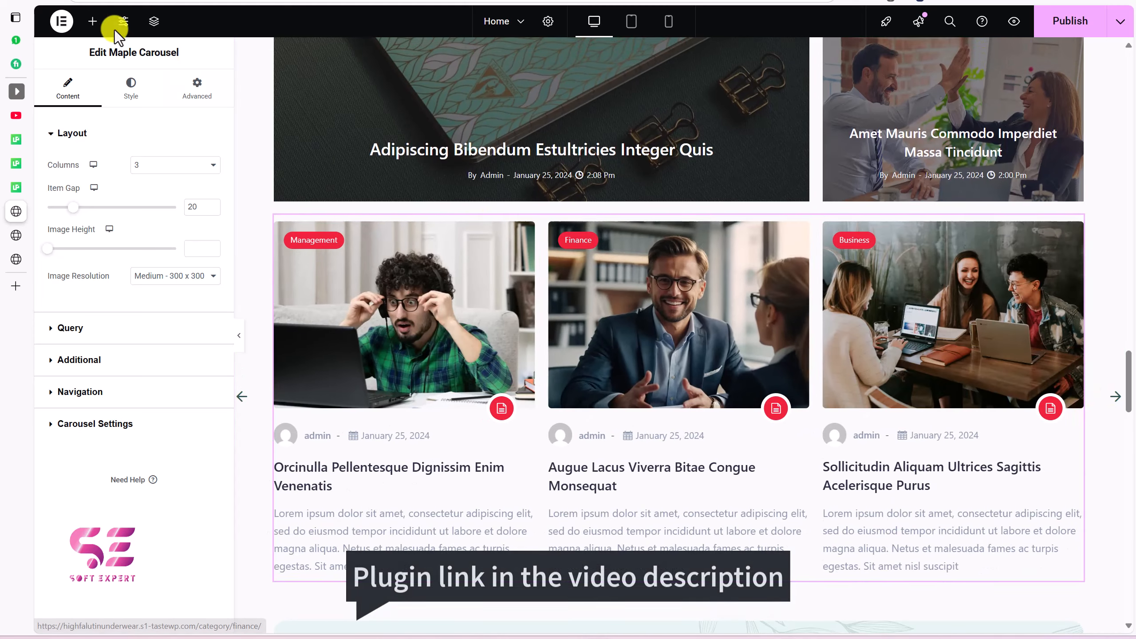
Step: Add a Spacer above the carousel with Space set to 100
click(93, 20)
drag(87, 487, 375, 220)
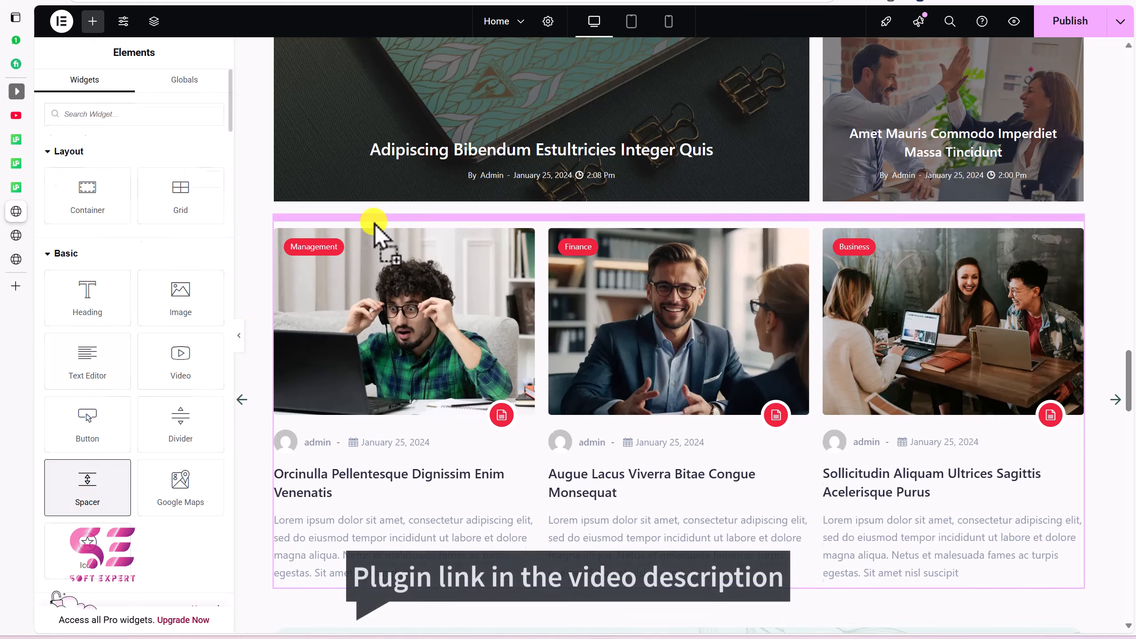
drag(196, 181, 174, 180)
text(100)
scroll(511, 119, down, 5)
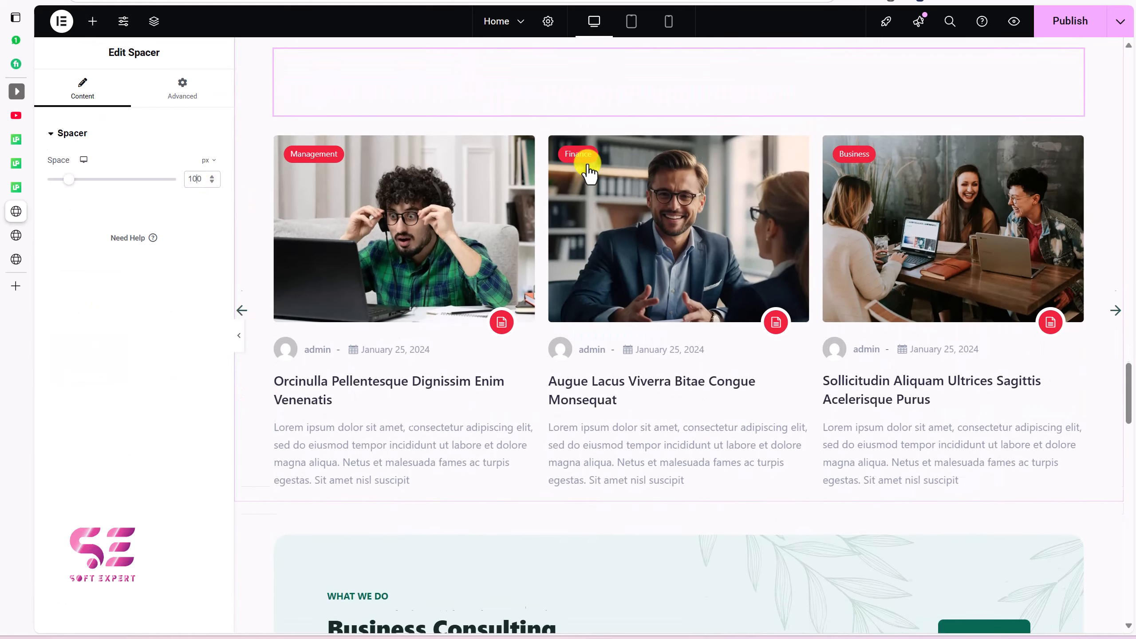
Step: Set the Maple Carousel's Navigation to 'Arrows and Dots' and preview the pagination dots
click(544, 245)
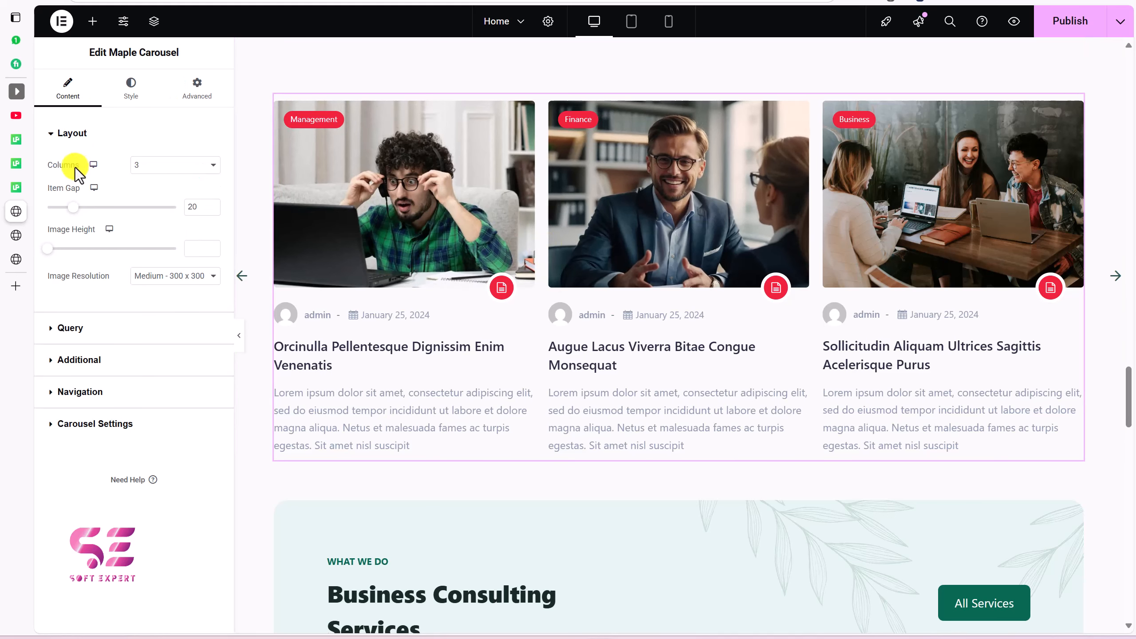
click(106, 331)
scroll(88, 420, down, 3)
click(84, 504)
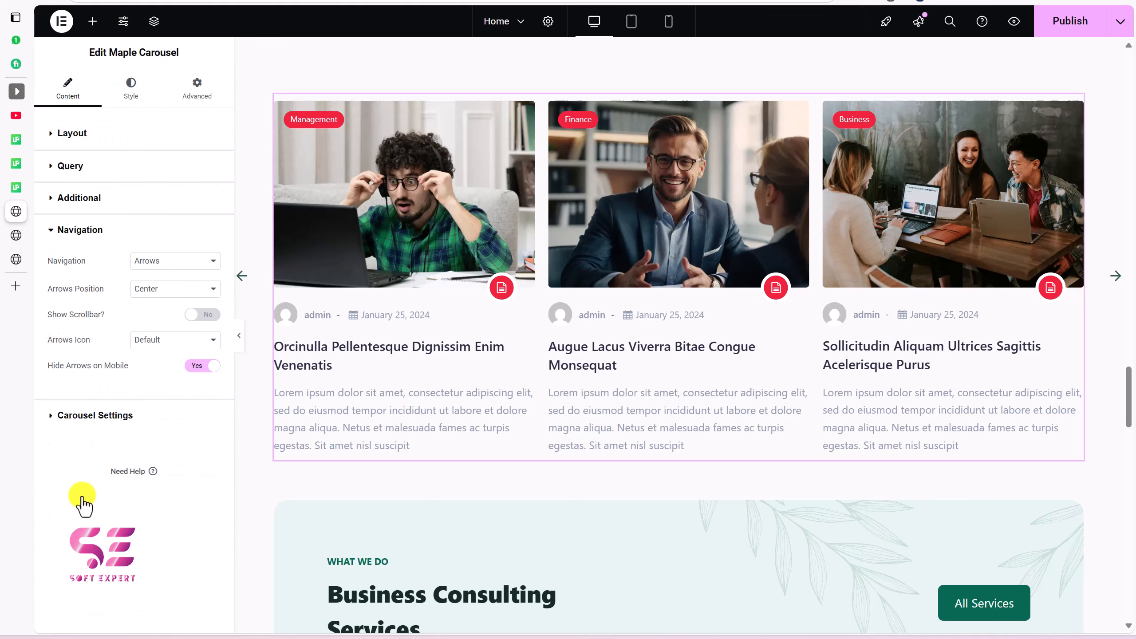
click(165, 264)
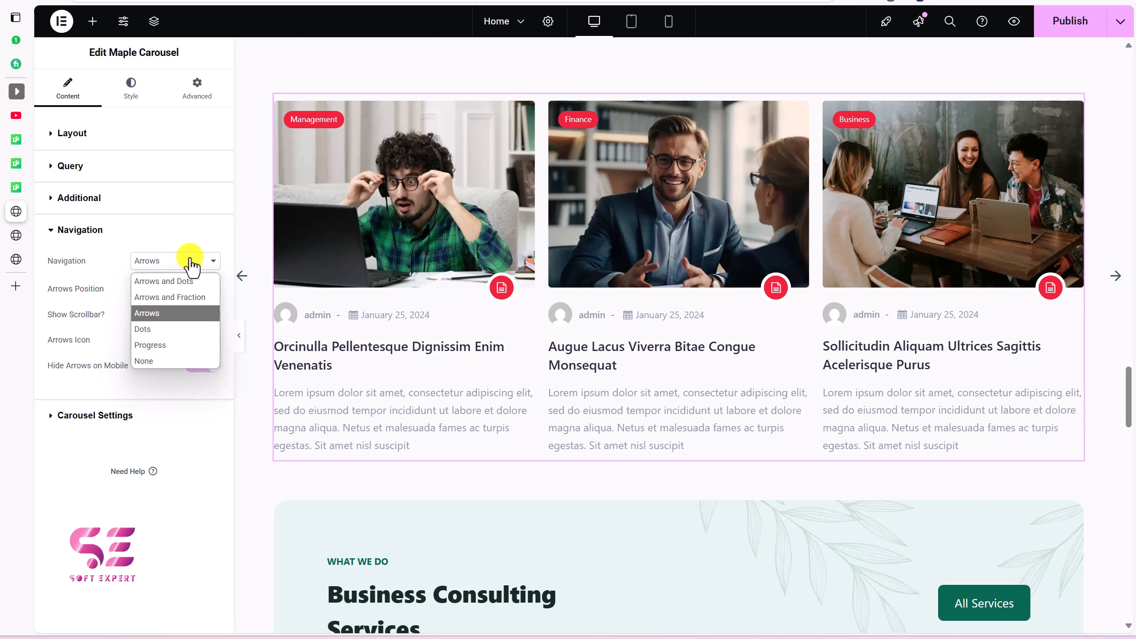
click(168, 282)
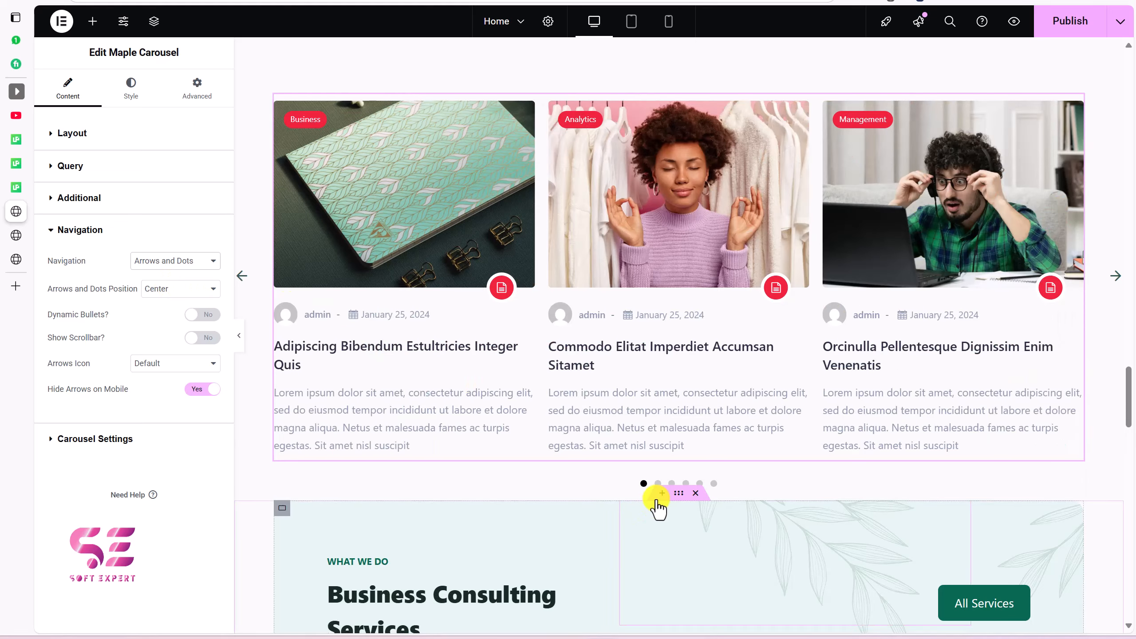
click(685, 483)
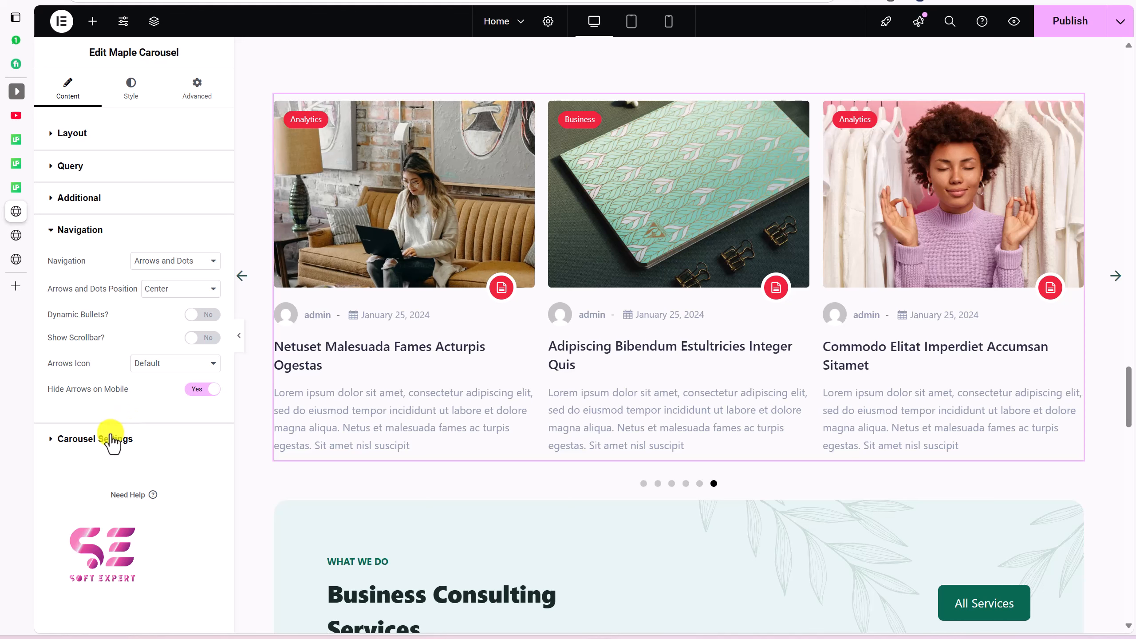
click(112, 438)
scroll(138, 361, down, 2)
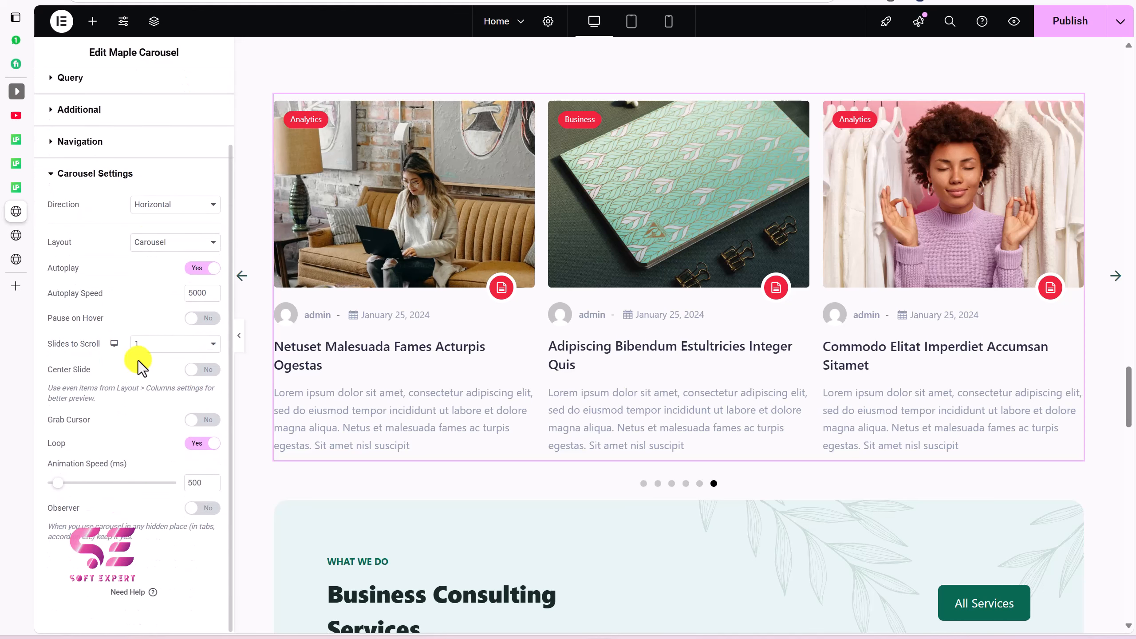
Step: Keep horizontal direction, try the Coverflow layout, then revert to the Carousel layout
click(169, 205)
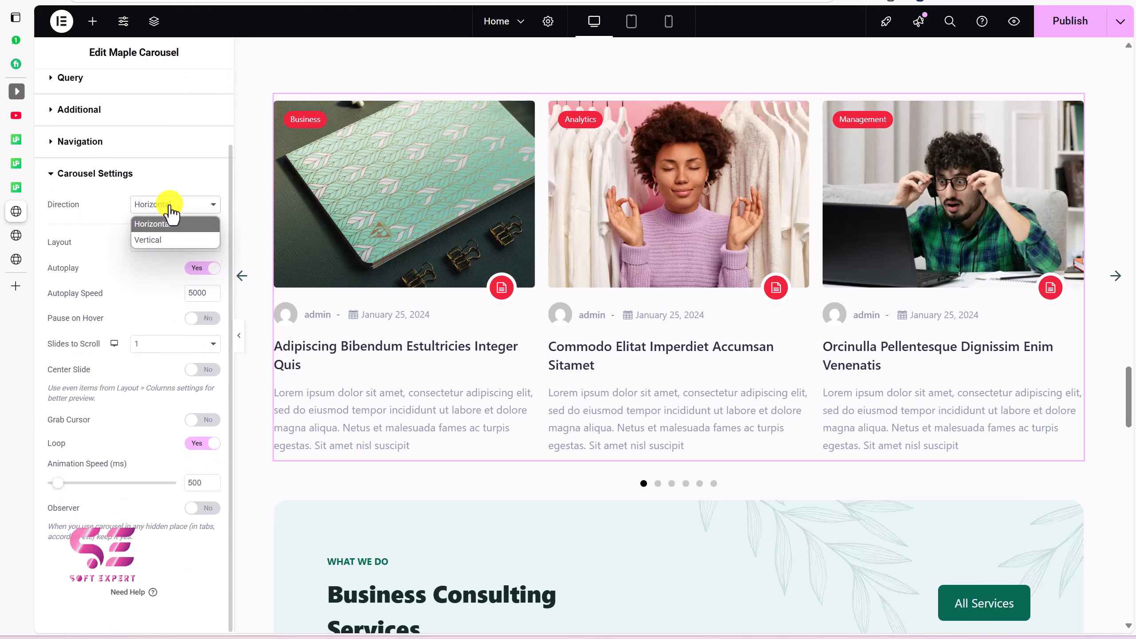
click(157, 223)
click(159, 244)
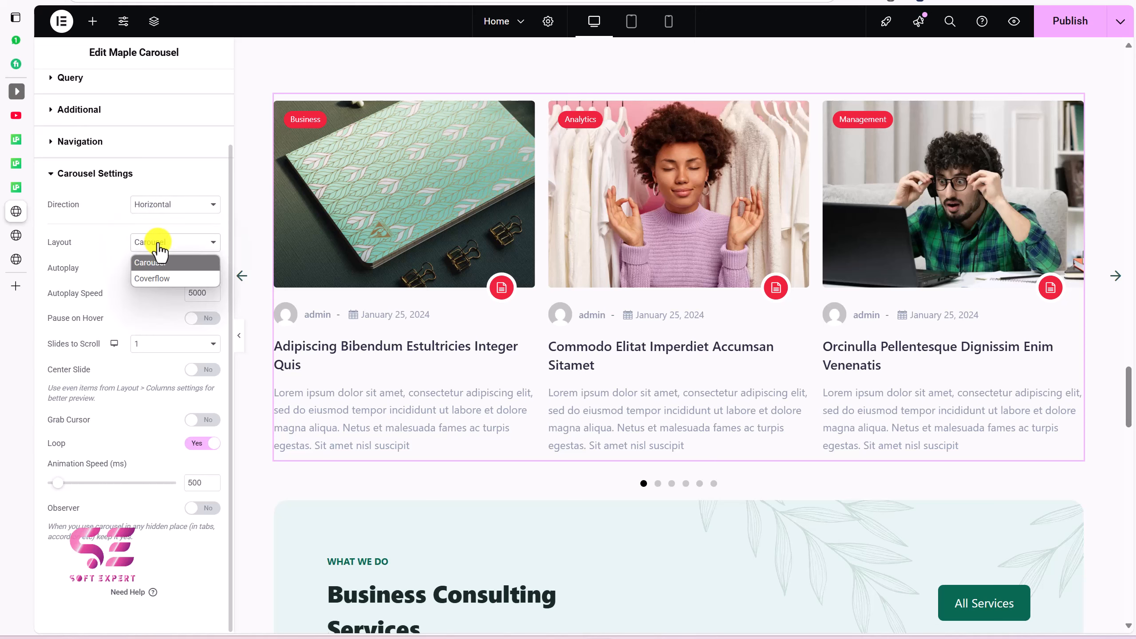
click(152, 278)
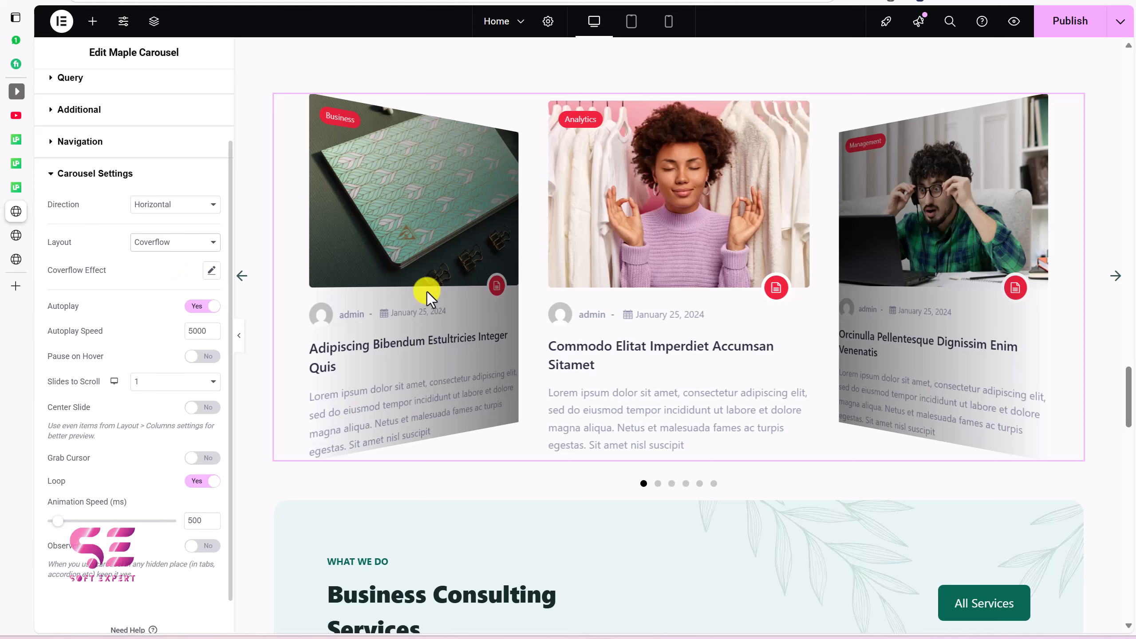
click(658, 483)
click(672, 483)
click(152, 242)
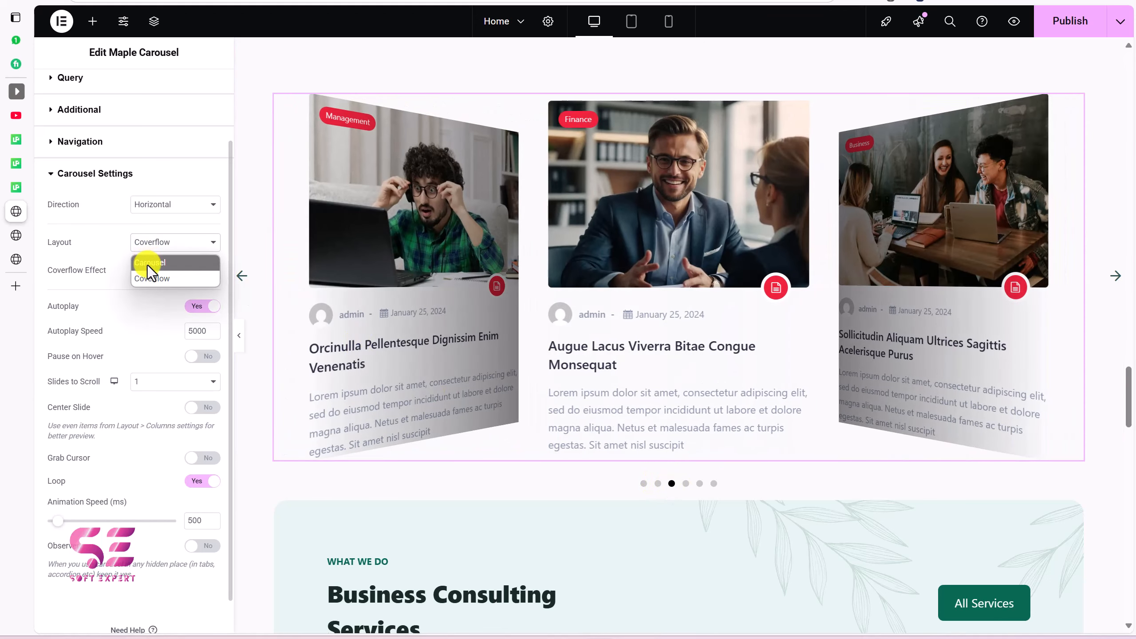
click(148, 262)
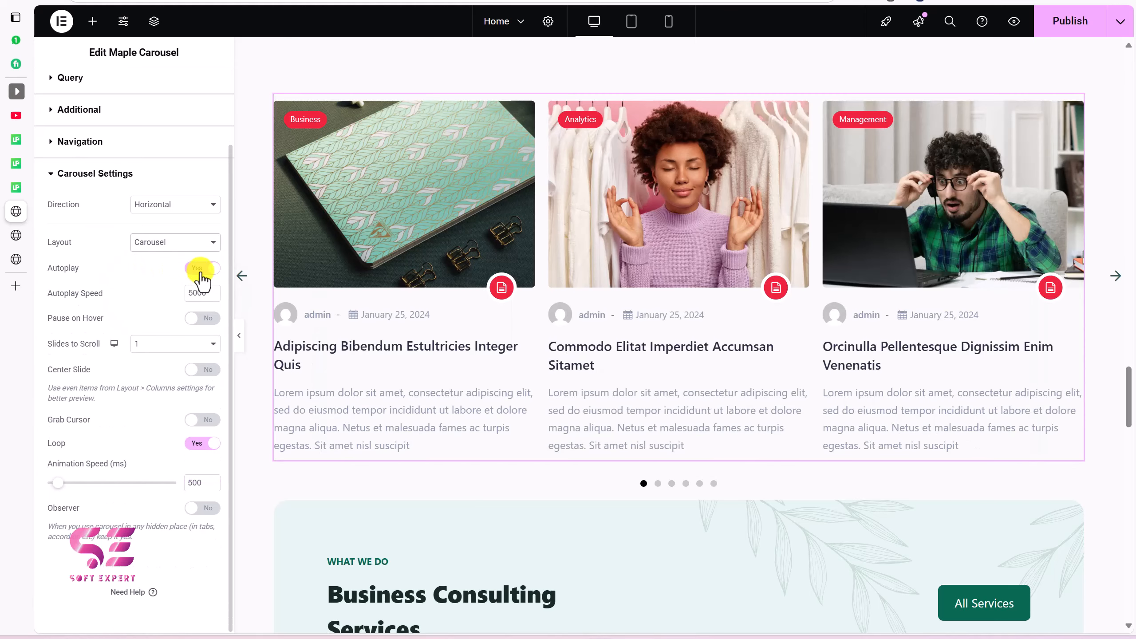
Step: Leave Slides to Scroll at 1 and turn Grab Cursor on
click(199, 319)
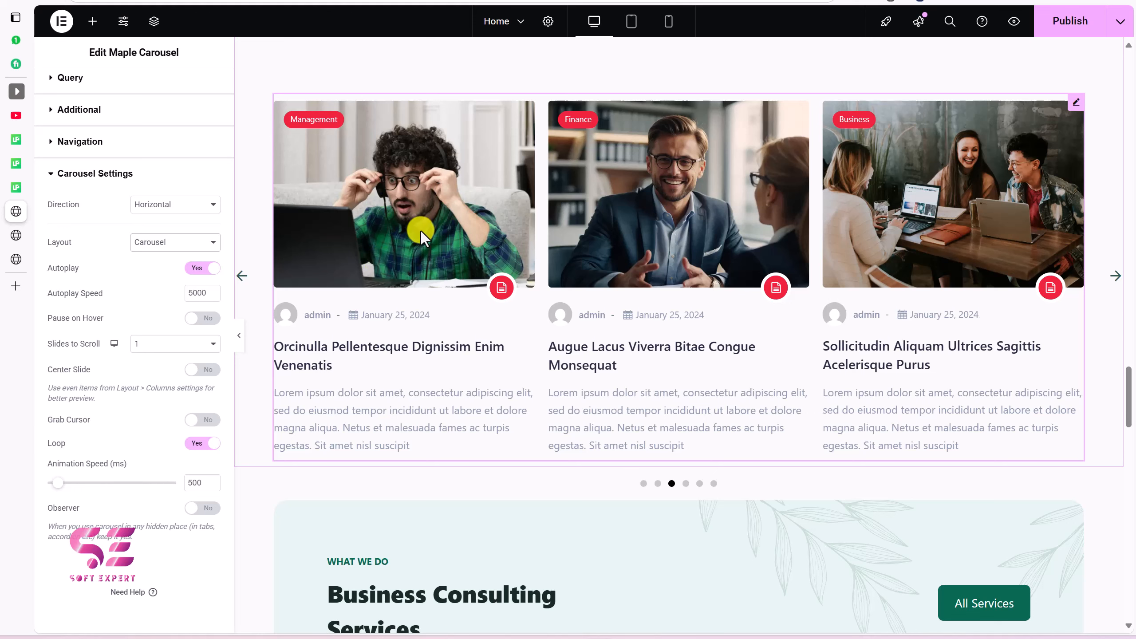
click(152, 349)
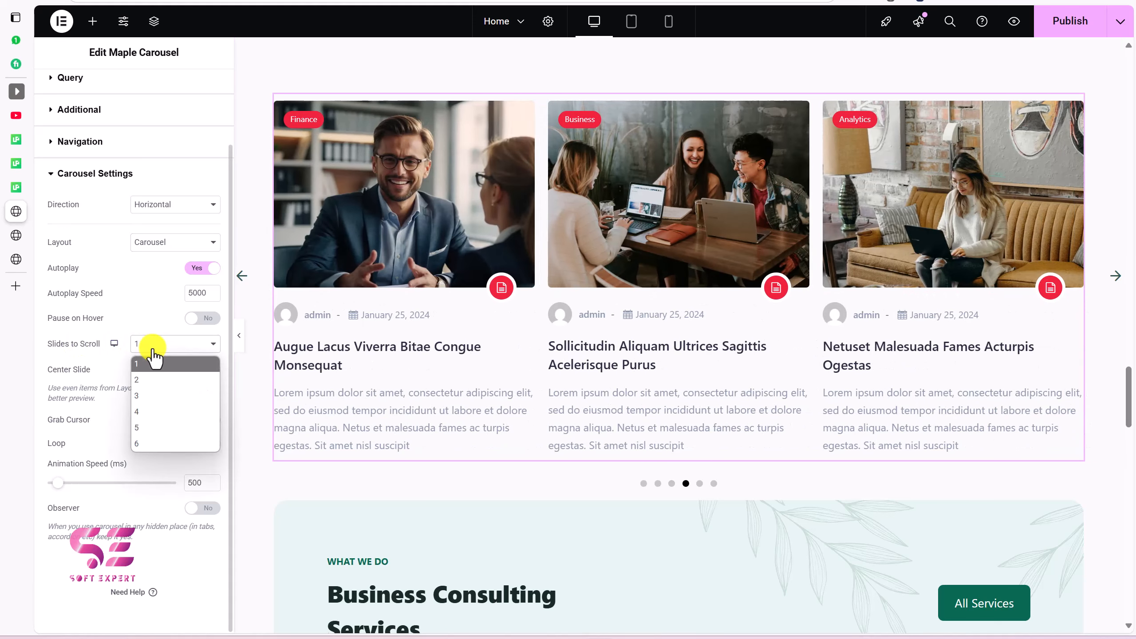
click(154, 354)
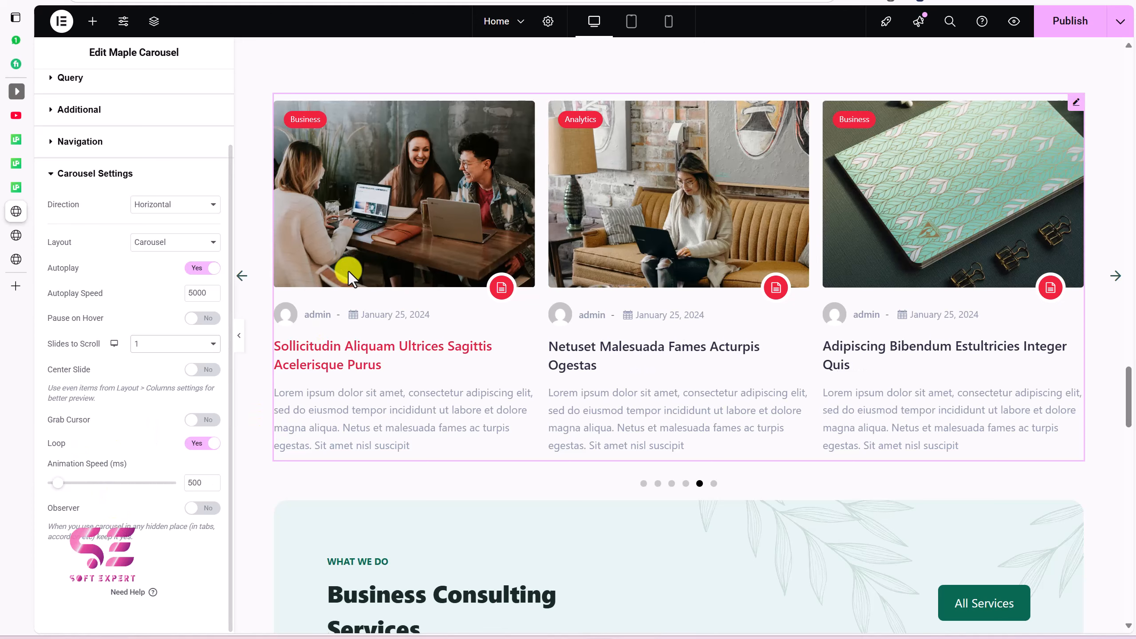
click(202, 419)
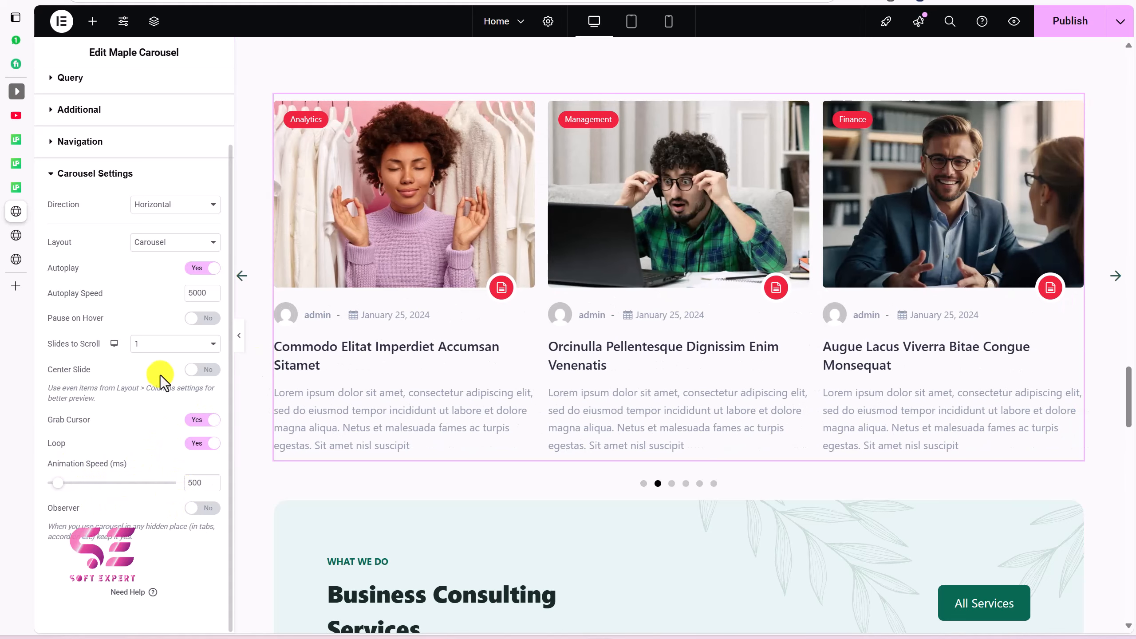
scroll(161, 379, up, 2)
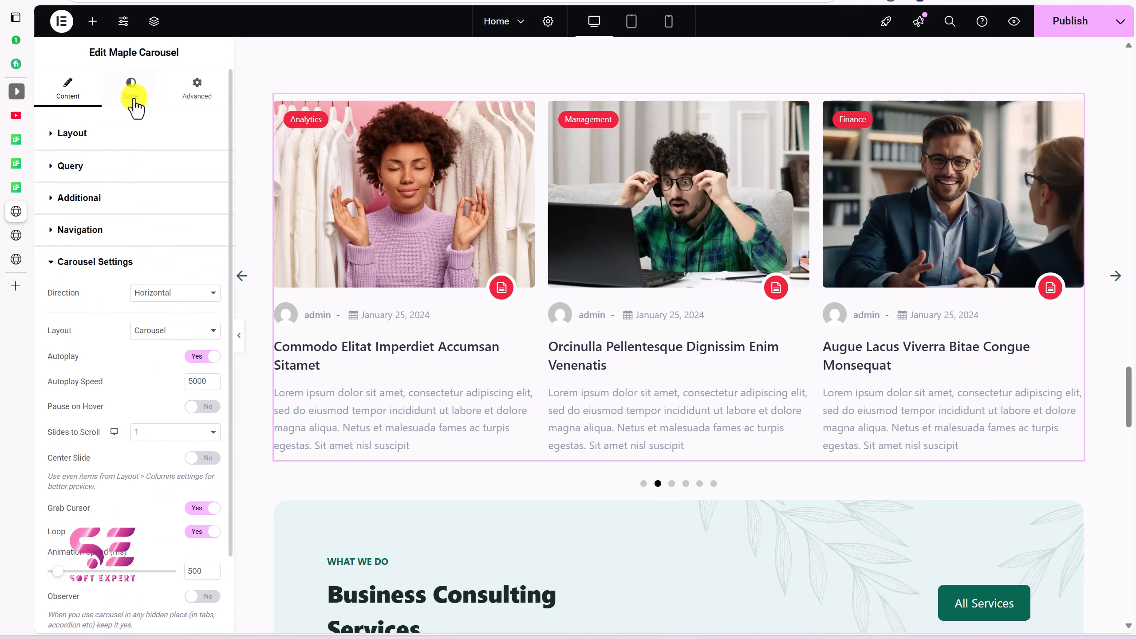
Step: Set the carousel cards' content padding to 10 px on the Style tab
click(133, 100)
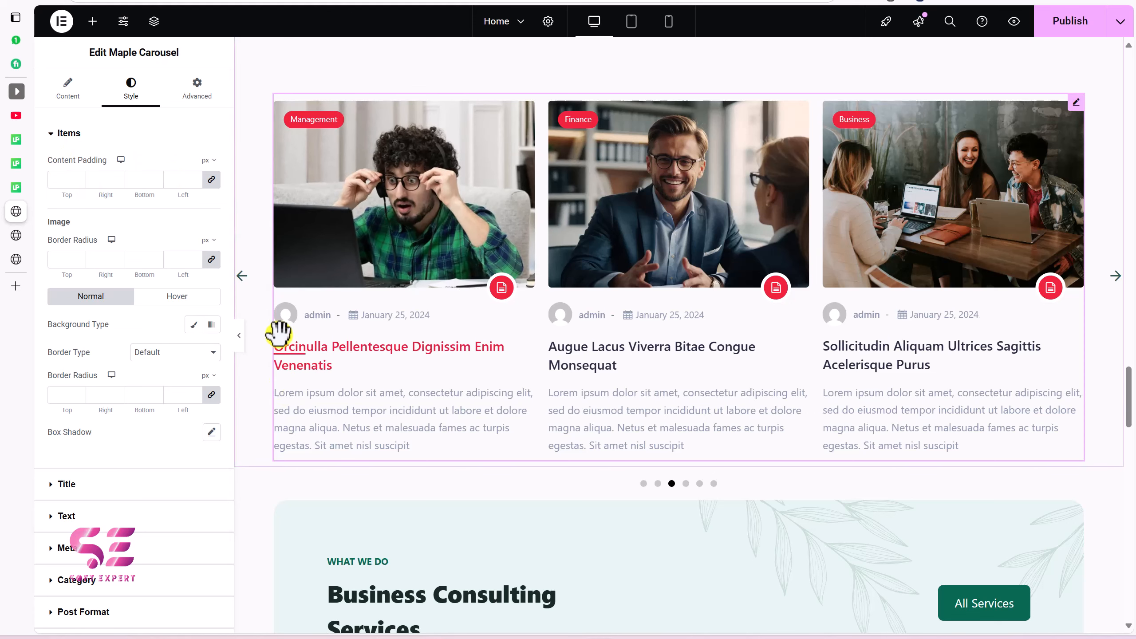
click(177, 179)
text(50)
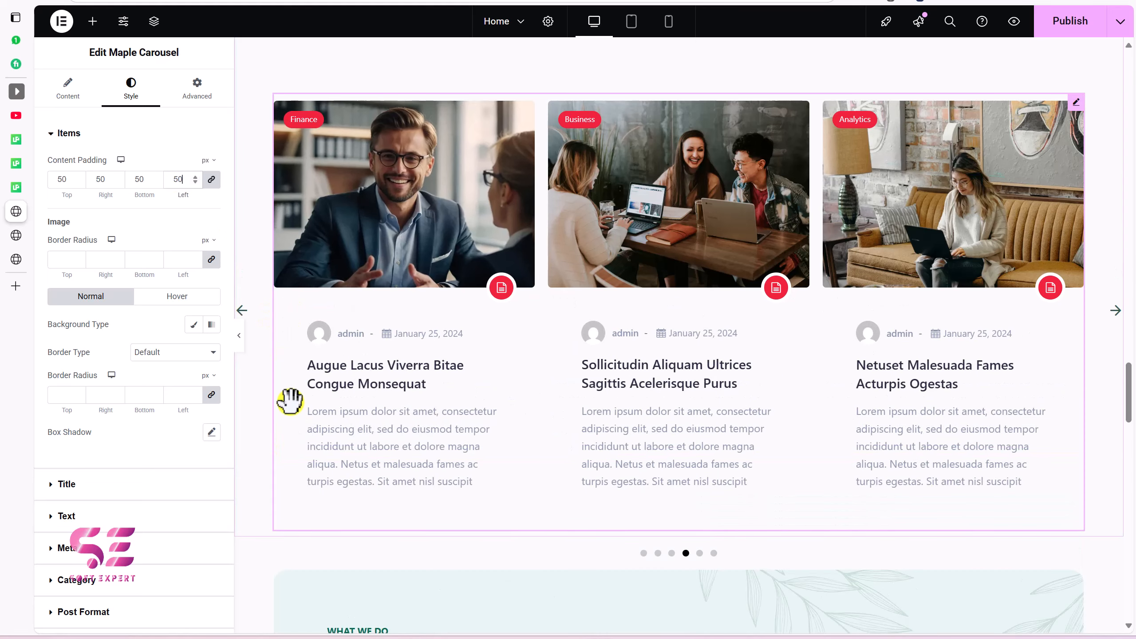
key(BackSpace)
key(BackSpace)
text(10)
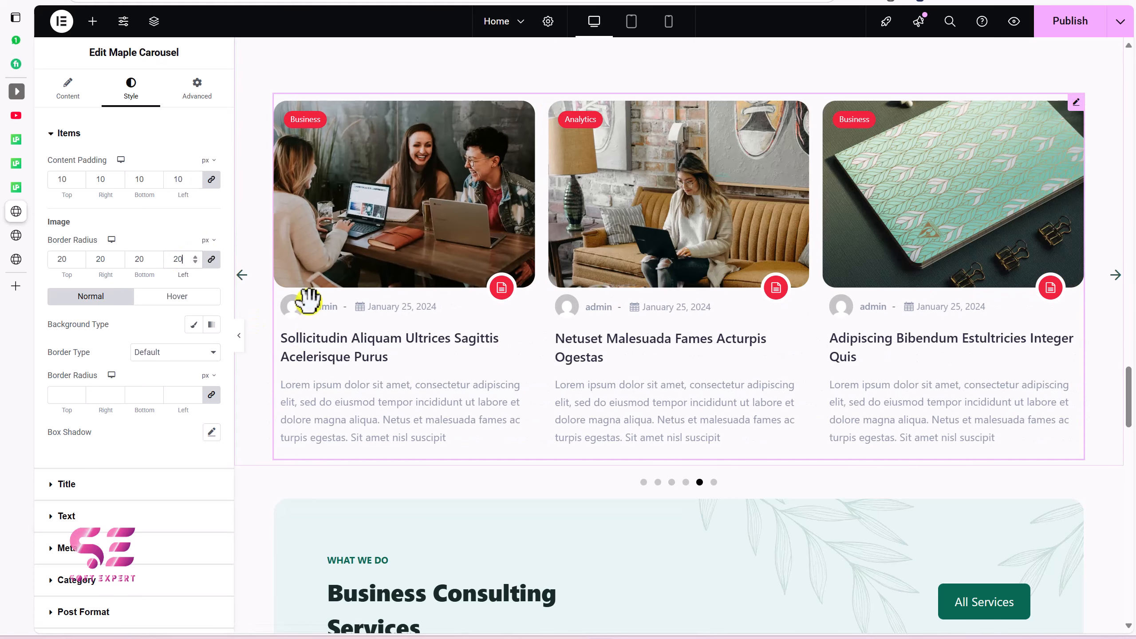
Step: Give the cards a classic background and a dark Color 4 hover background
click(193, 325)
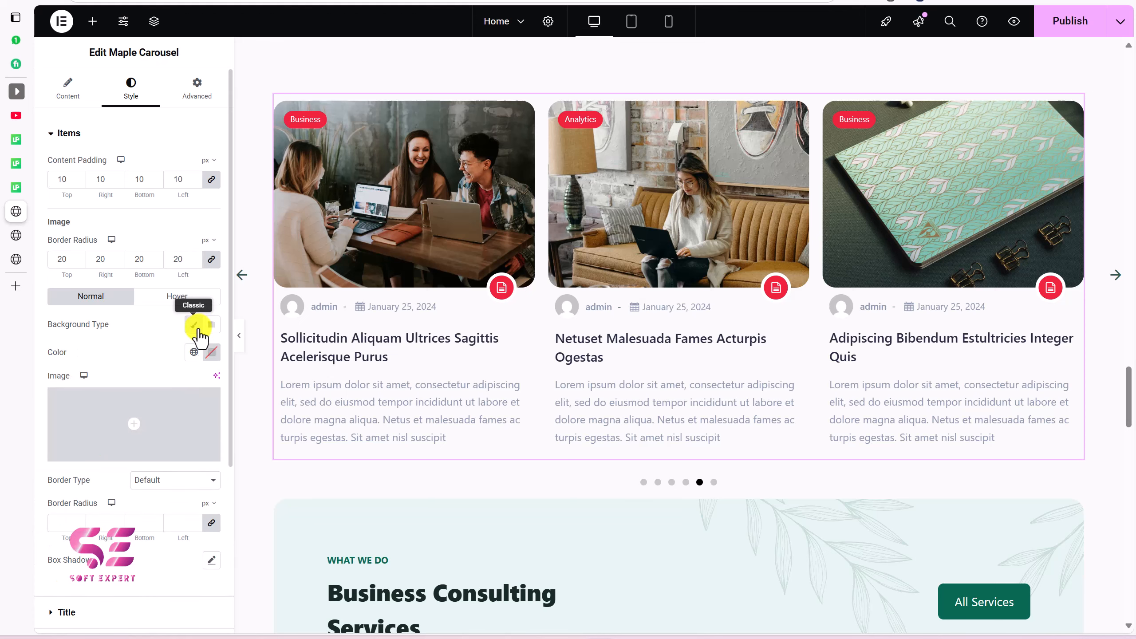
click(194, 352)
click(116, 317)
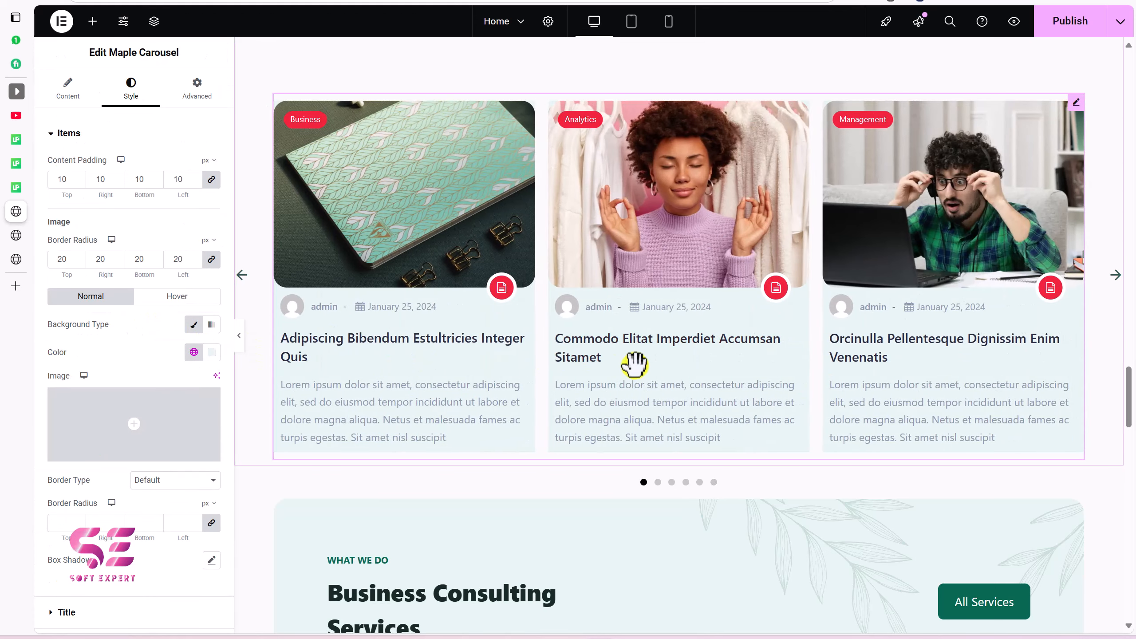
click(177, 296)
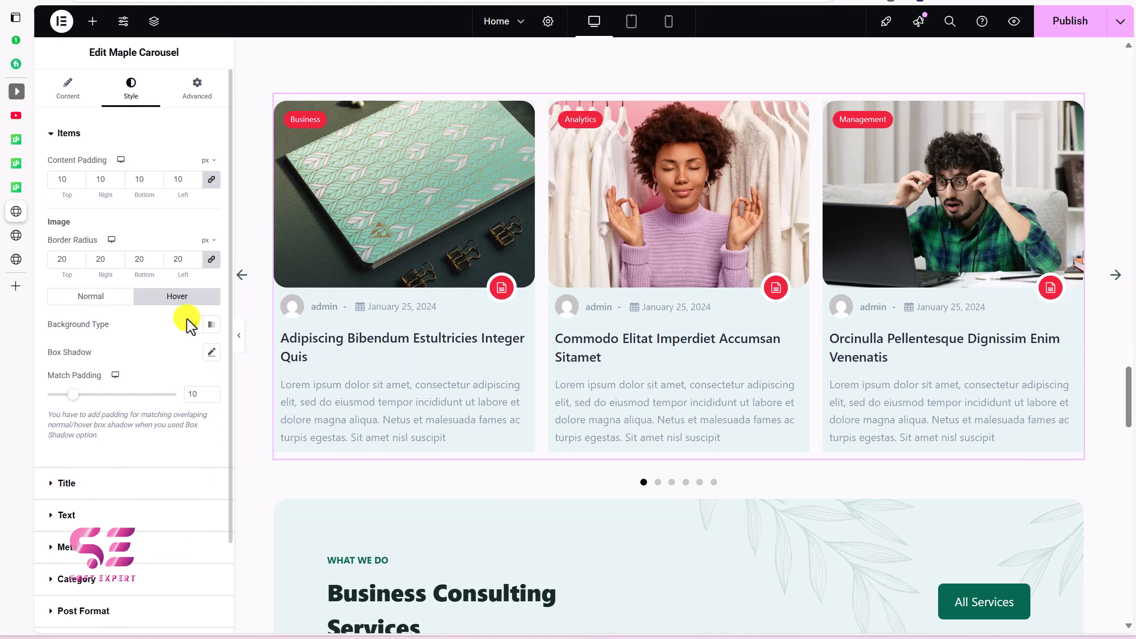
click(195, 326)
click(193, 352)
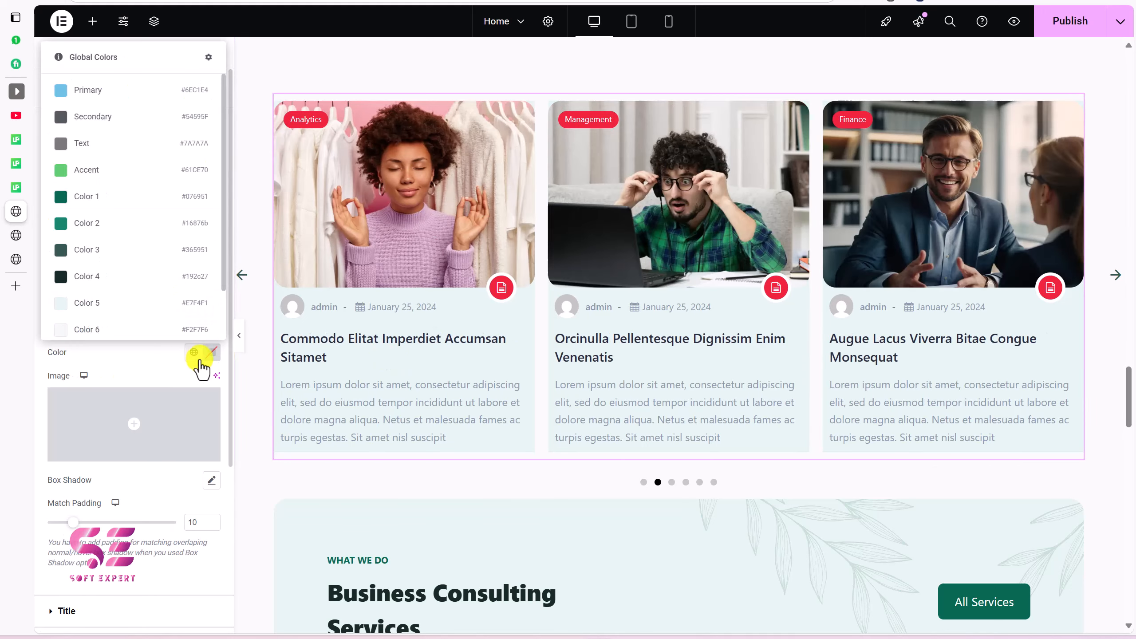
click(113, 284)
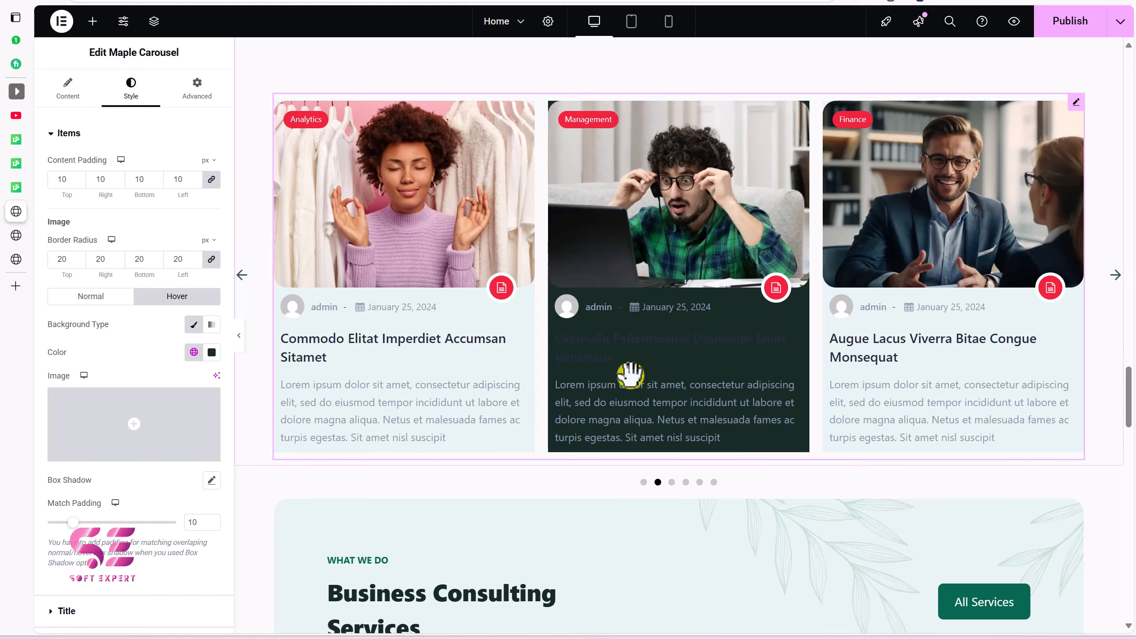
Step: Change the cards' normal-state background to white Color 8
click(108, 299)
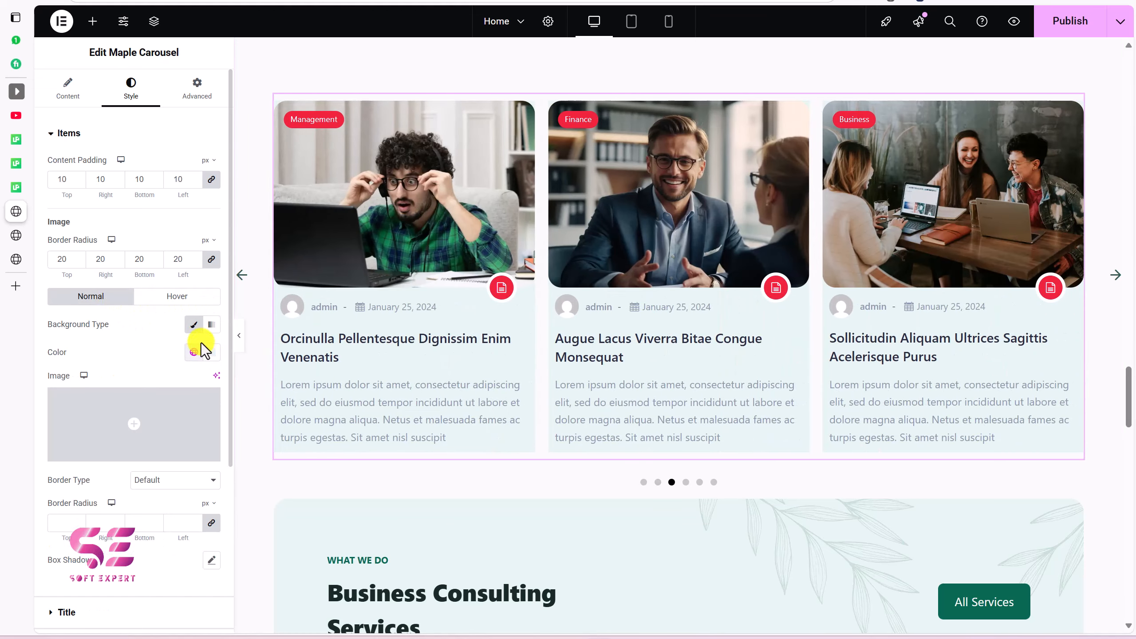
click(194, 352)
scroll(134, 313, down, 2)
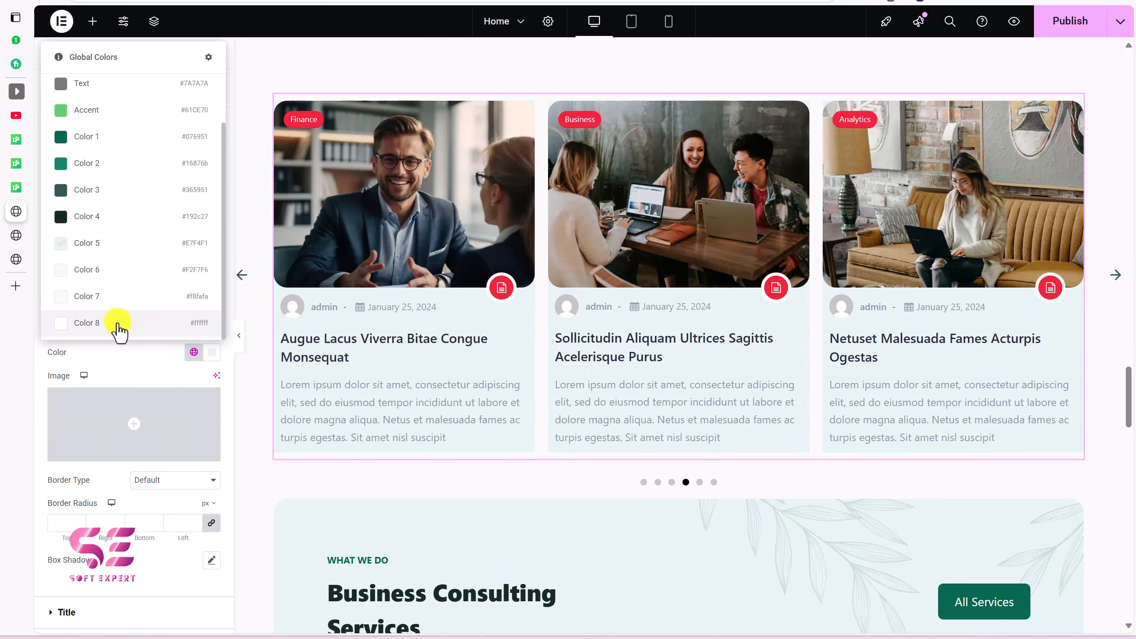
click(119, 322)
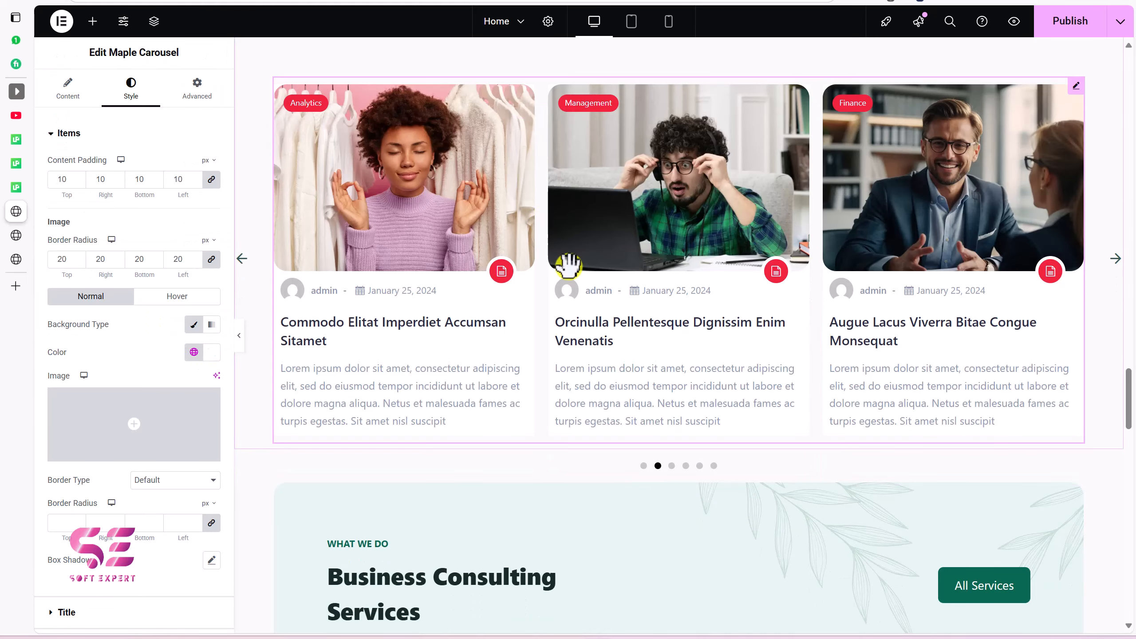
scroll(568, 264, up, 5)
scroll(568, 265, up, 8)
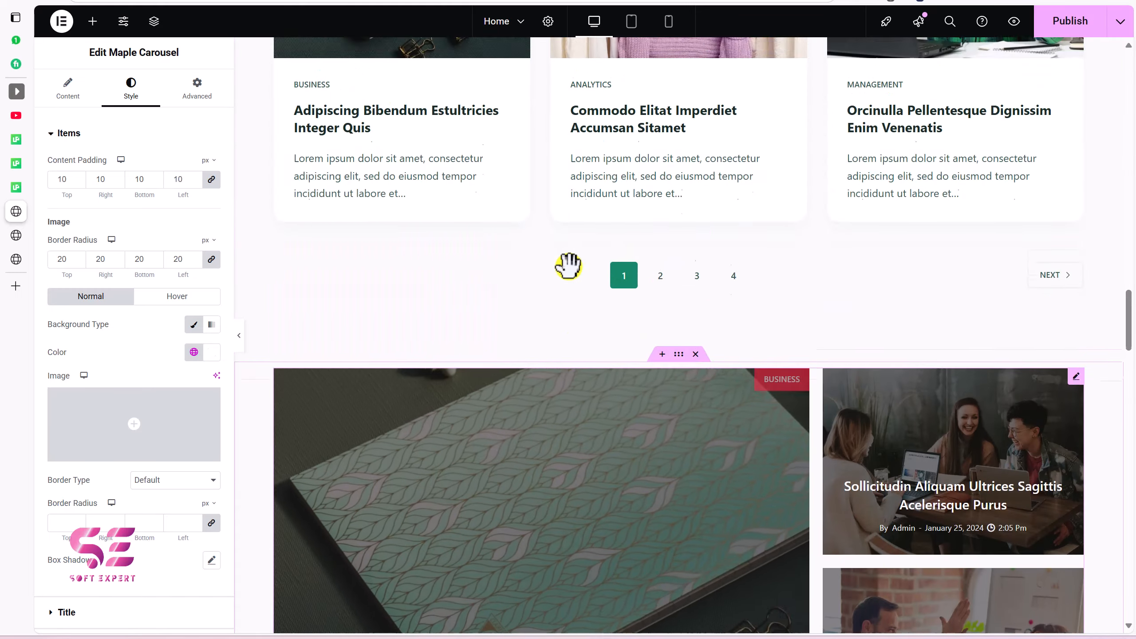
scroll(617, 286, down, 2)
Step: Select the carousel's container, clear its margins and set linked padding to 80 px
click(678, 259)
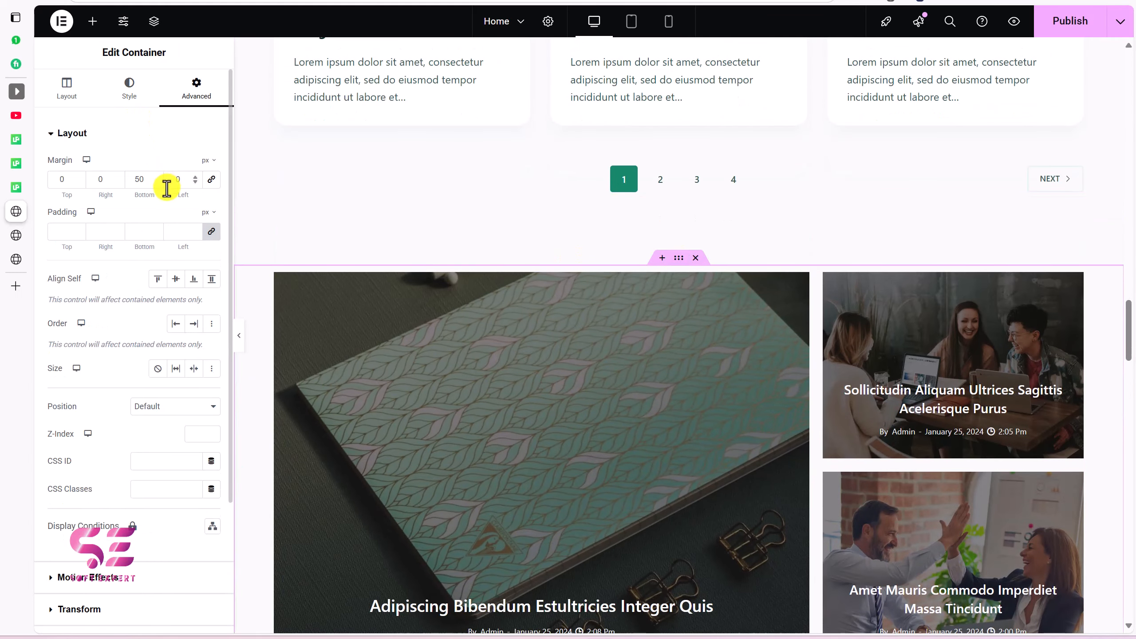
click(211, 179)
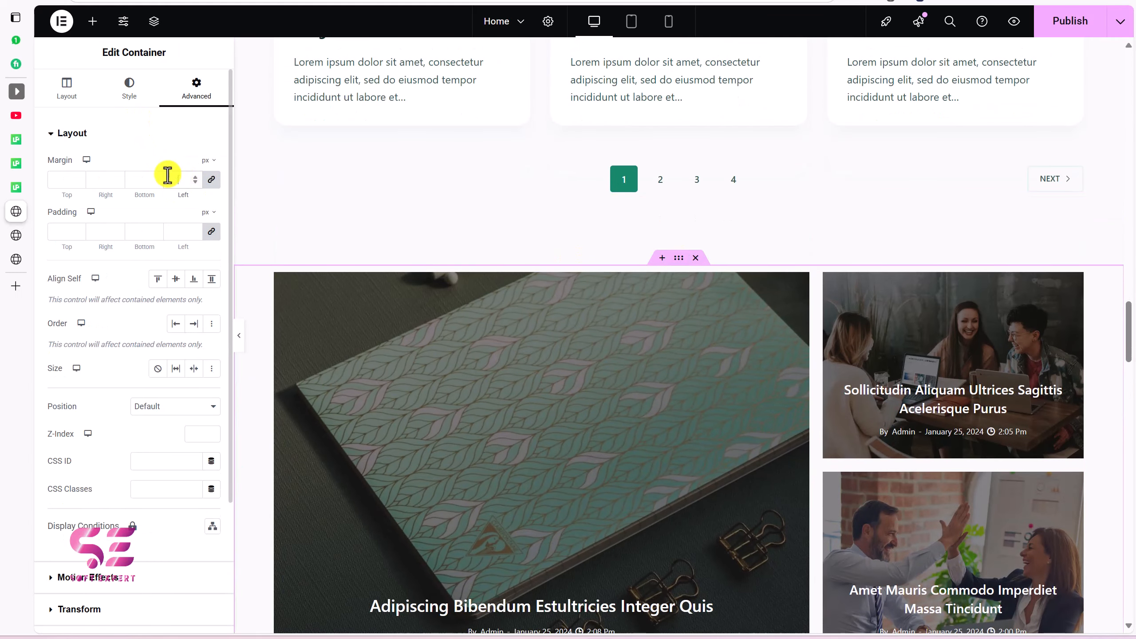
click(212, 231)
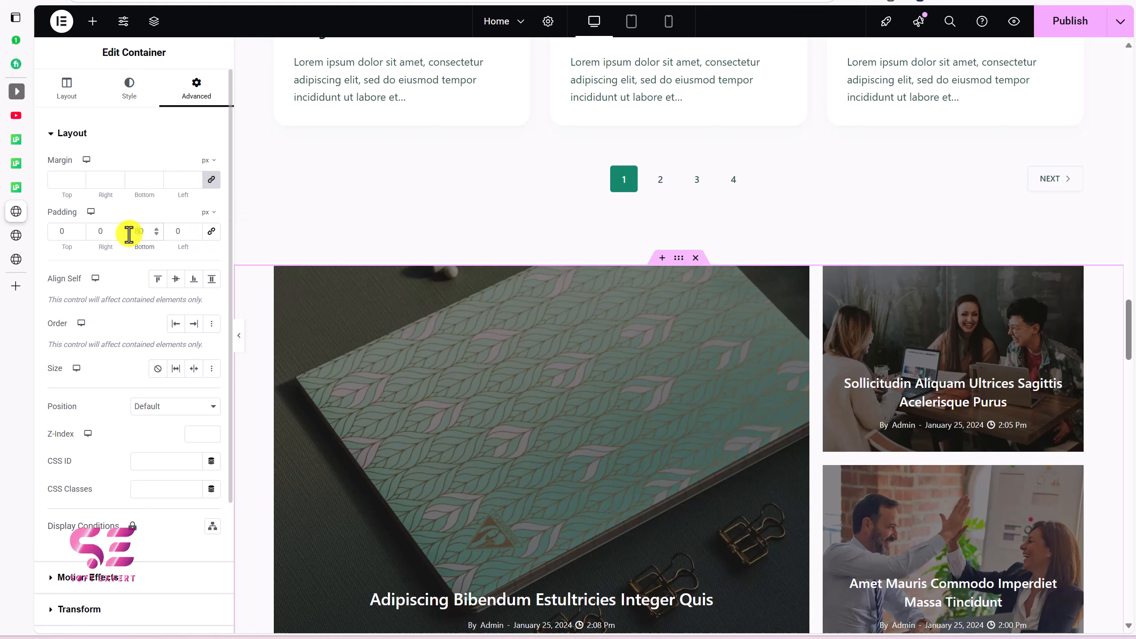
text(8)
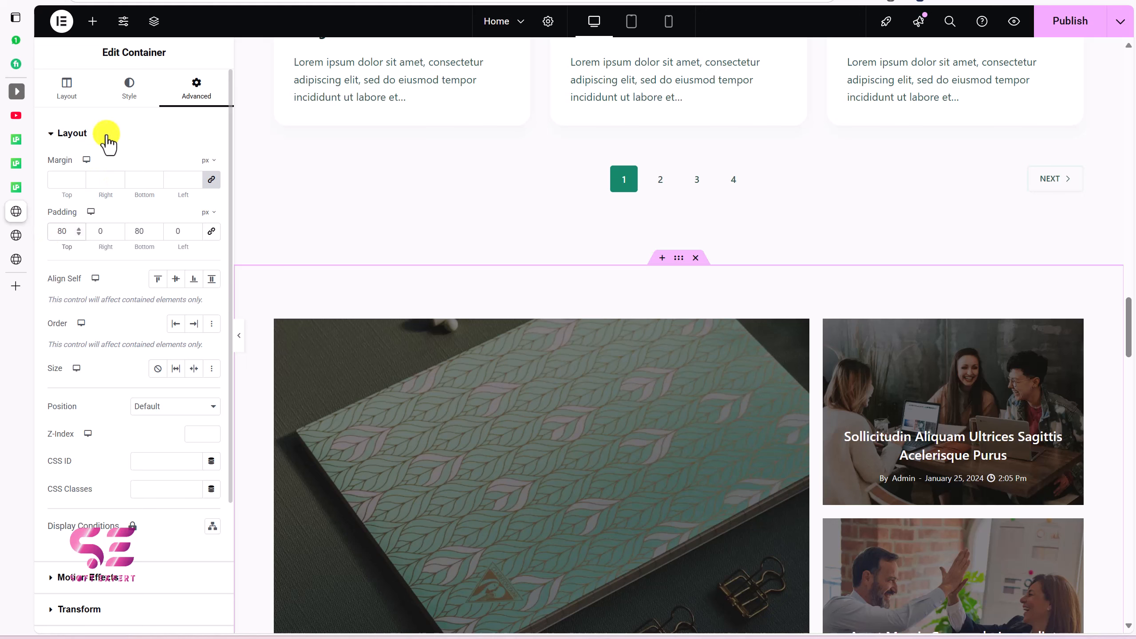
Step: Give the container a classic background using a global colour
click(127, 98)
click(157, 193)
click(193, 220)
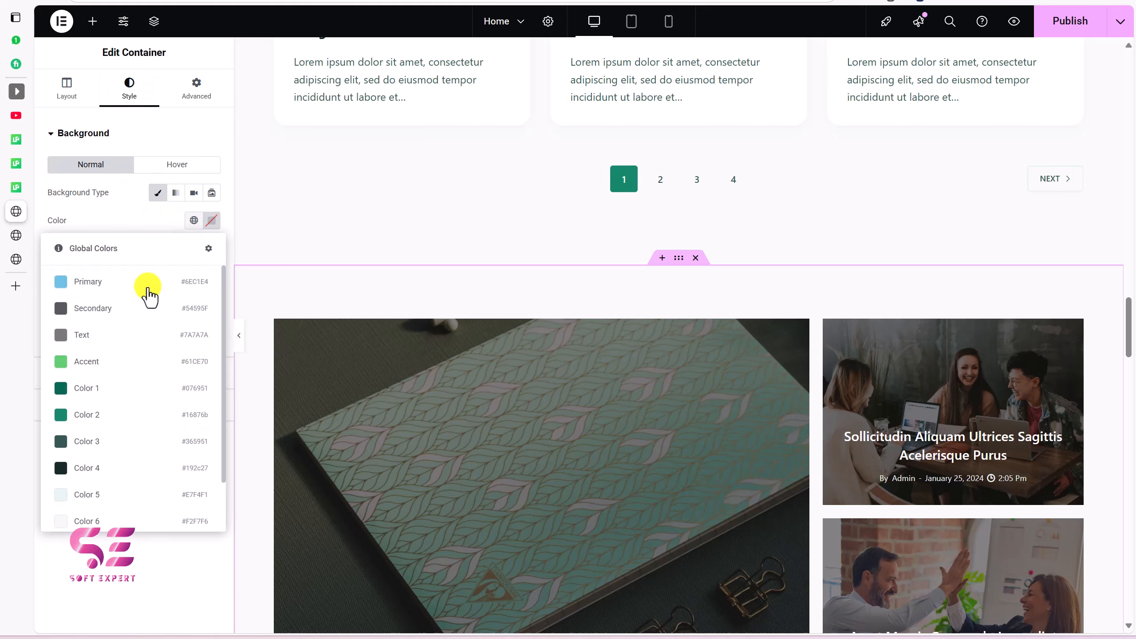
scroll(101, 411, down, 2)
click(87, 461)
scroll(457, 274, down, 10)
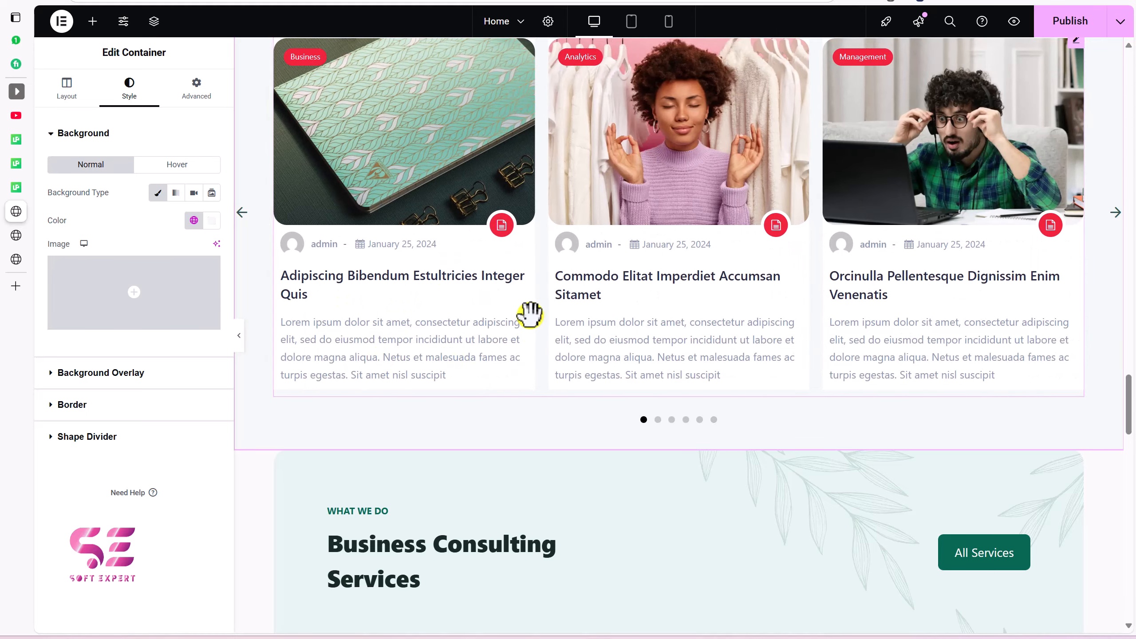
Step: Add a box shadow to the Maple Carousel cards with blur 20
click(542, 317)
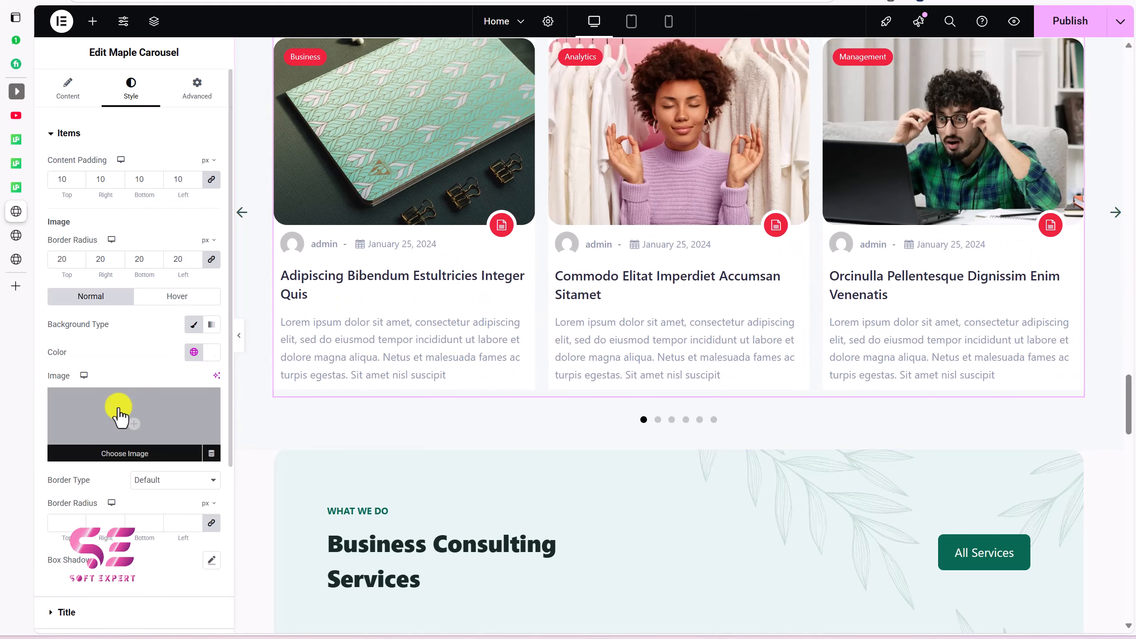
scroll(112, 414, down, 5)
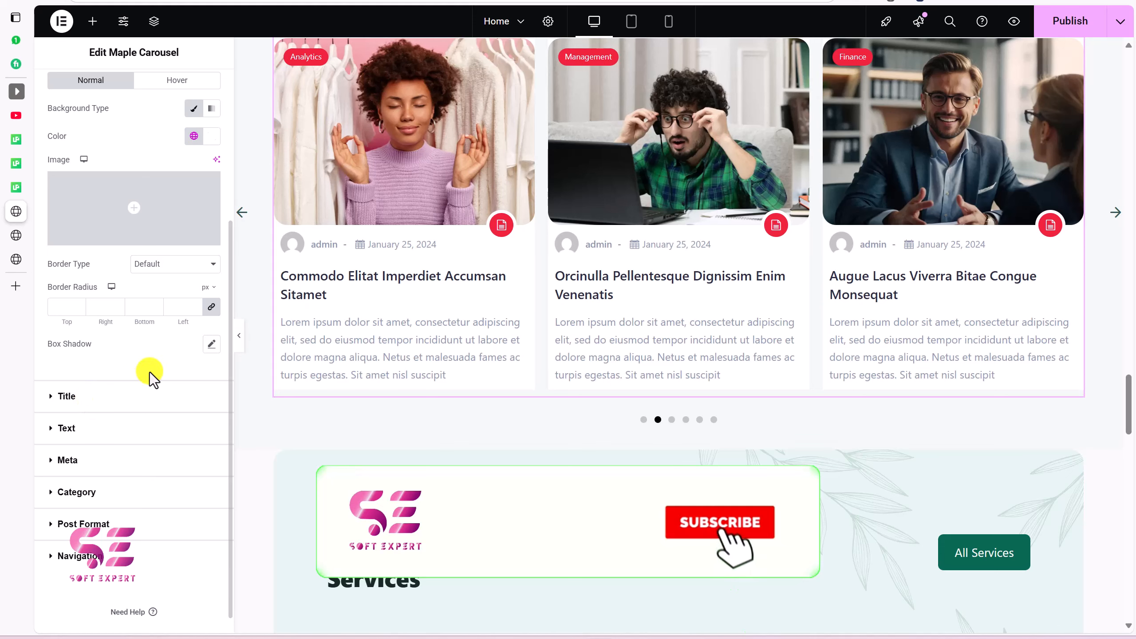
click(211, 344)
click(201, 379)
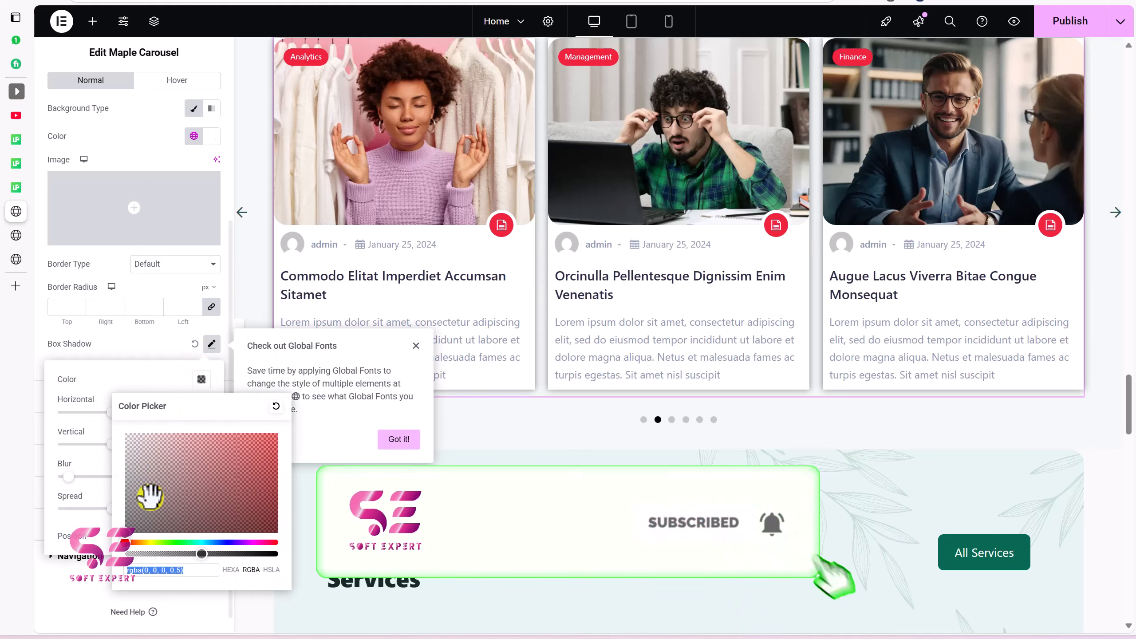
click(92, 464)
click(184, 474)
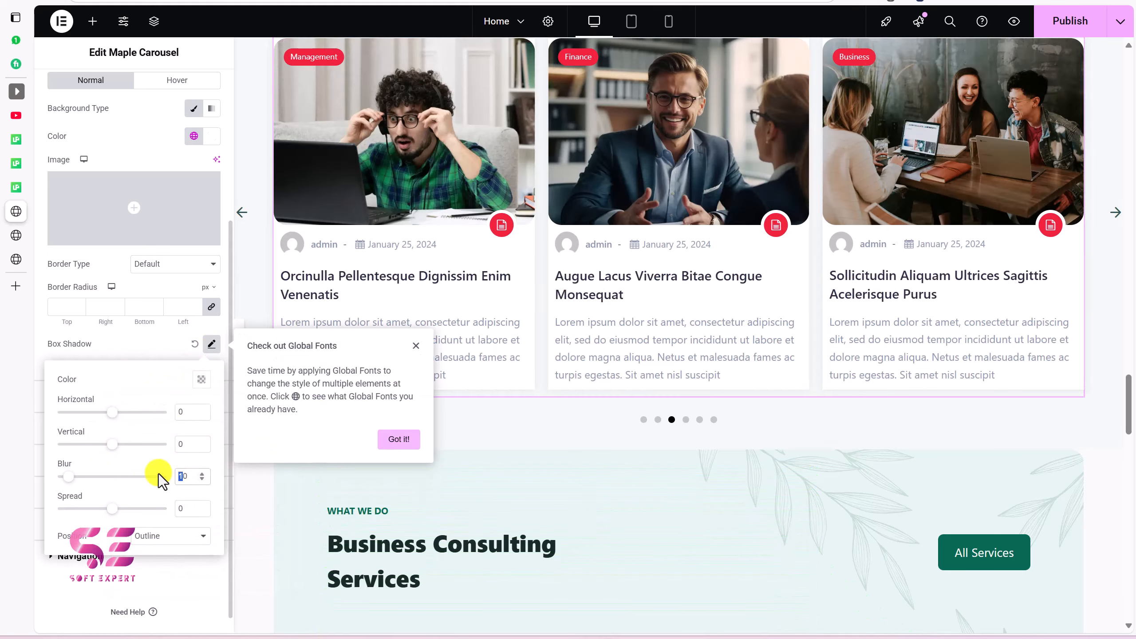
text(20)
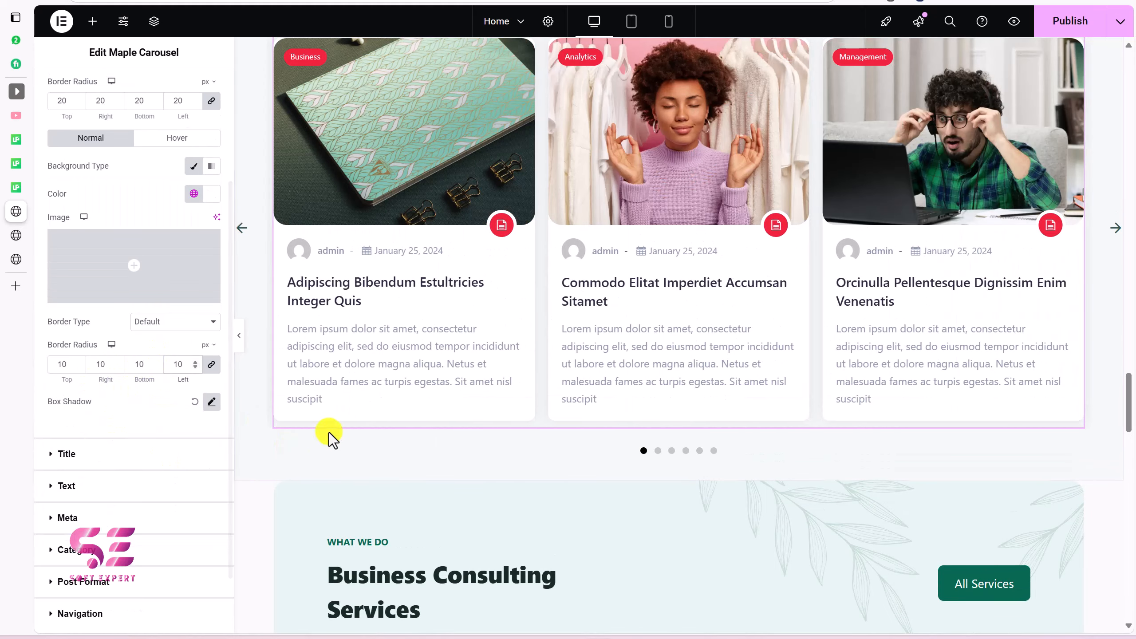
Step: Style post titles: Middle Underline, green global colour, Color 3 hover, Advanced Style on
click(71, 455)
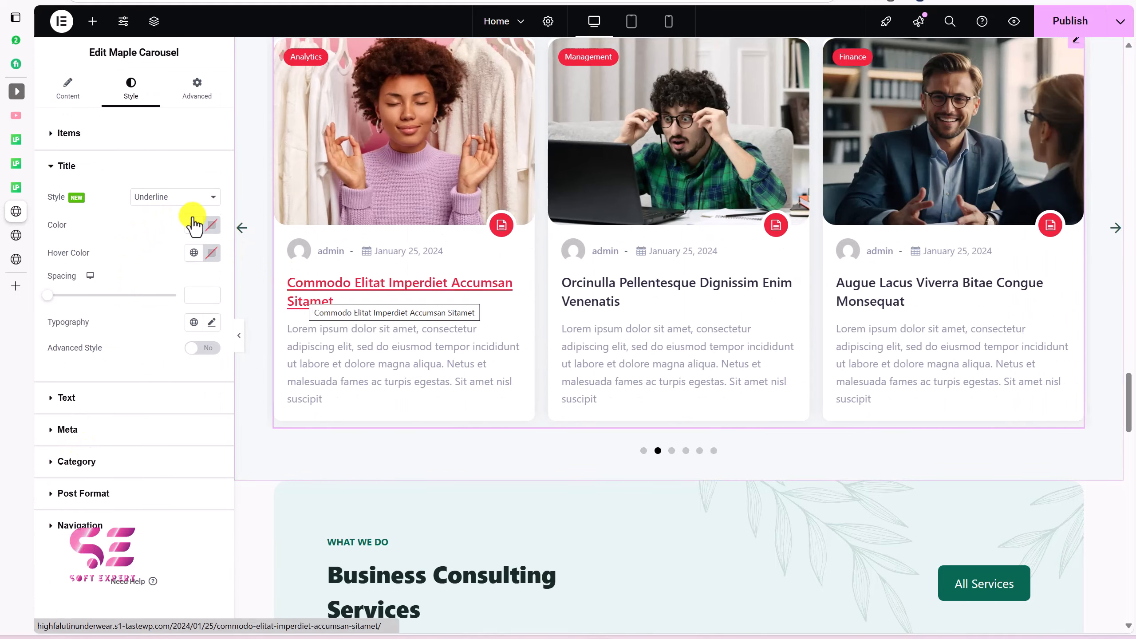
click(179, 198)
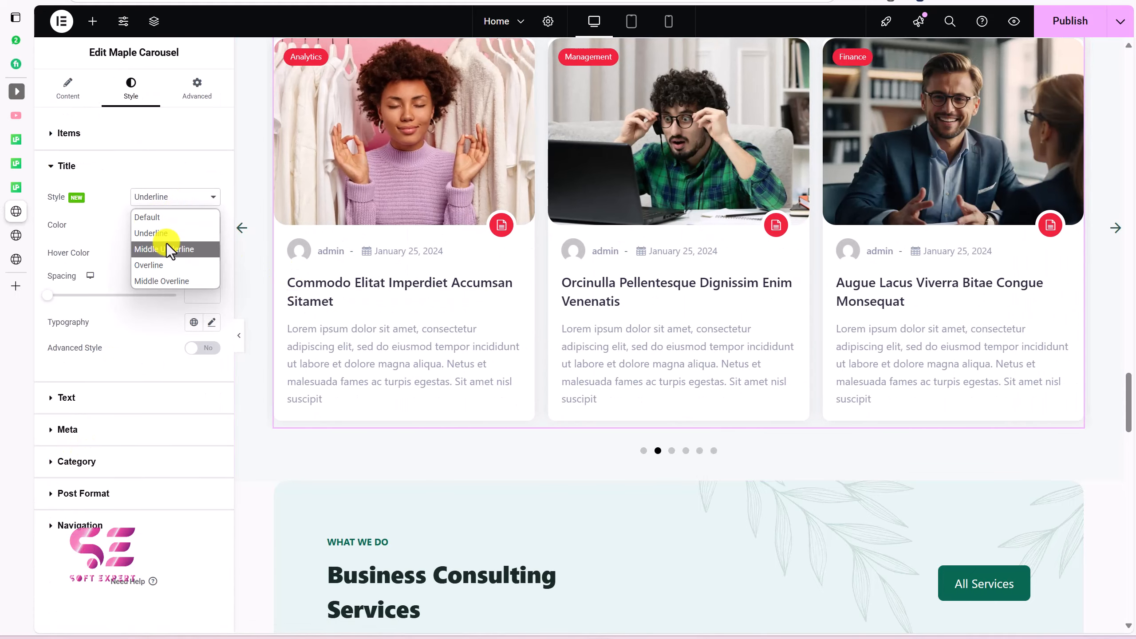
click(167, 246)
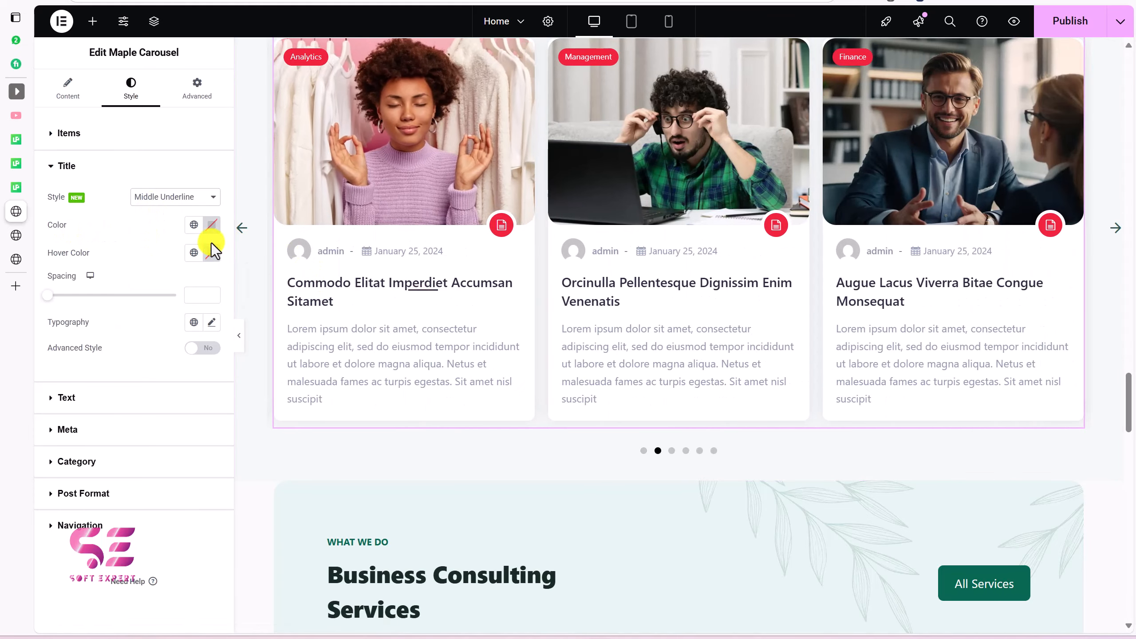
click(193, 225)
click(94, 414)
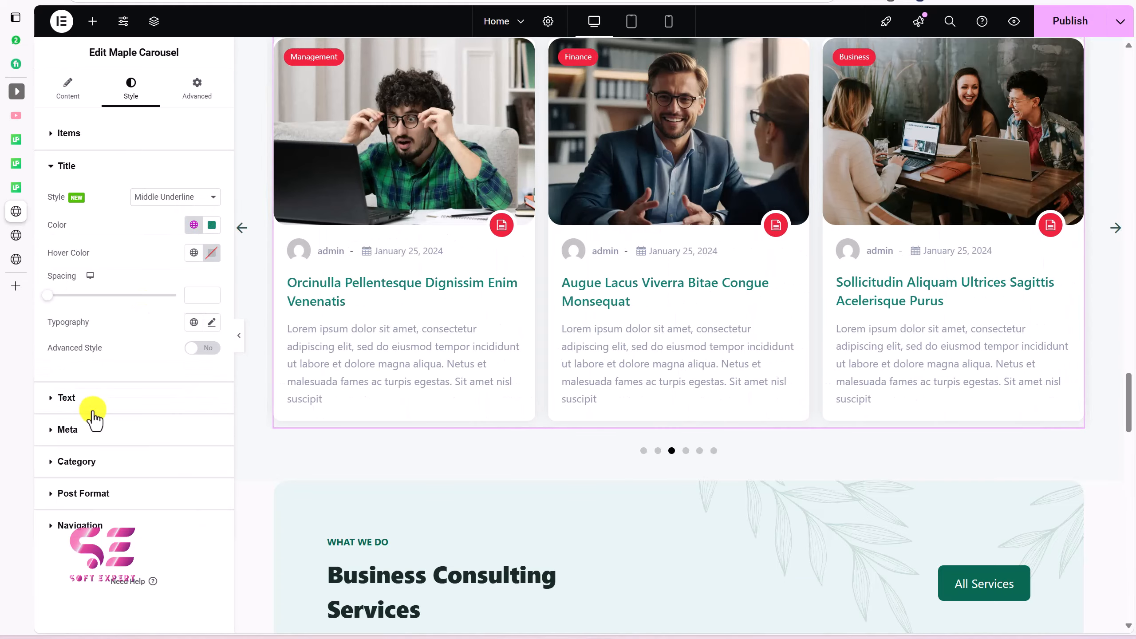
click(194, 253)
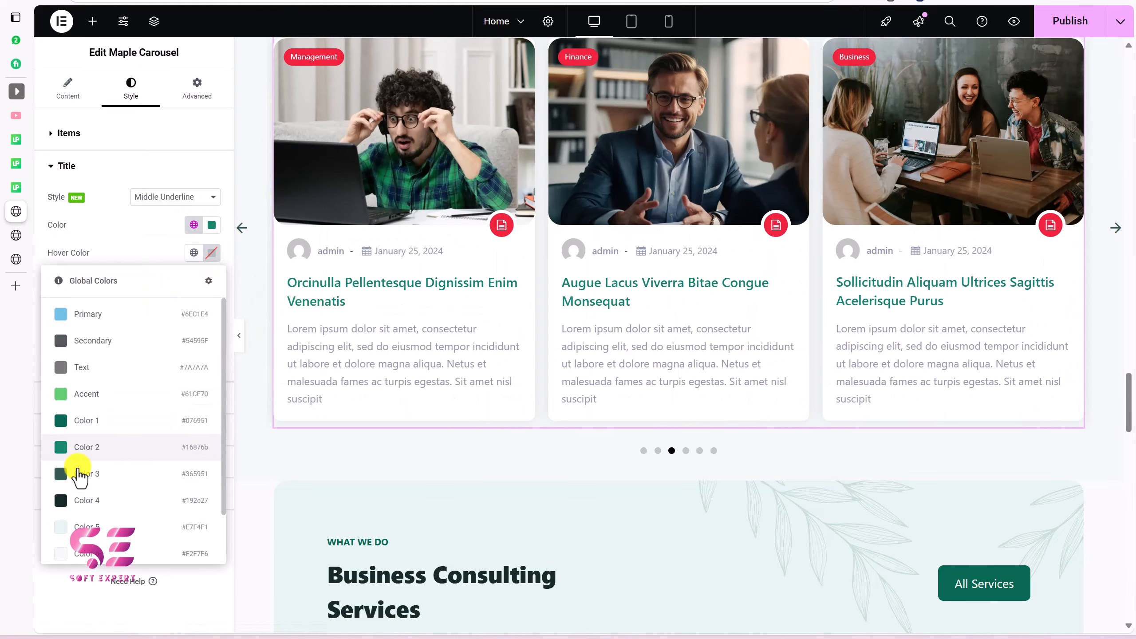
click(80, 473)
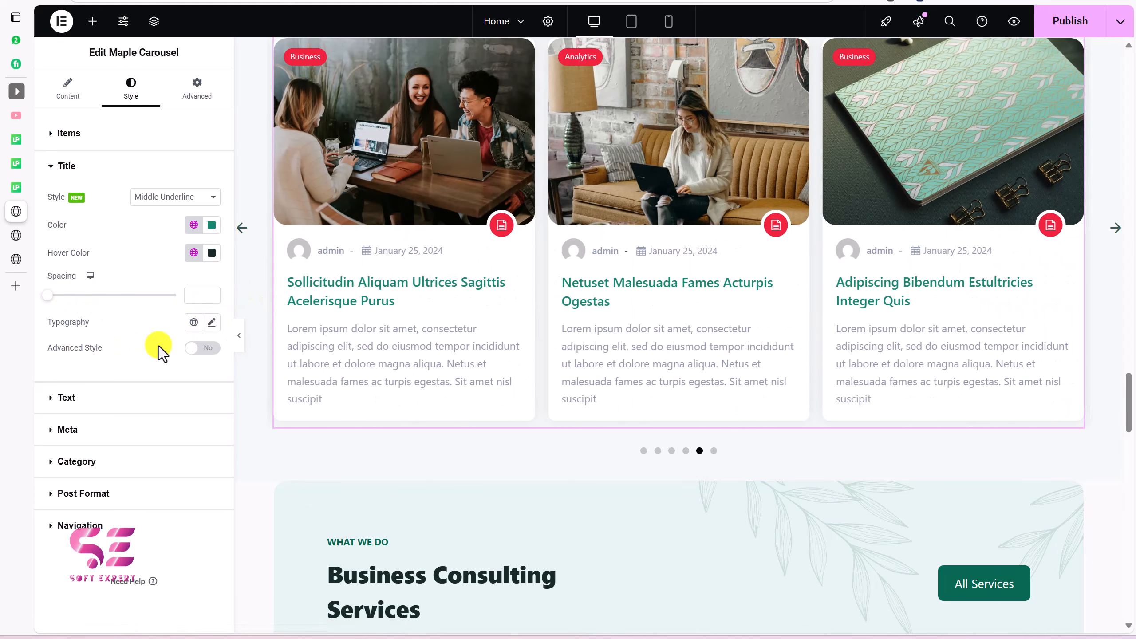
click(204, 349)
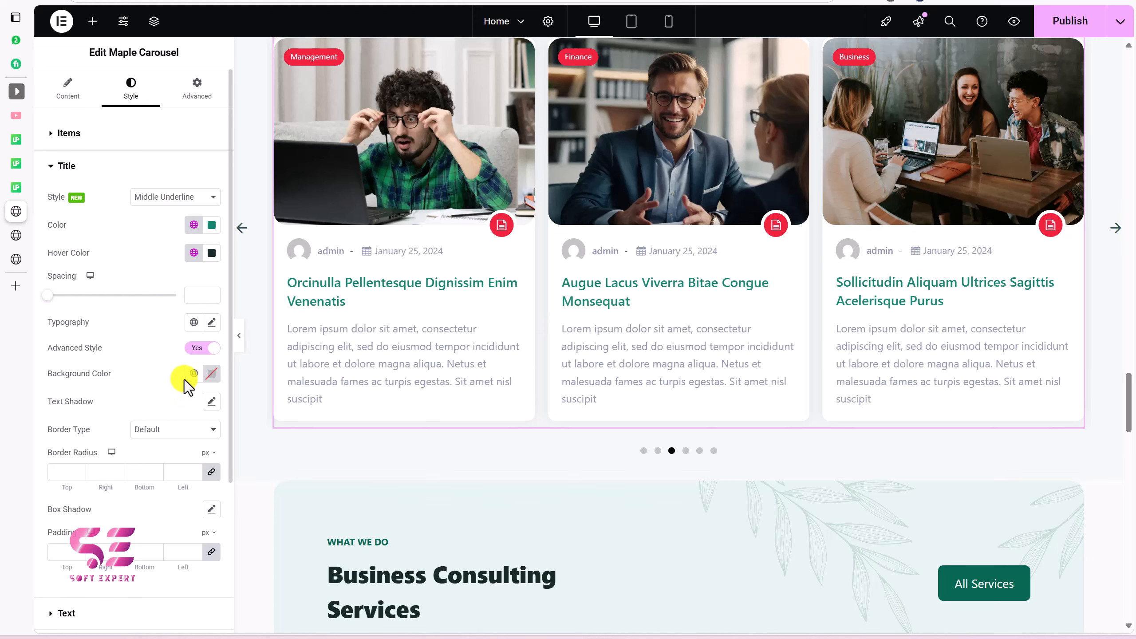
scroll(185, 380, down, 4)
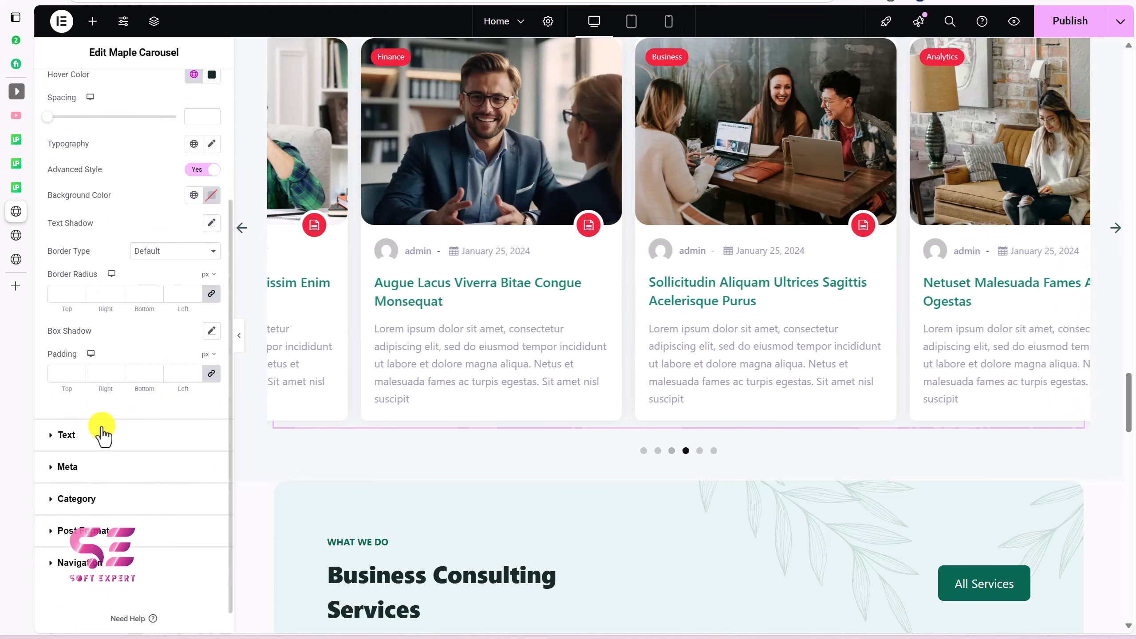
Step: Give the category badges a classic background in the Accent green global colour
click(103, 434)
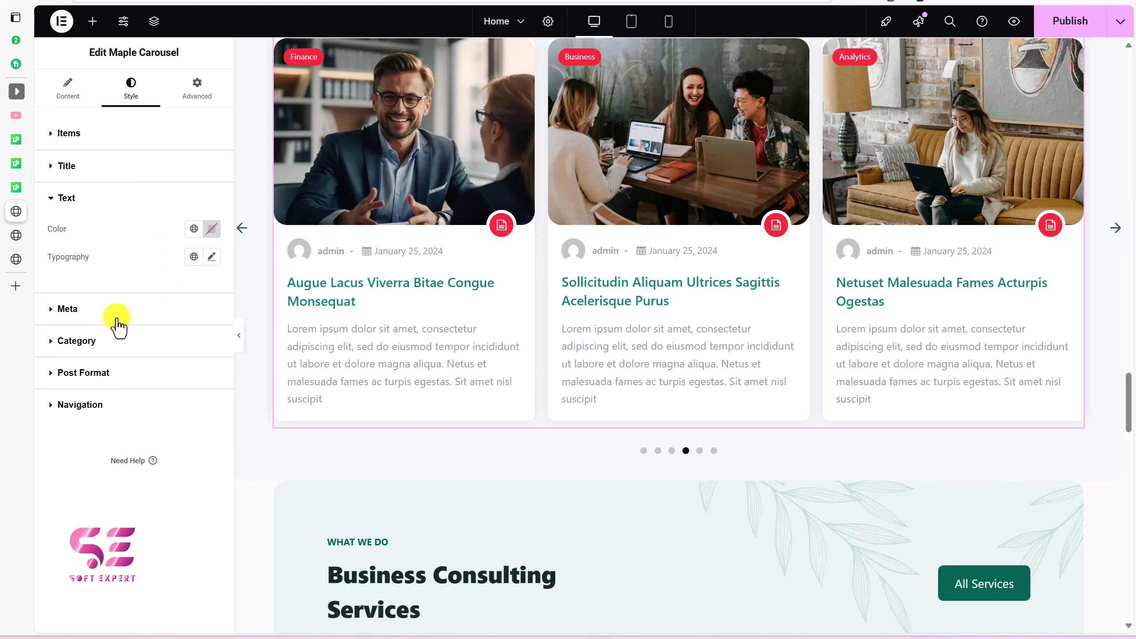
click(107, 309)
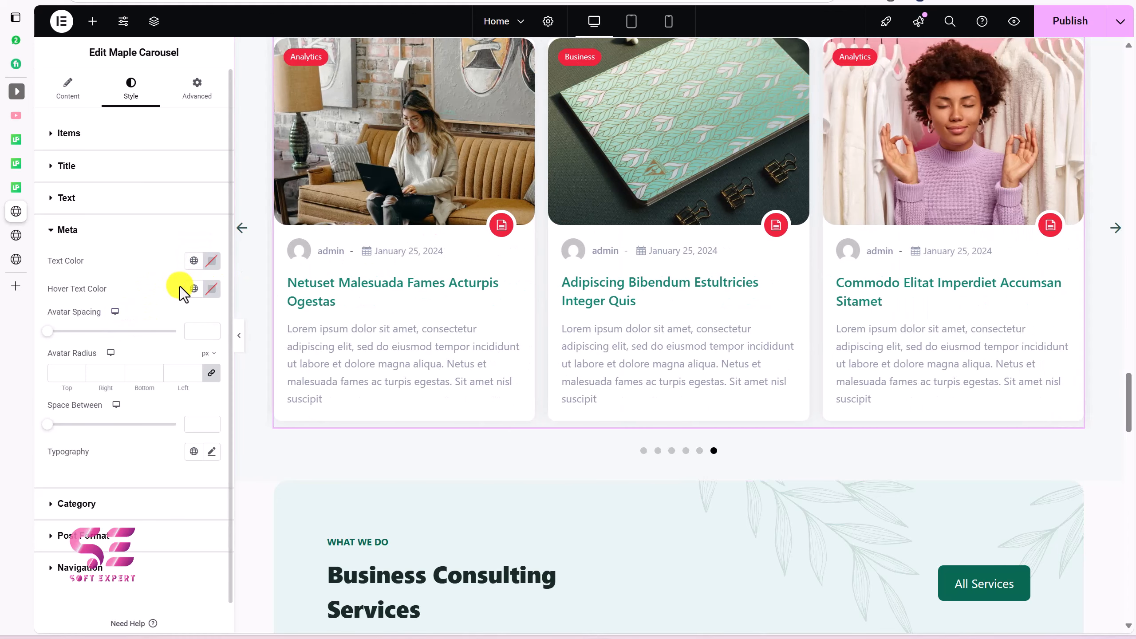
scroll(136, 398, down, 2)
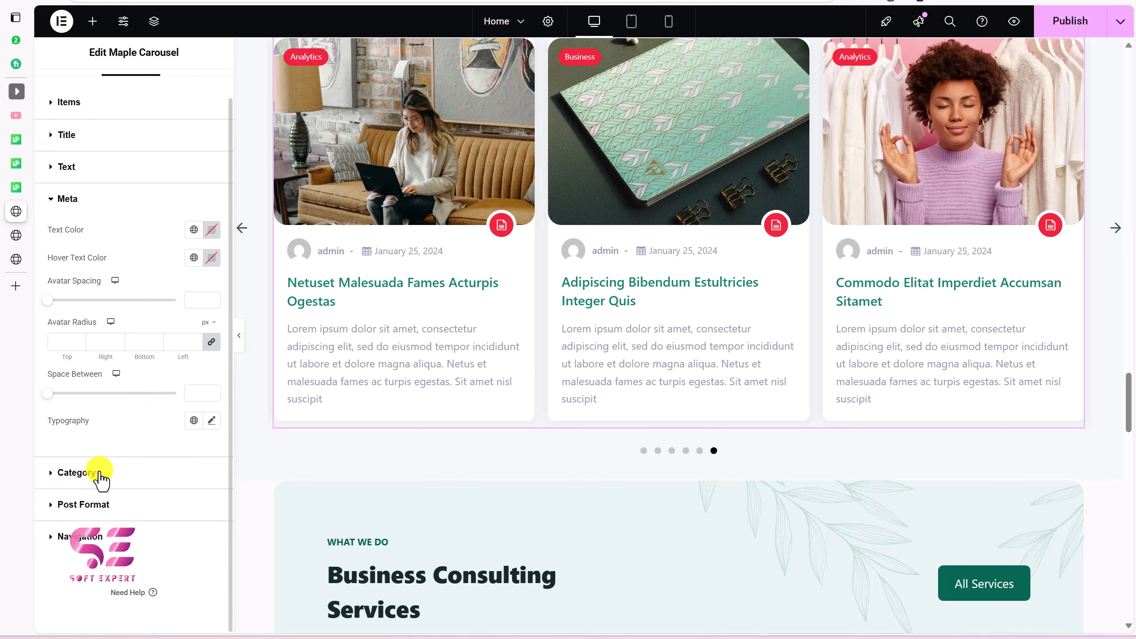
click(75, 473)
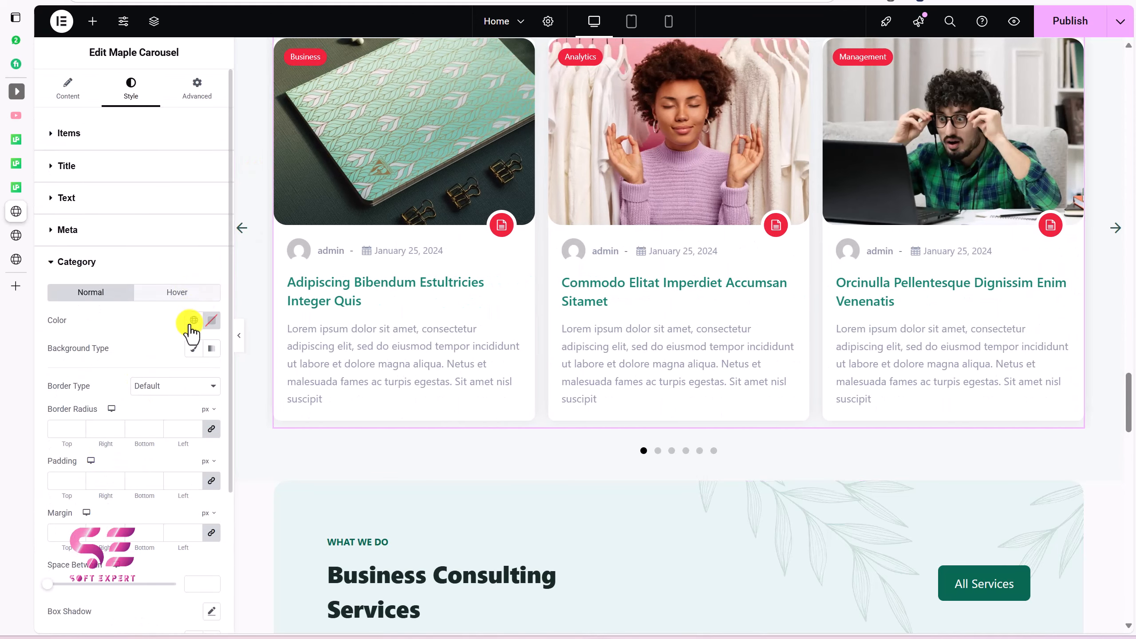
click(191, 349)
click(193, 376)
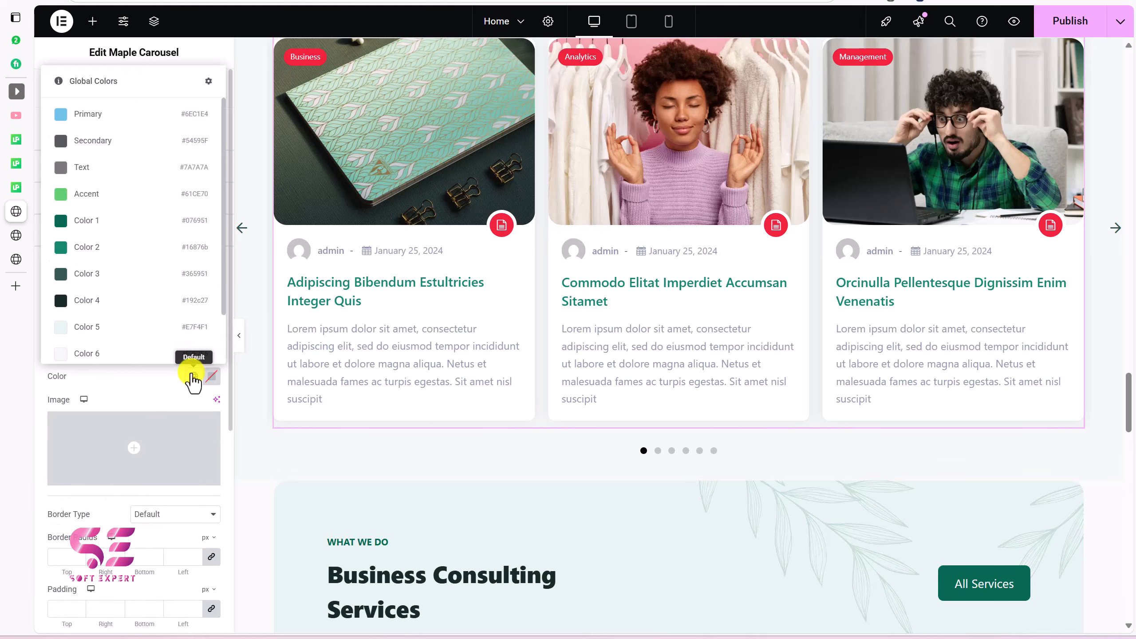
click(104, 197)
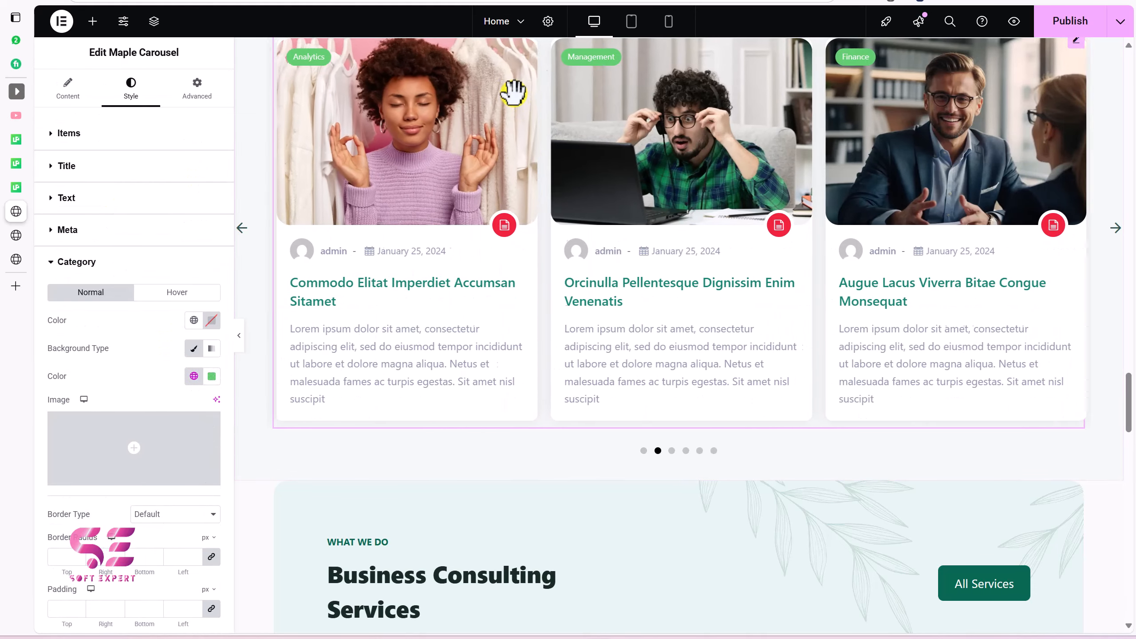
scroll(169, 327, down, 4)
scroll(155, 374, down, 3)
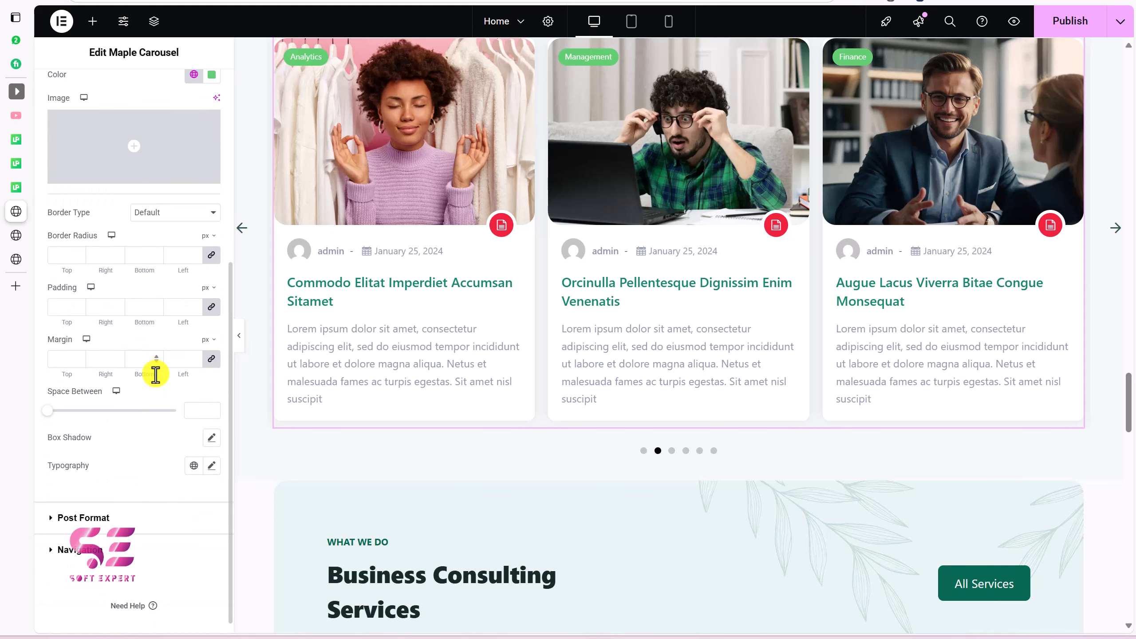
Step: Expand and review the carousel's Post Format and Navigation style settings
click(104, 518)
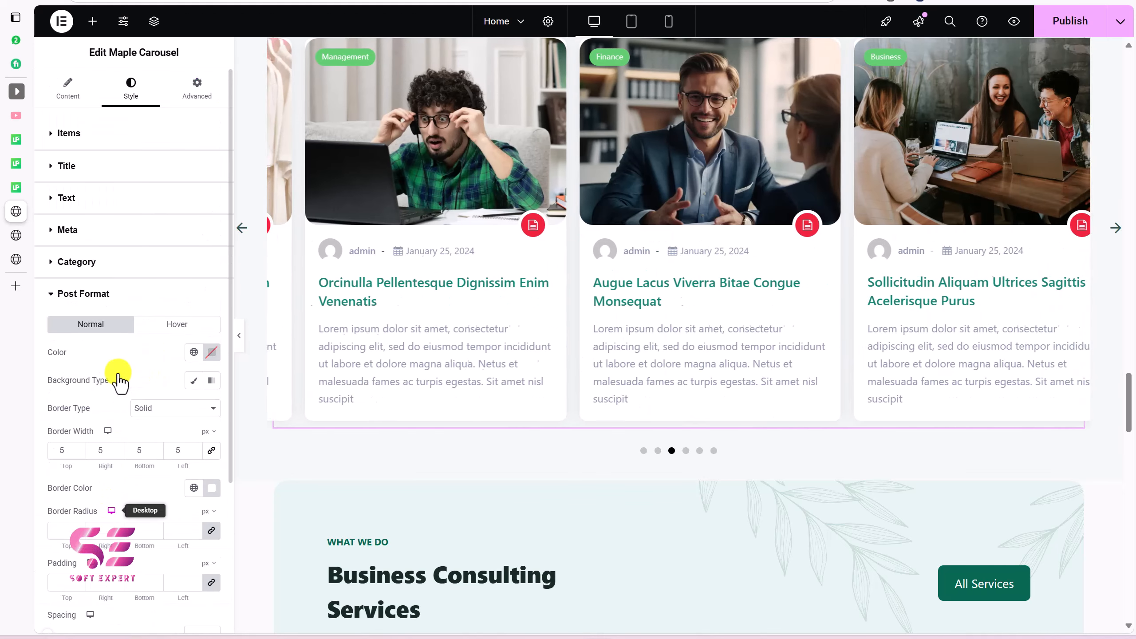
scroll(166, 170, down, 4)
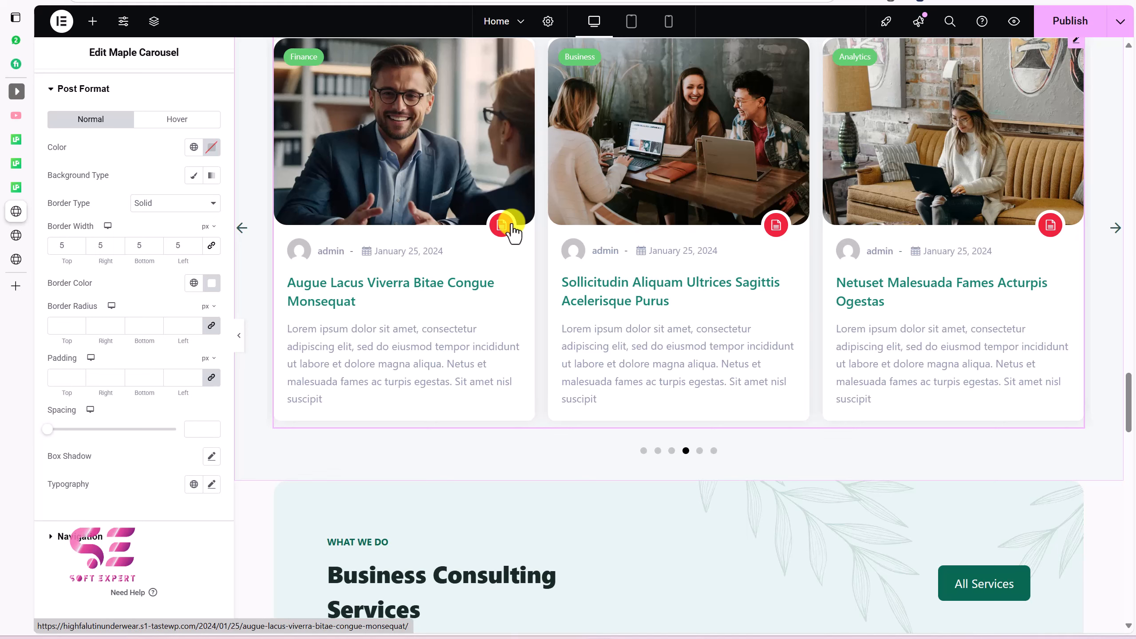
click(84, 537)
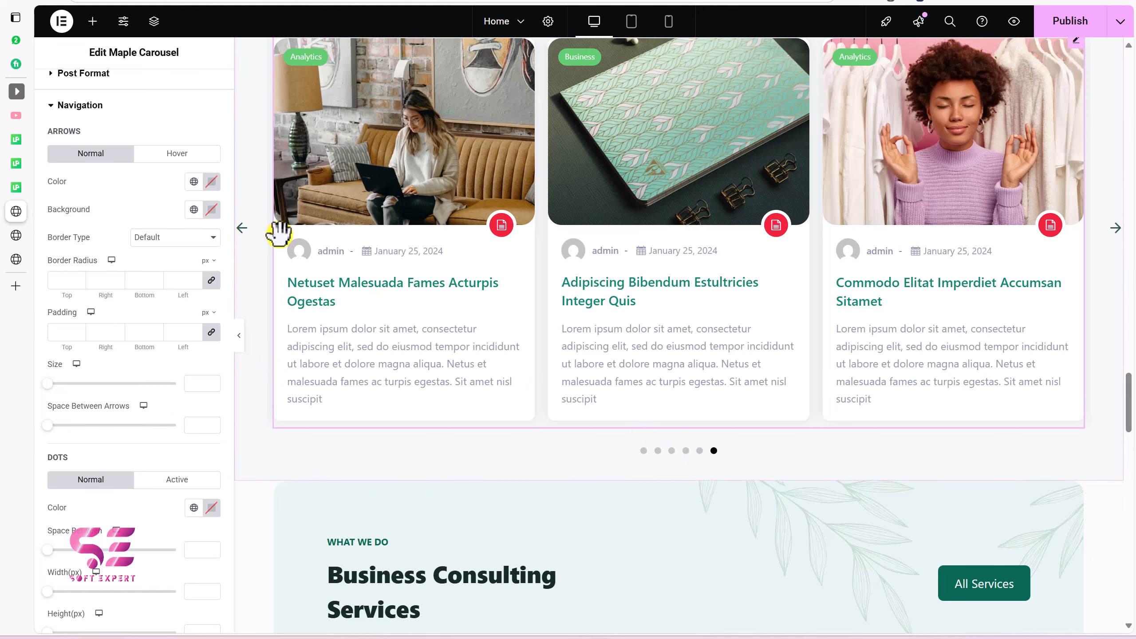
scroll(128, 375, down, 3)
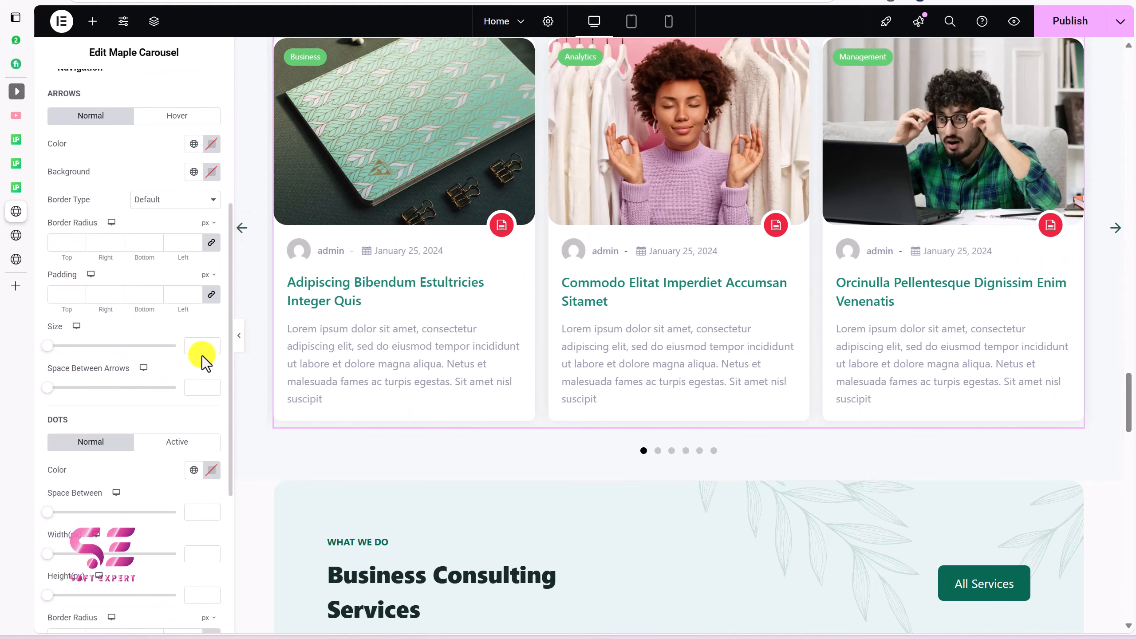
scroll(187, 369, up, 2)
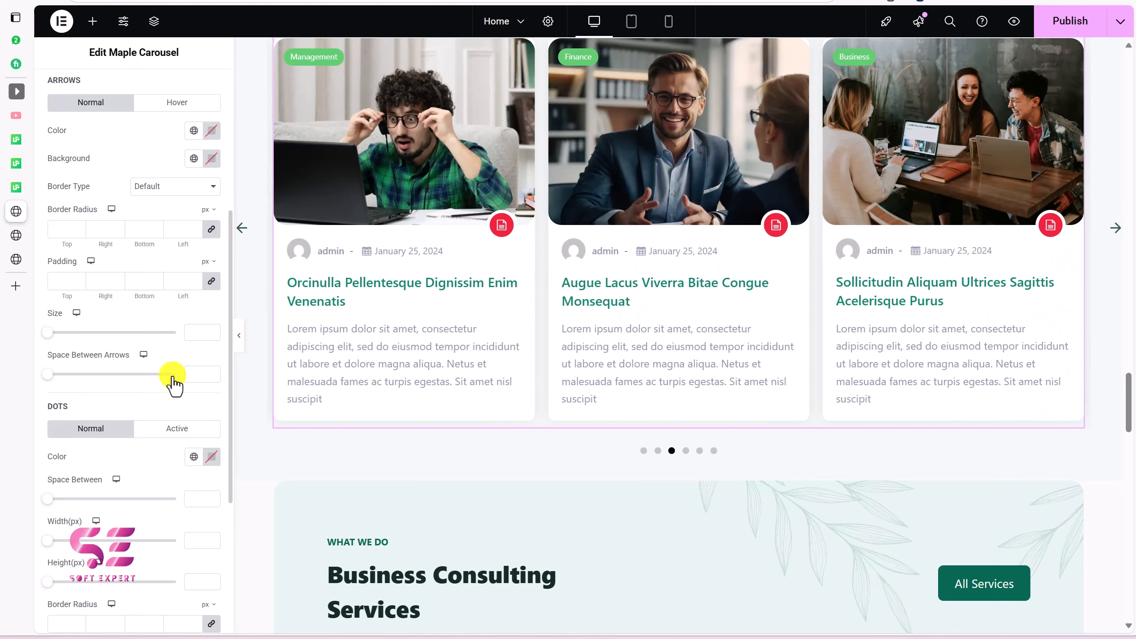
scroll(406, 286, up, 3)
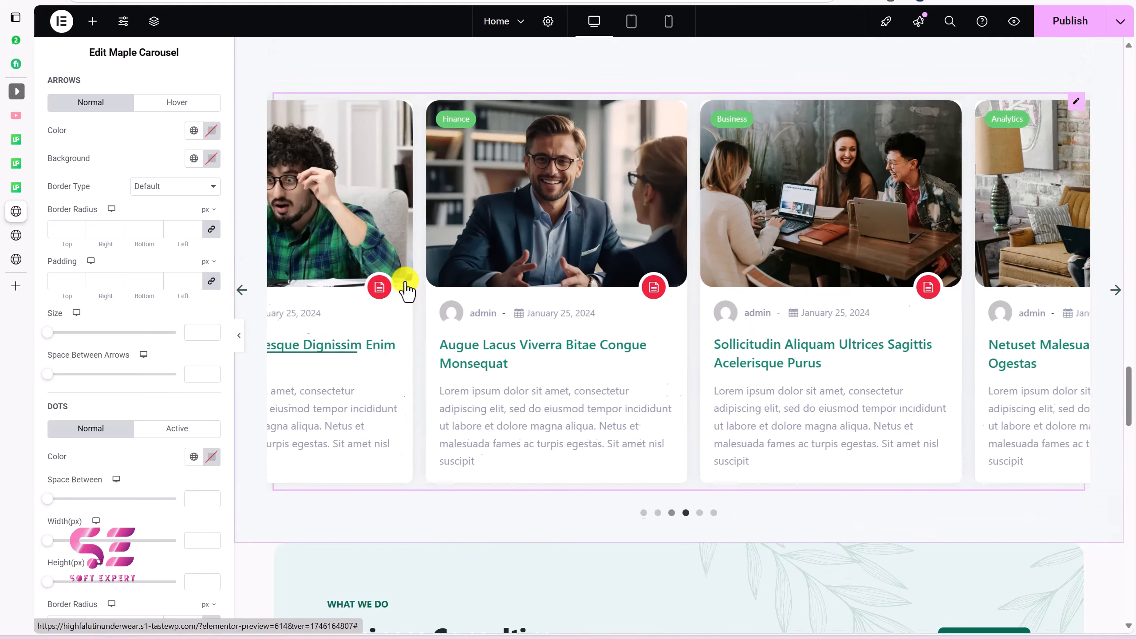
scroll(562, 223, down, 1)
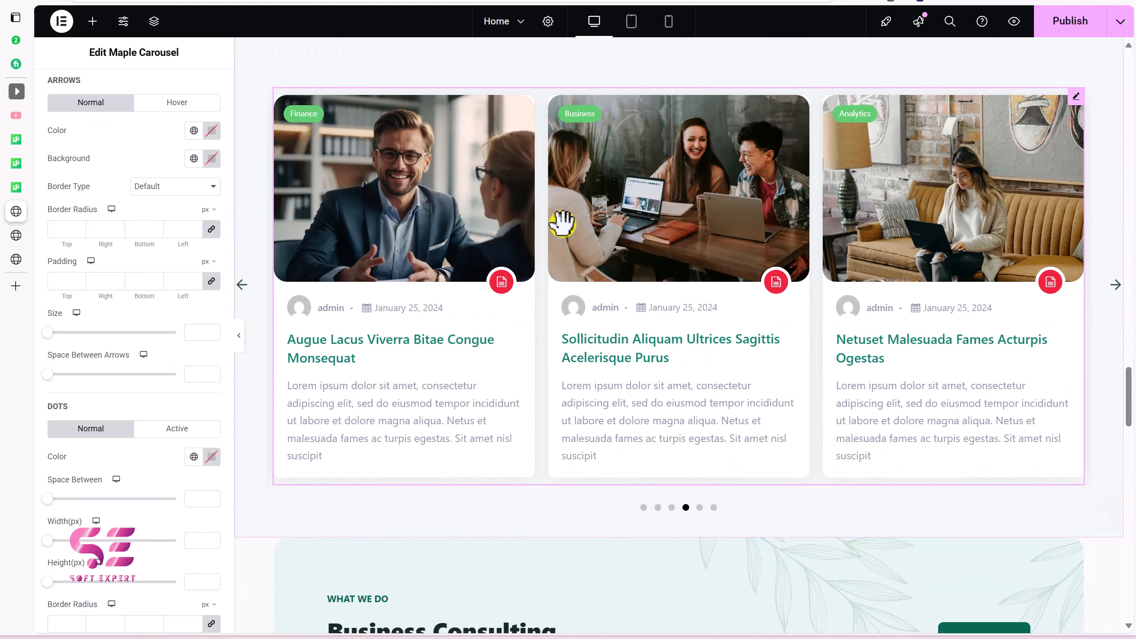
Step: Search widgets for 'slider' and place a Camux Slider below the Maple Carousel
click(93, 25)
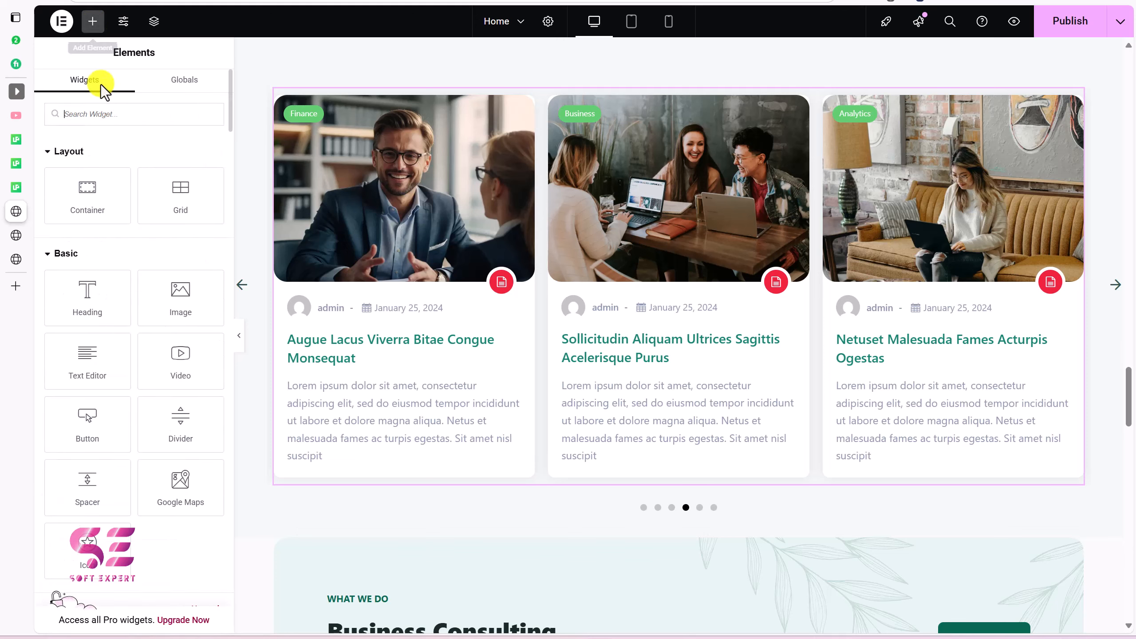
text(slider)
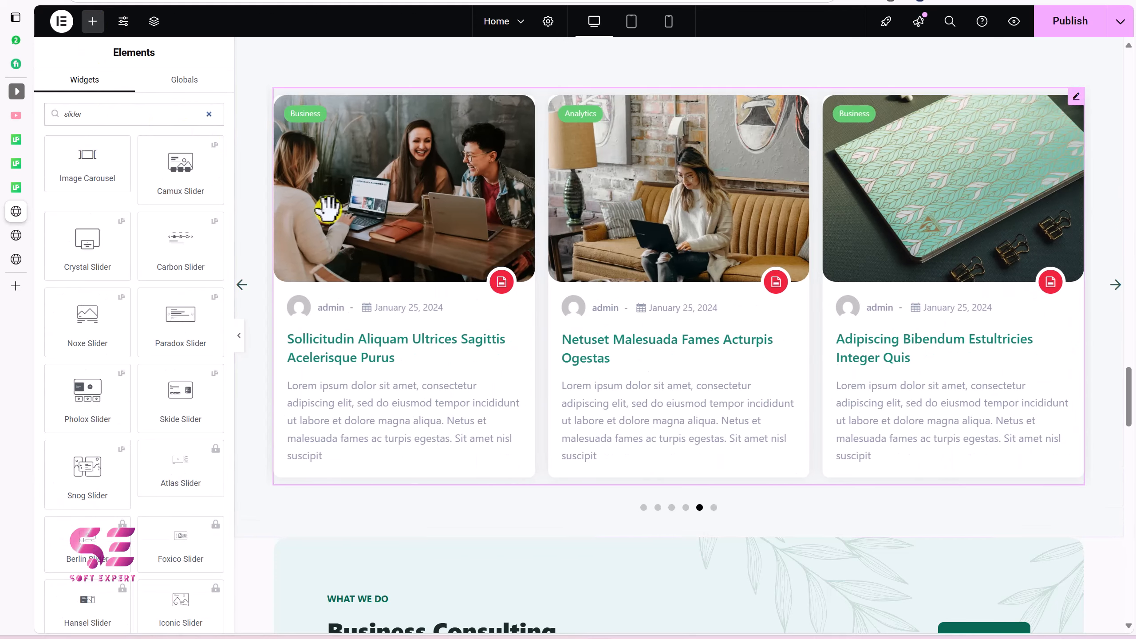
scroll(325, 208, down, 5)
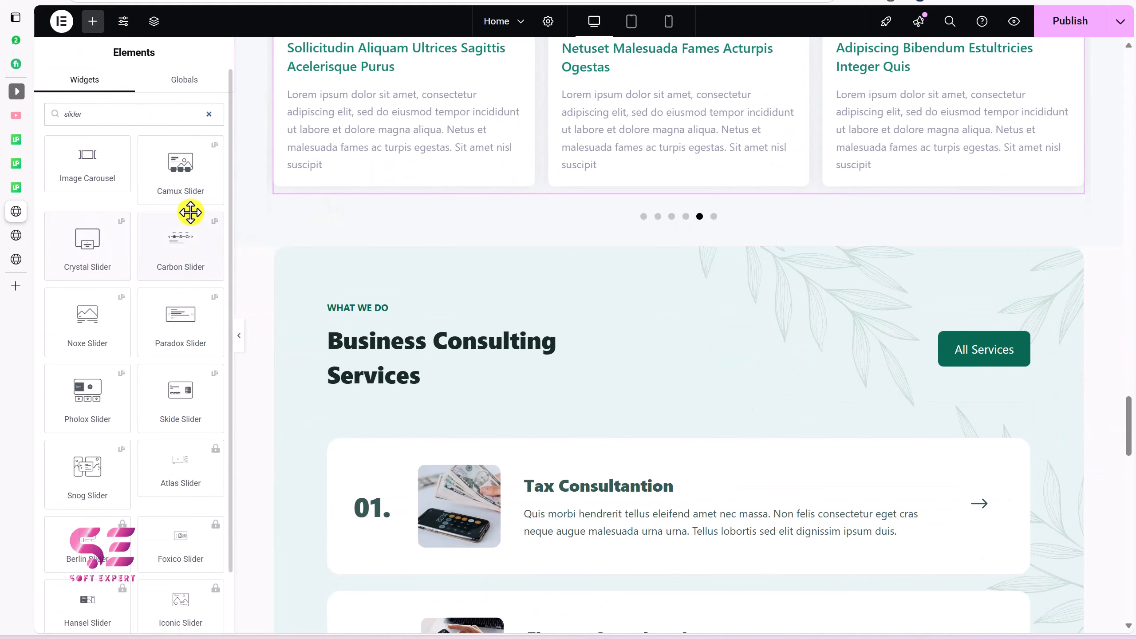
drag(184, 177, 327, 208)
scroll(385, 286, down, 3)
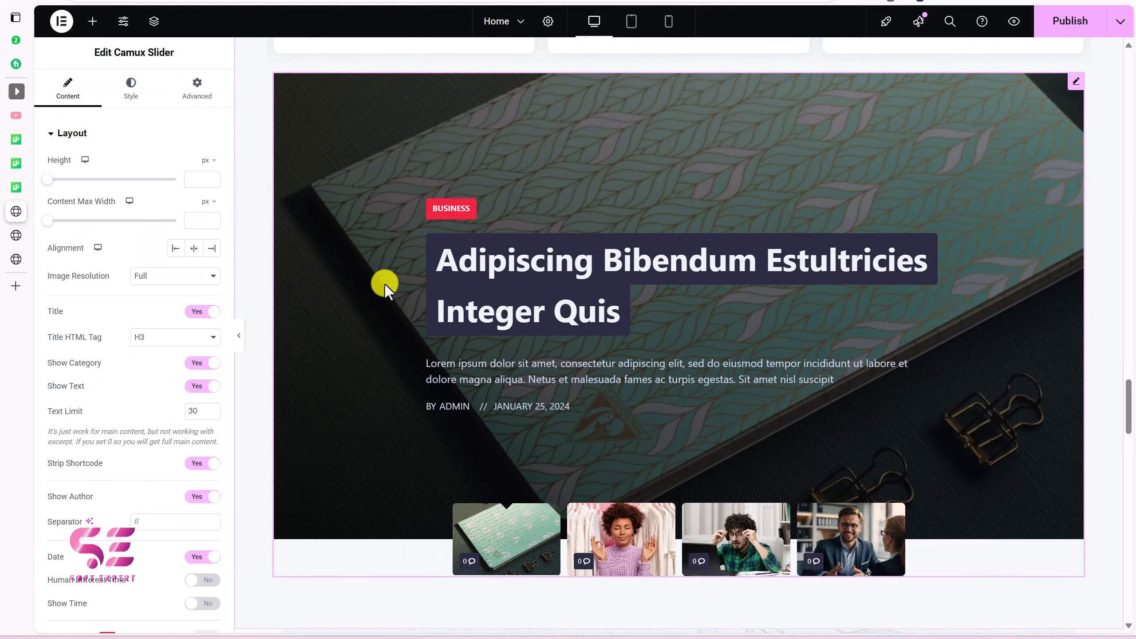
Step: Set the spacer above the Camux Slider to 150 px
click(92, 21)
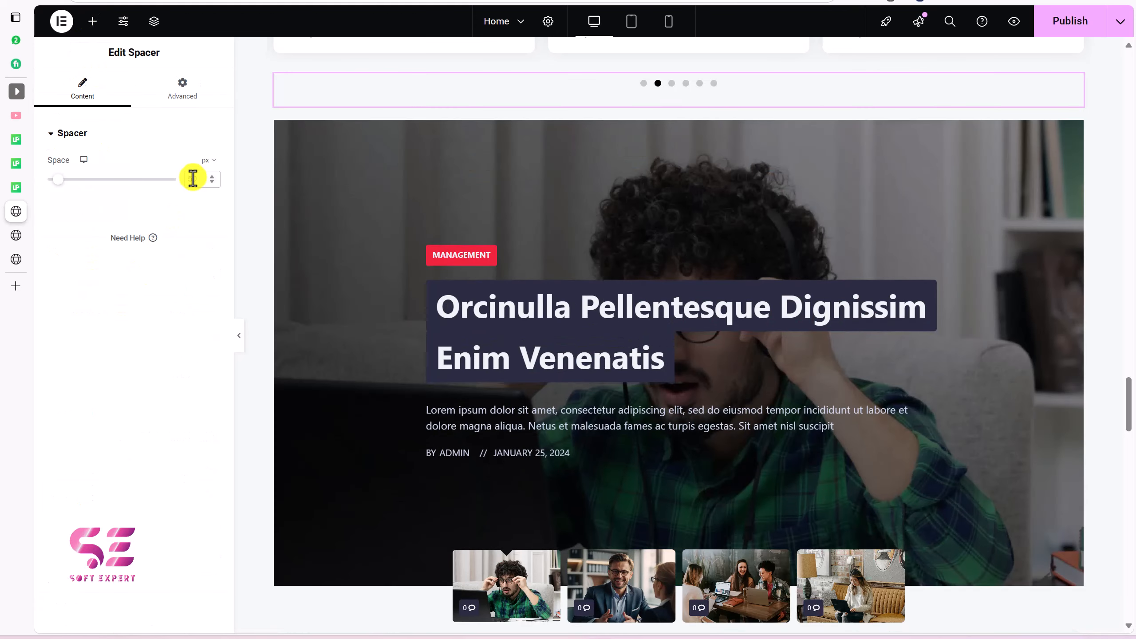
click(193, 178)
text(150)
scroll(425, 227, down, 3)
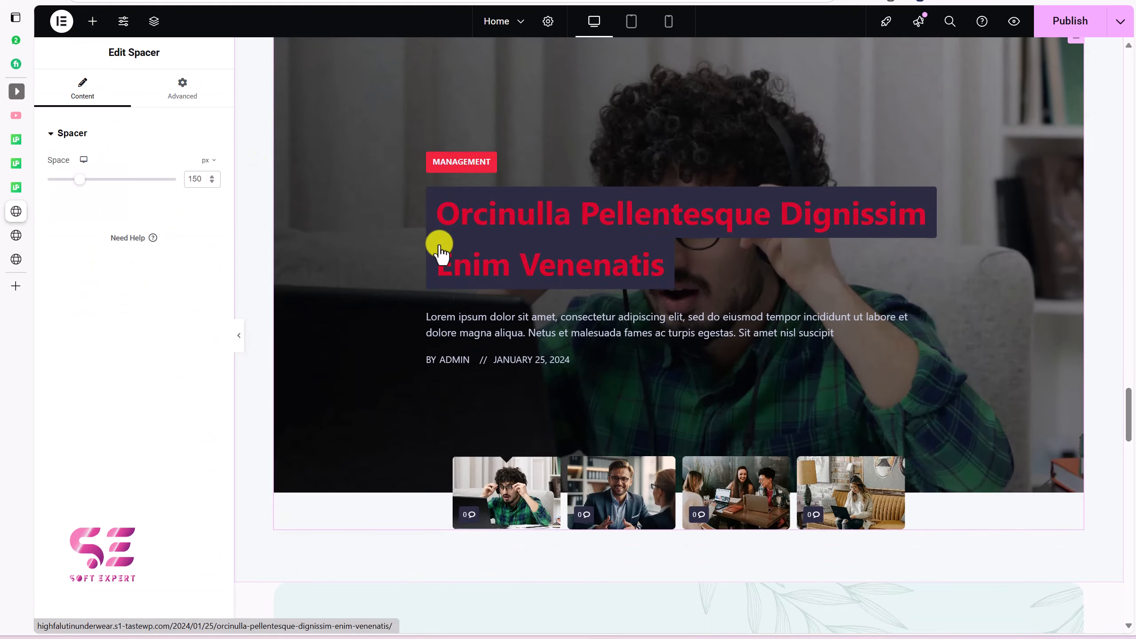
Step: Select the Camux Slider and browse its Style and Advanced settings
click(580, 337)
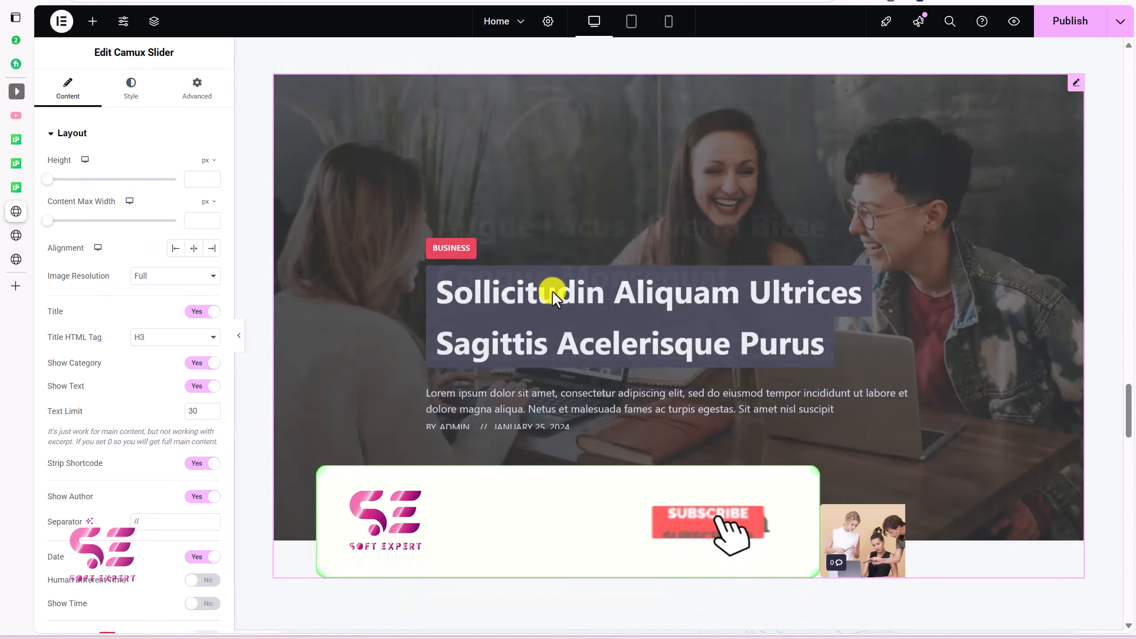
scroll(139, 193, down, 5)
scroll(139, 191, up, 5)
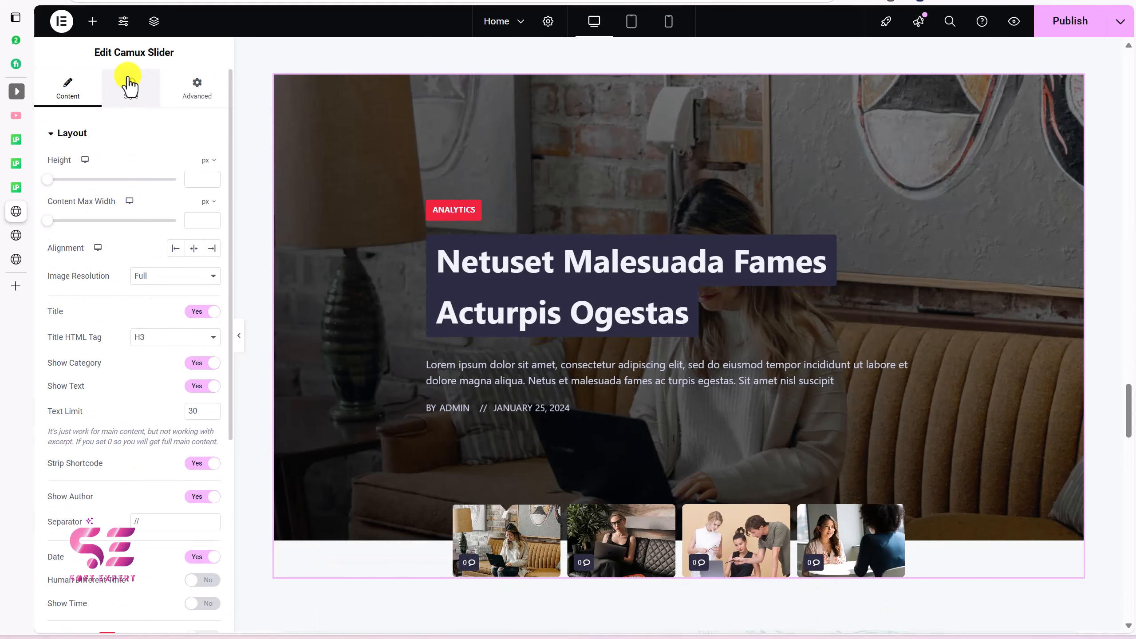
click(130, 85)
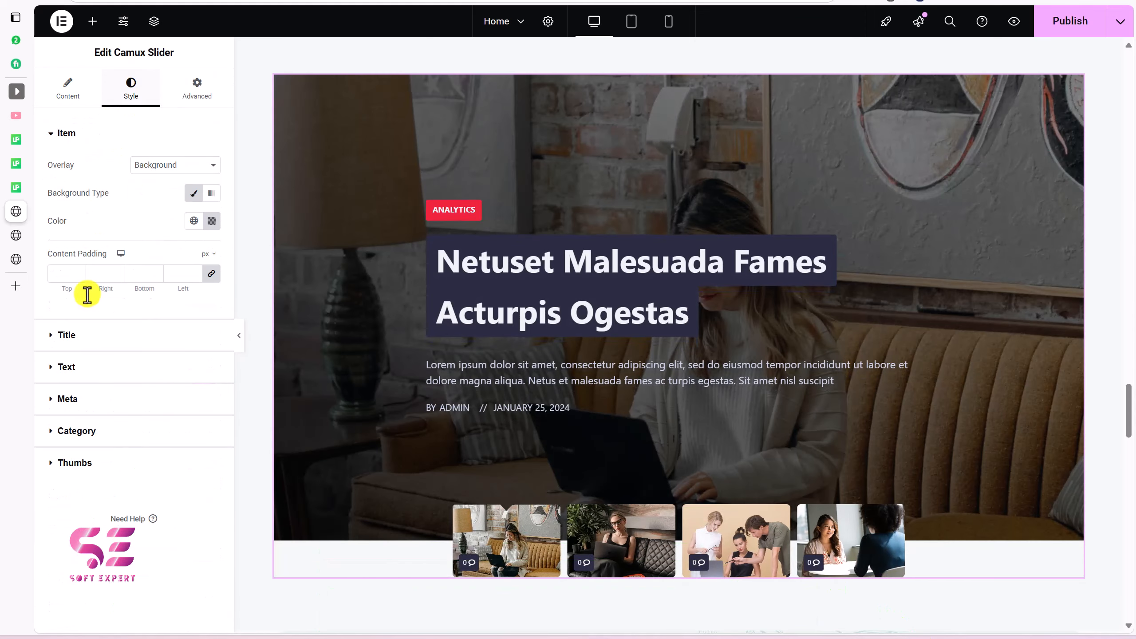
click(170, 103)
click(382, 206)
scroll(382, 206, down, 3)
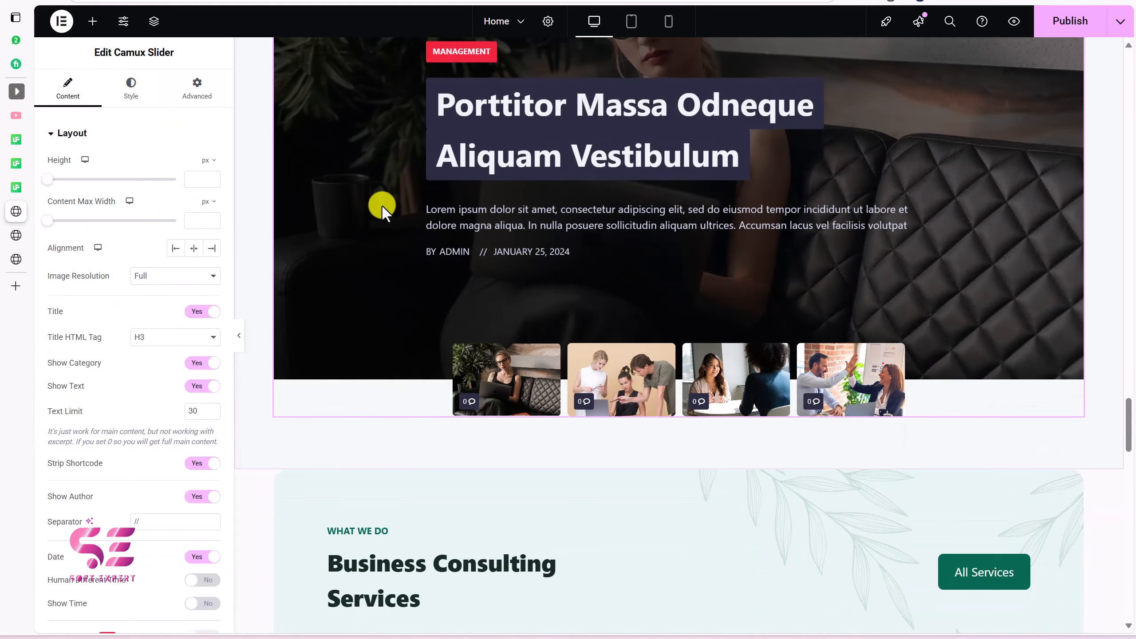
Step: Search widgets for posts and place a Buzz List grid below the Camux Slider
click(93, 27)
text(pose)
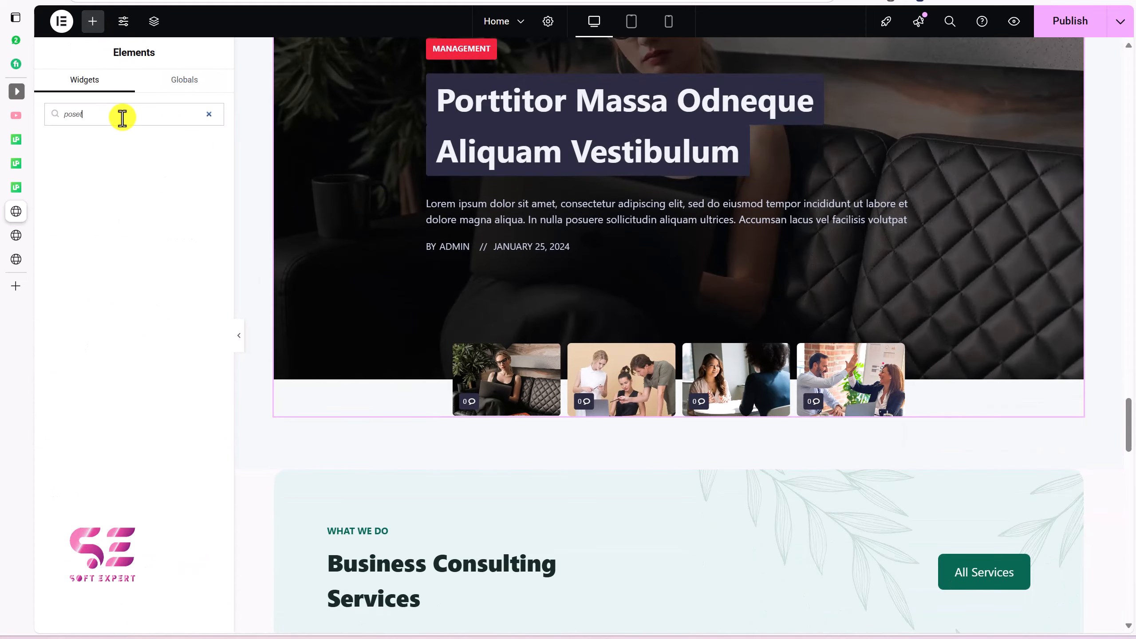
key(BackSpace)
text(t)
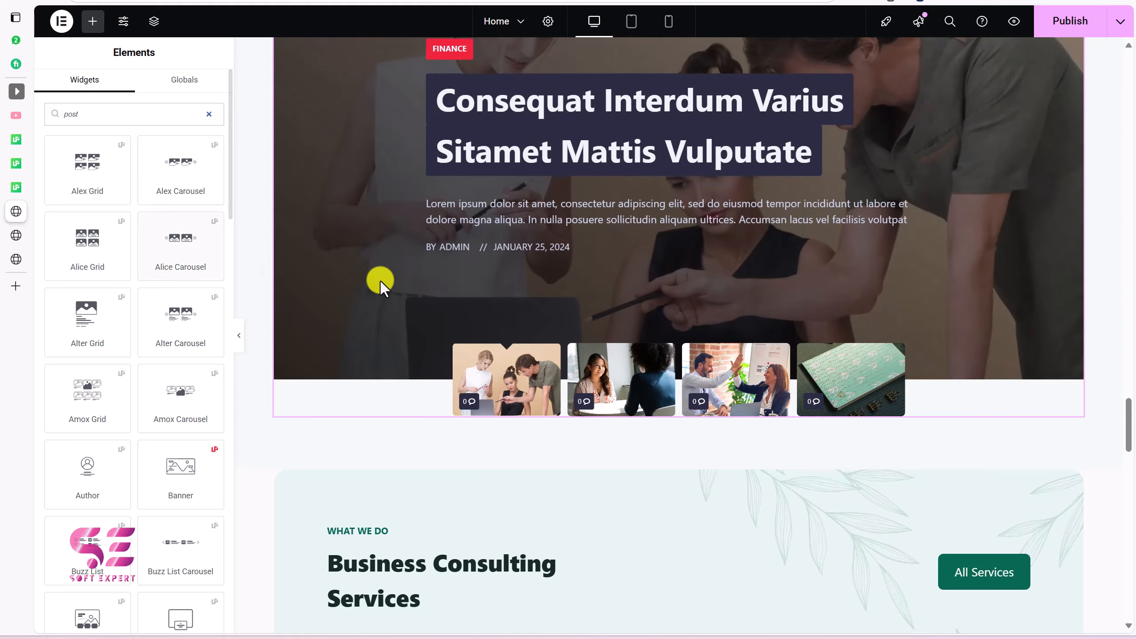
scroll(381, 280, down, 5)
scroll(109, 391, down, 6)
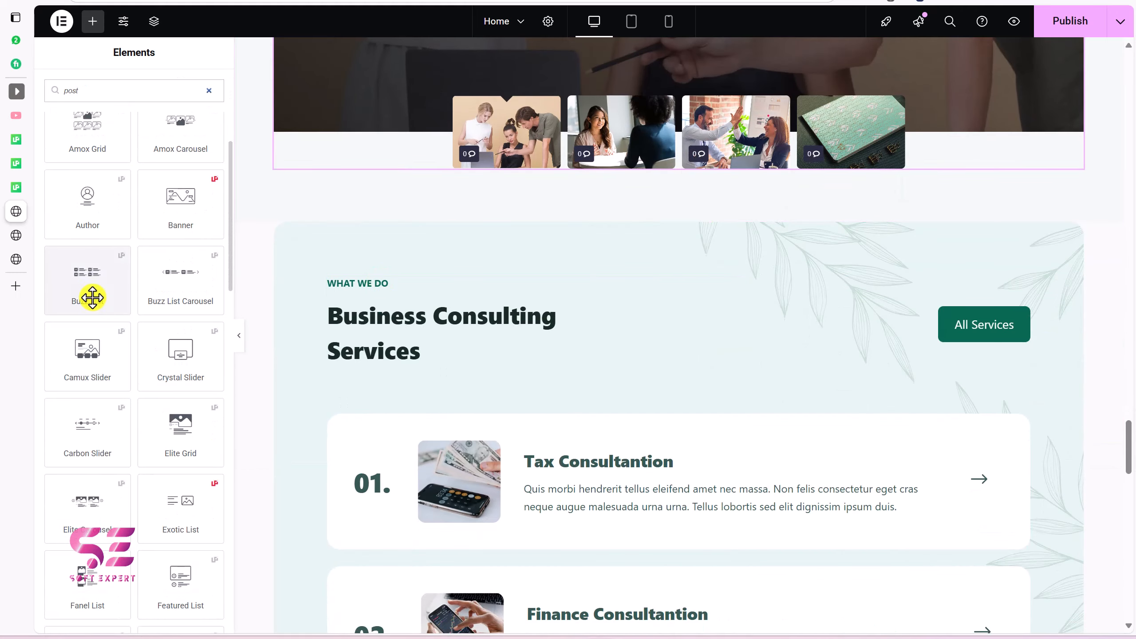
drag(84, 288, 413, 174)
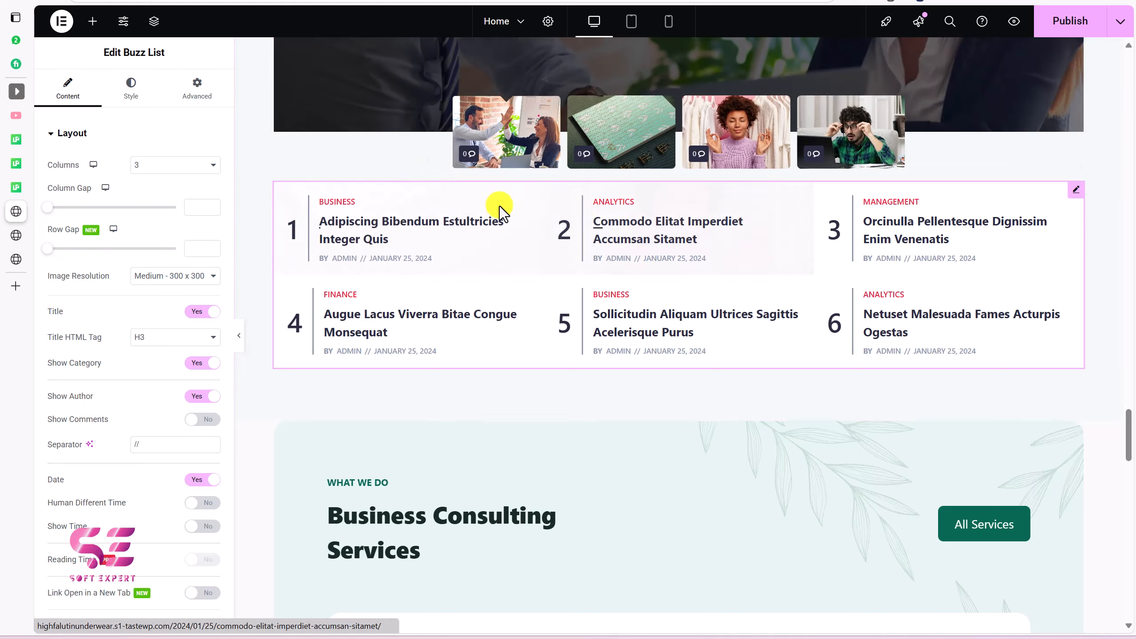
Step: Drop a spacer above the Buzz List, then select the grid to review it
drag(85, 179, 363, 202)
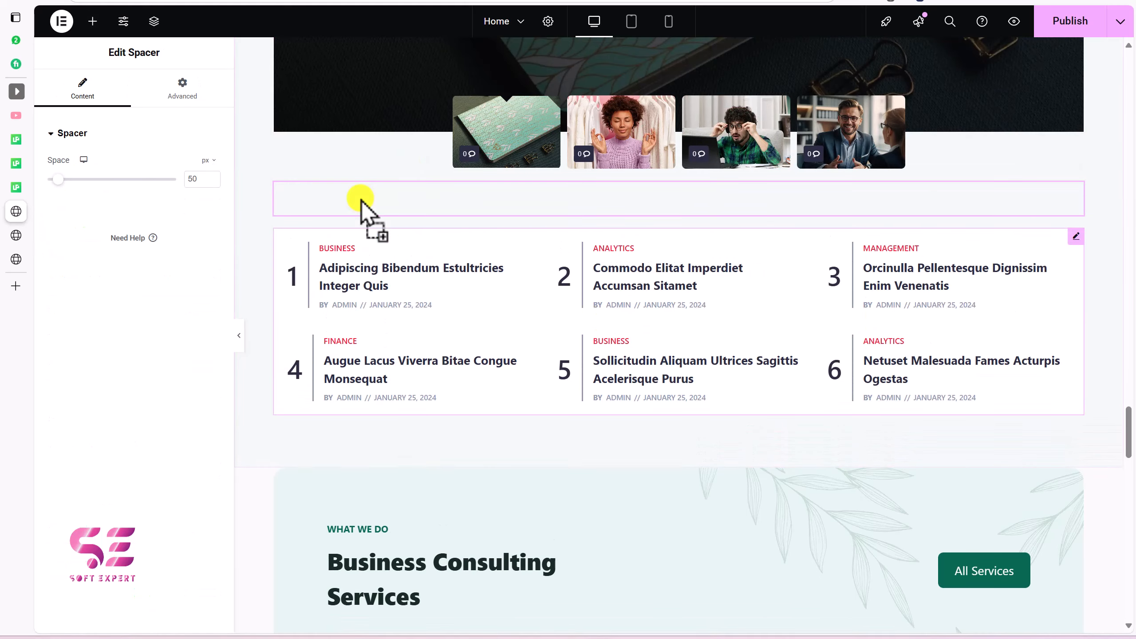
click(1077, 236)
scroll(188, 151, down, 1)
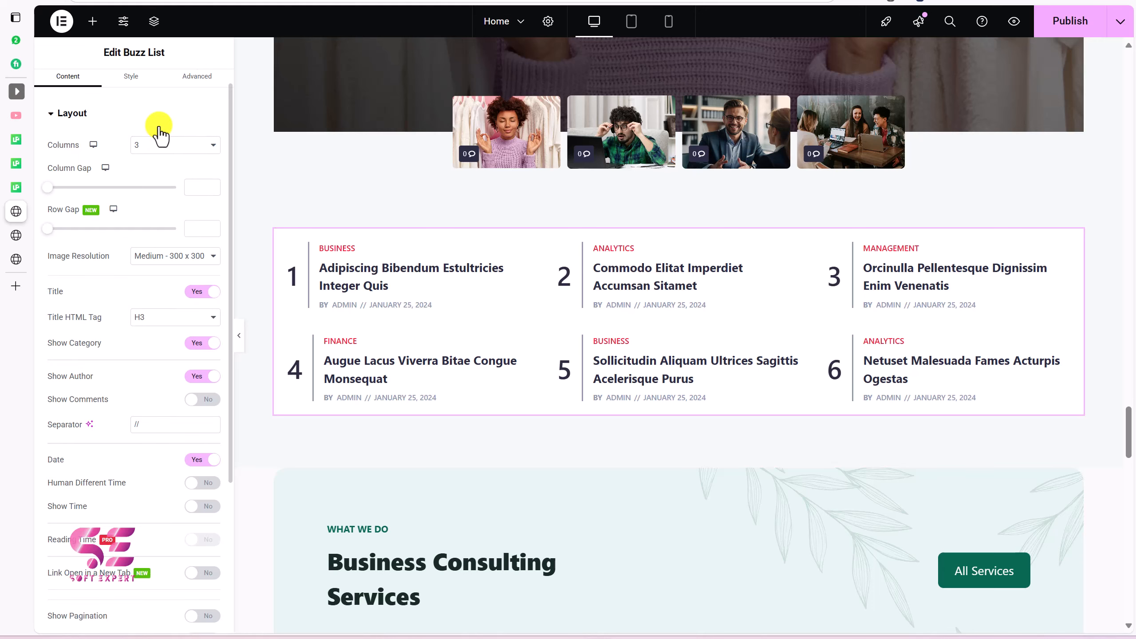
scroll(121, 417, down, 3)
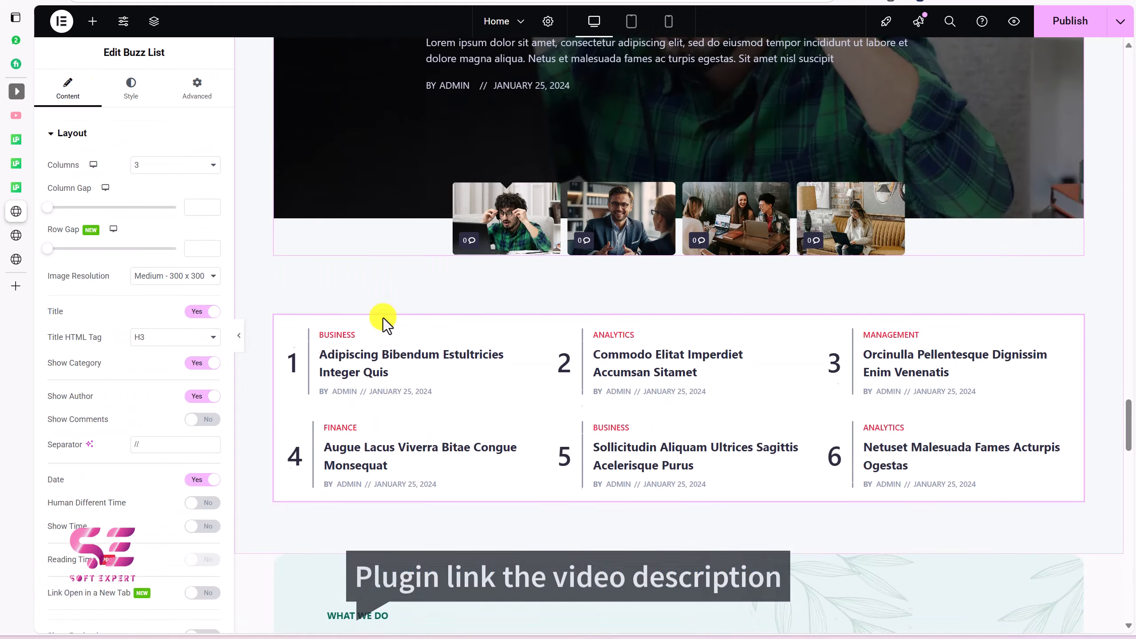
scroll(383, 318, up, 10)
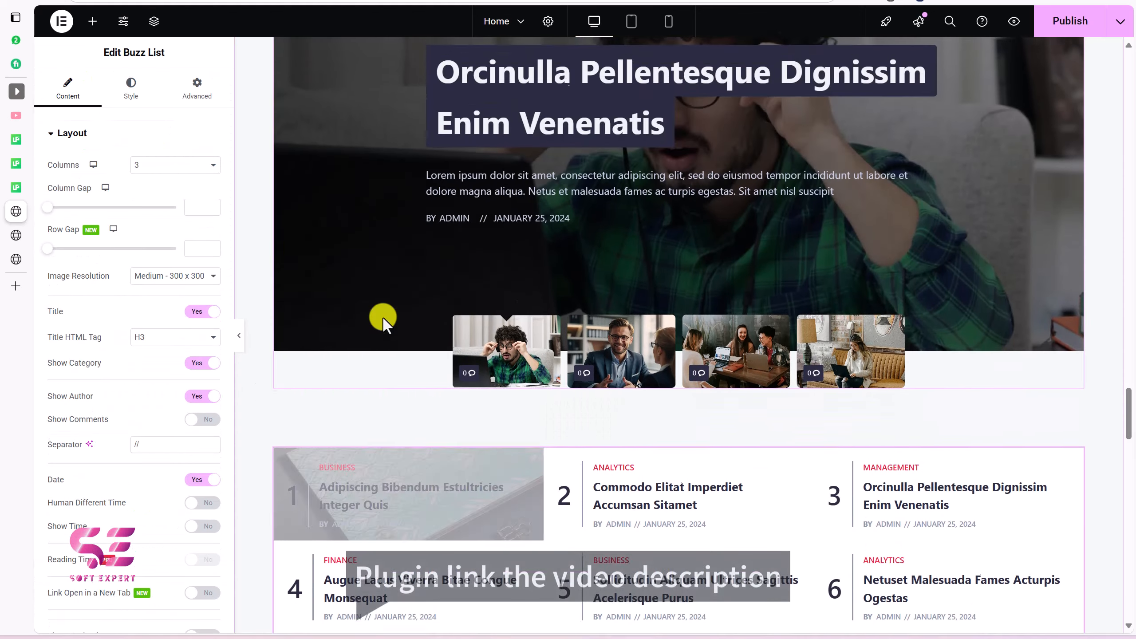
scroll(384, 318, up, 4)
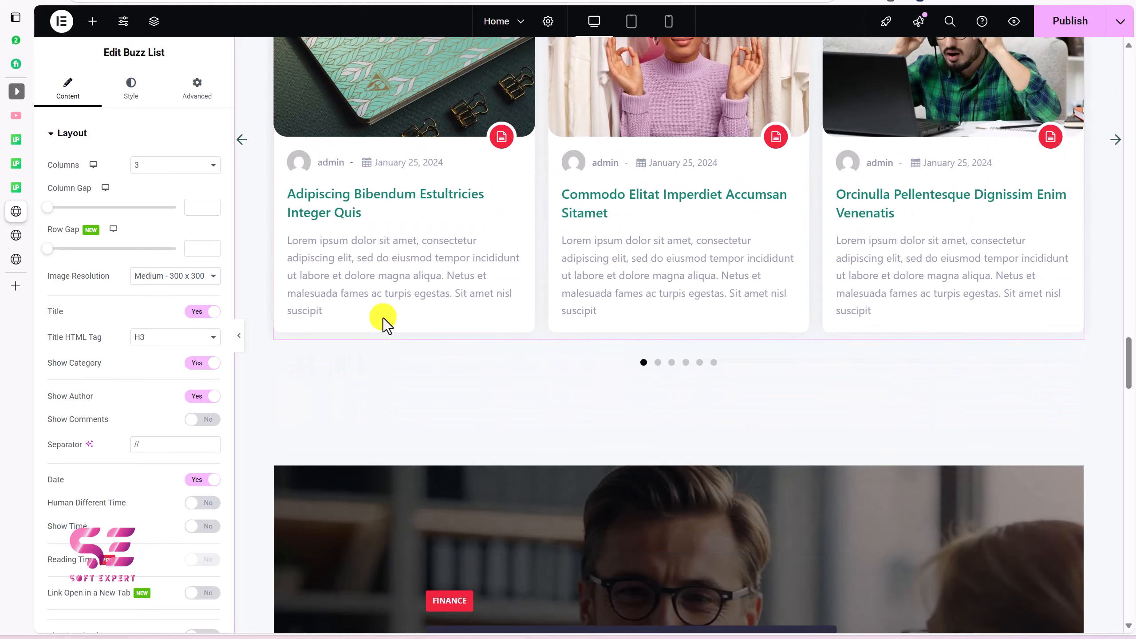
scroll(384, 318, down, 6)
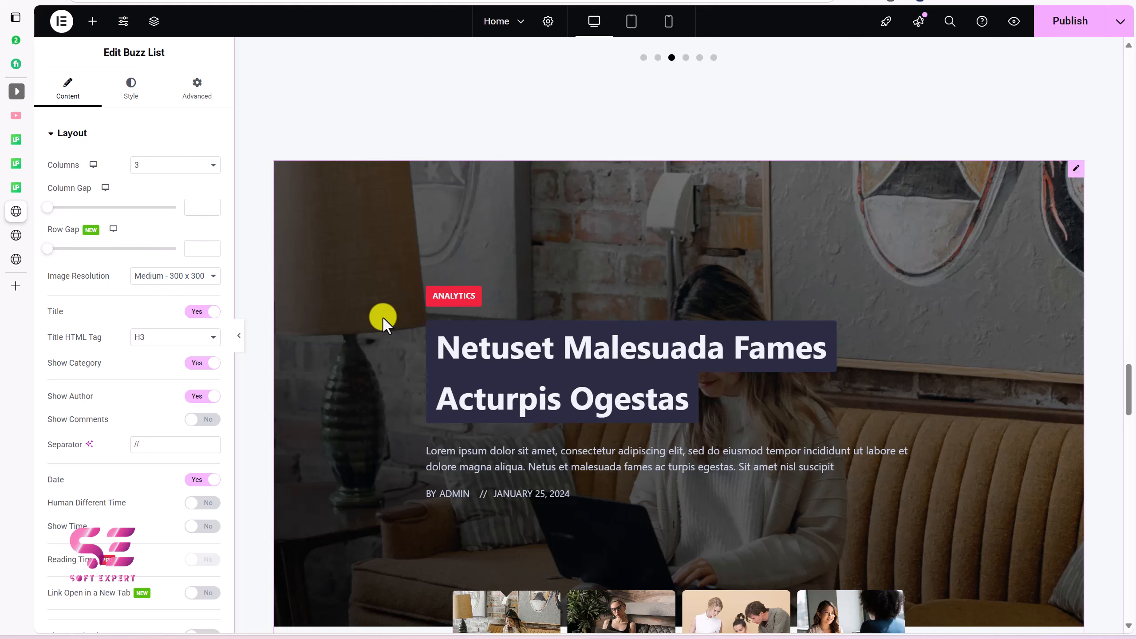
scroll(383, 318, up, 8)
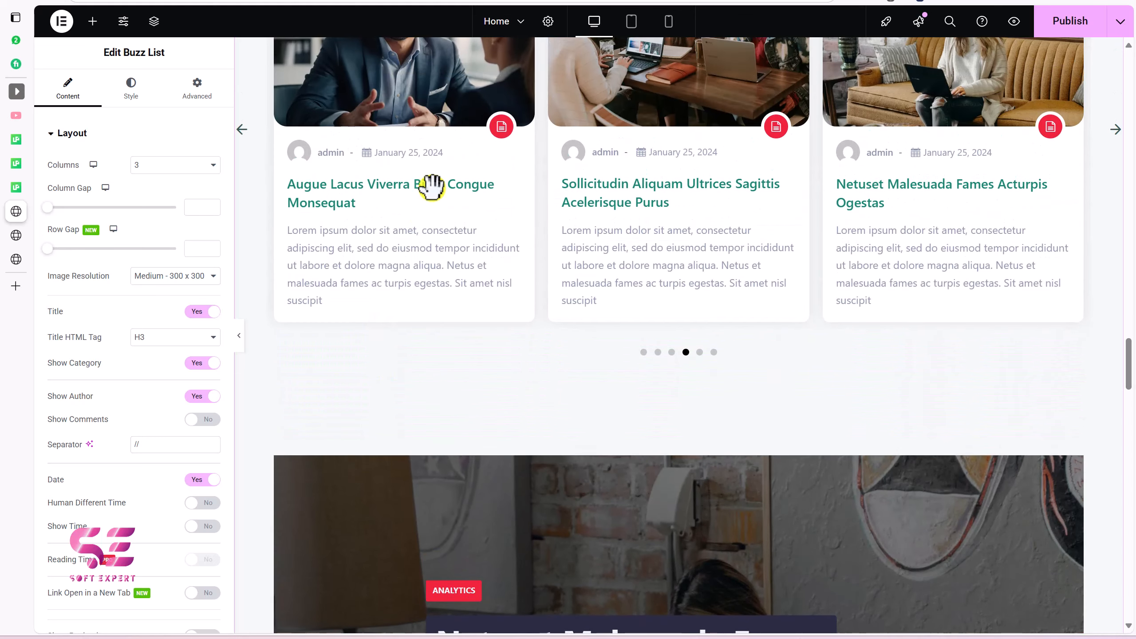
scroll(441, 186, up, 5)
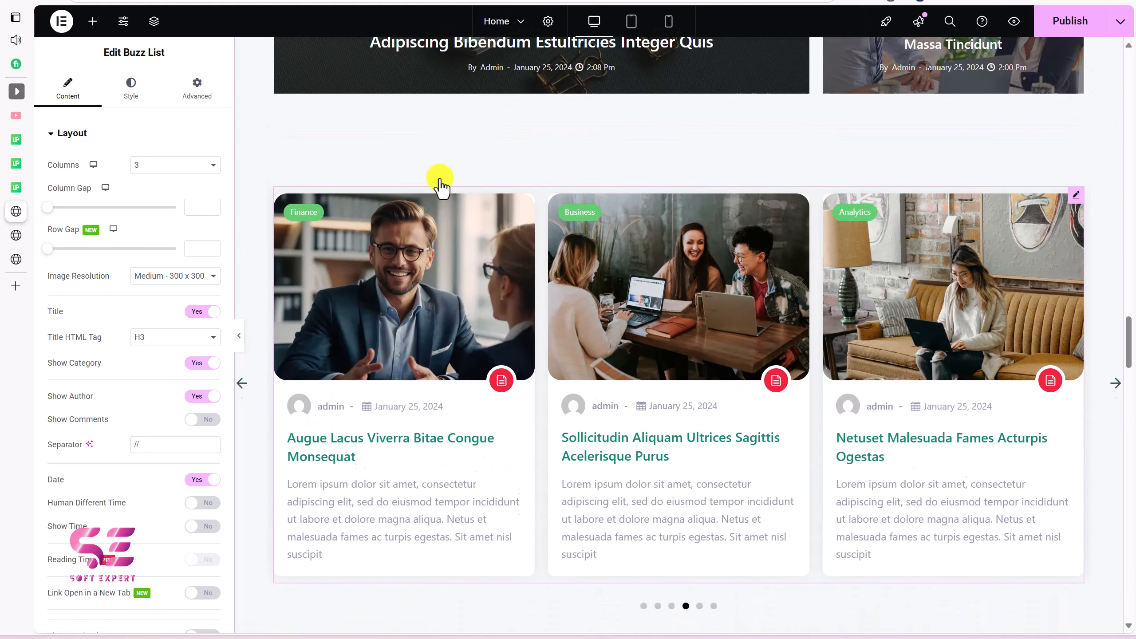
scroll(500, 246, up, 5)
scroll(519, 184, down, 20)
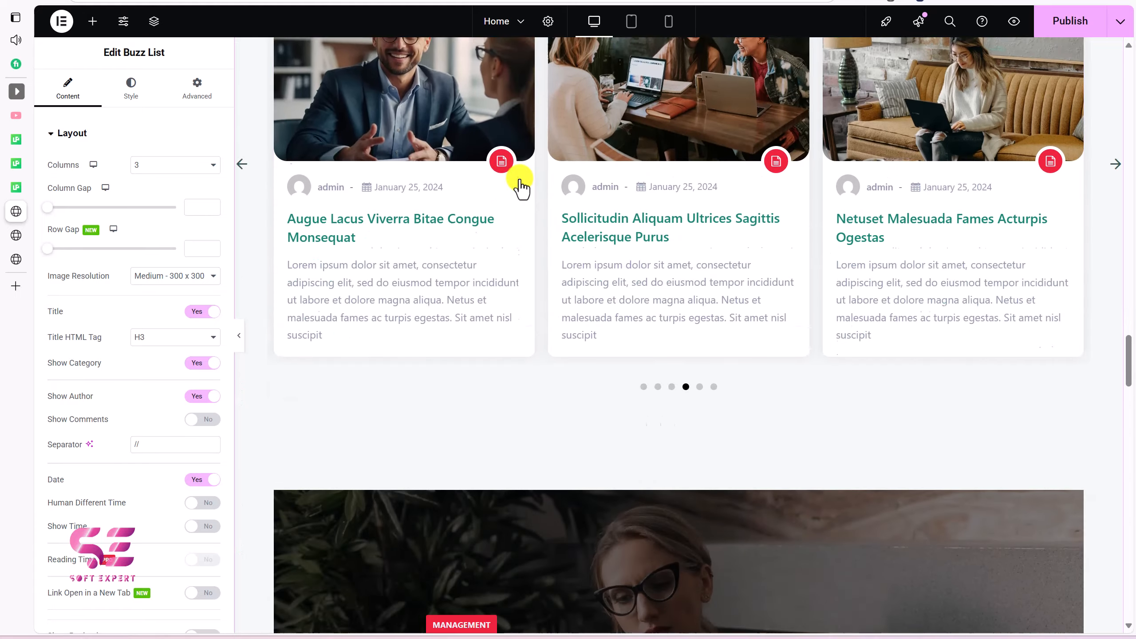
scroll(520, 184, up, 12)
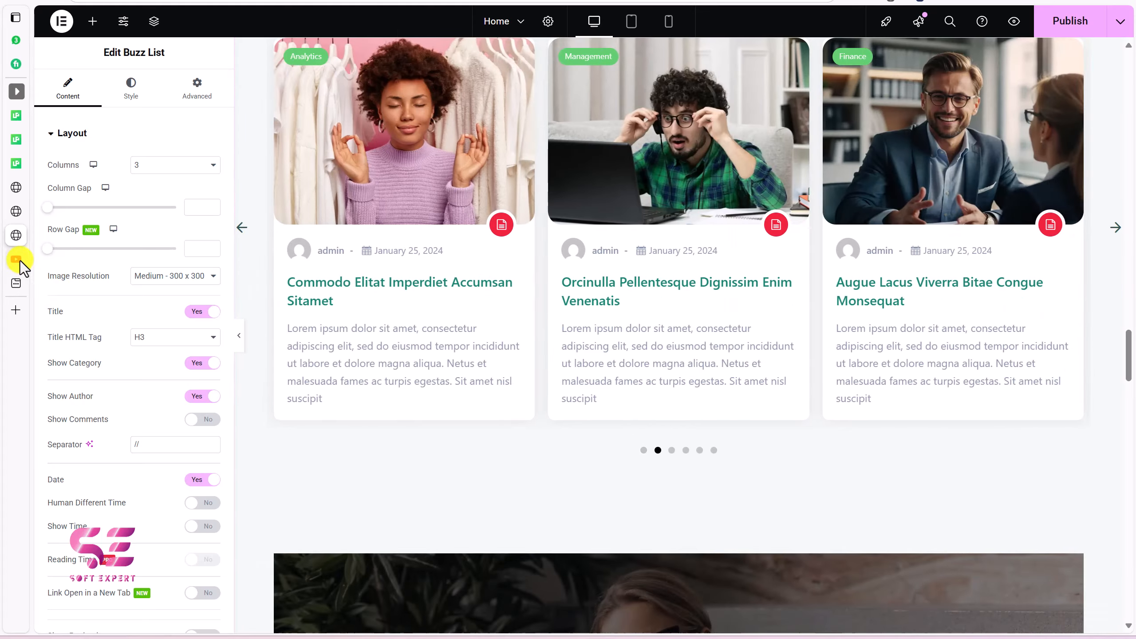
Step: Sort the Soft Expert YouTube channel's Videos tab by Latest and scroll through the list
click(18, 259)
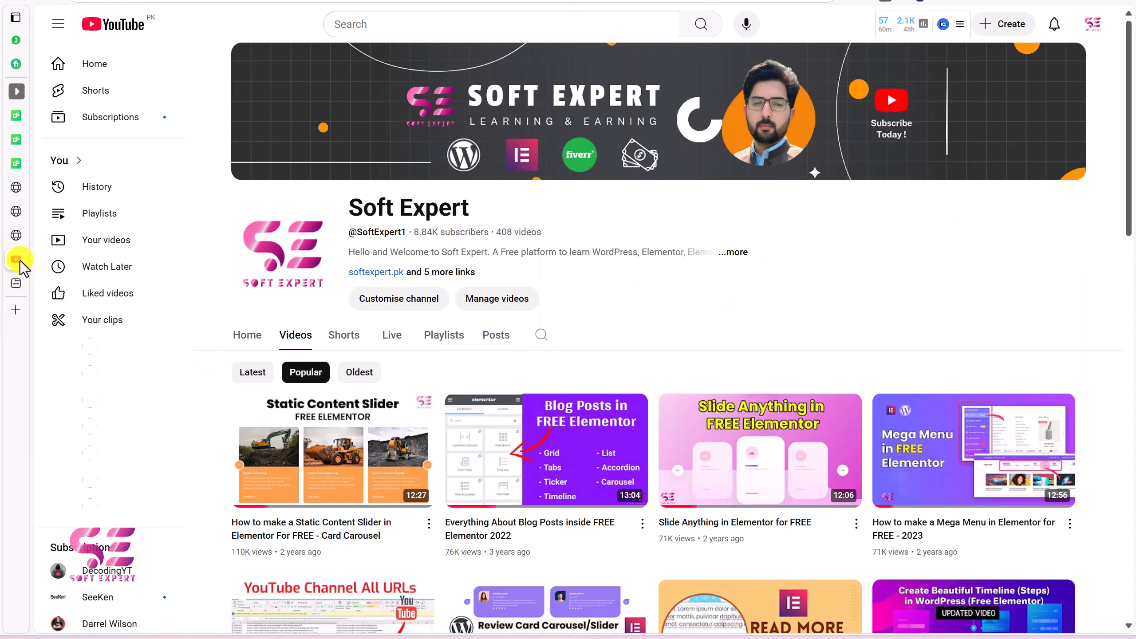
scroll(327, 341, down, 5)
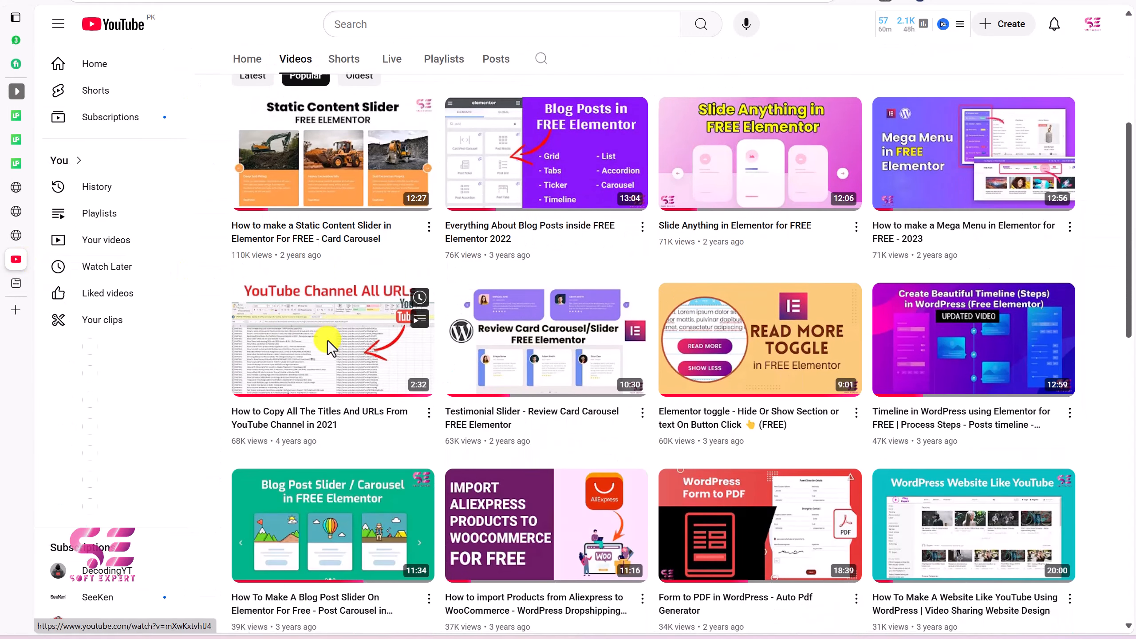
scroll(313, 313, up, 5)
click(253, 222)
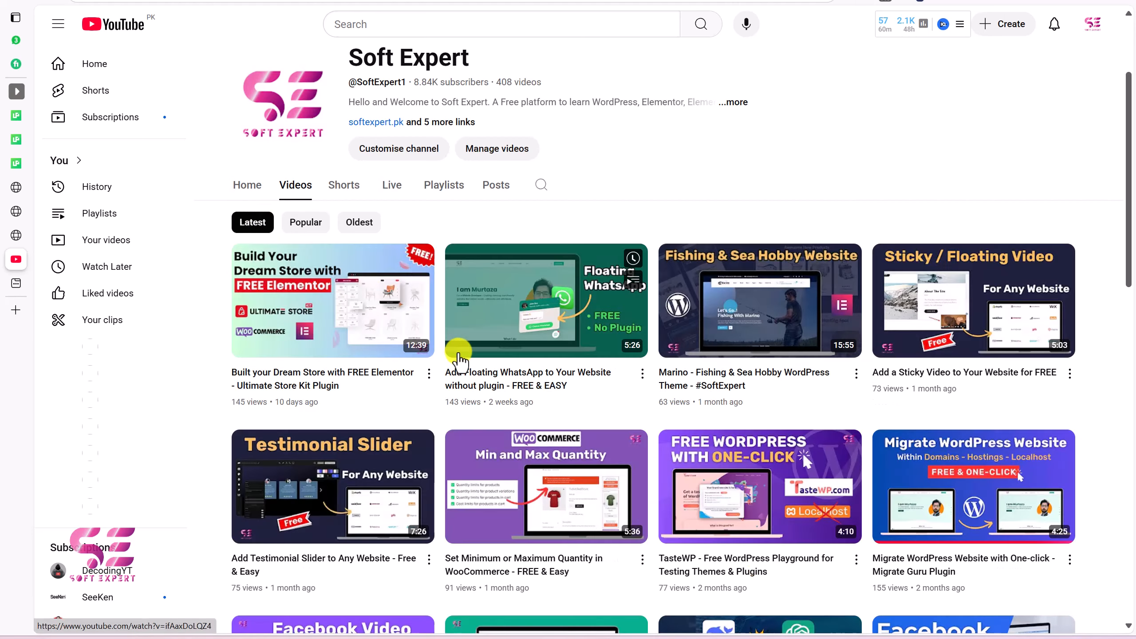
scroll(458, 358, down, 7)
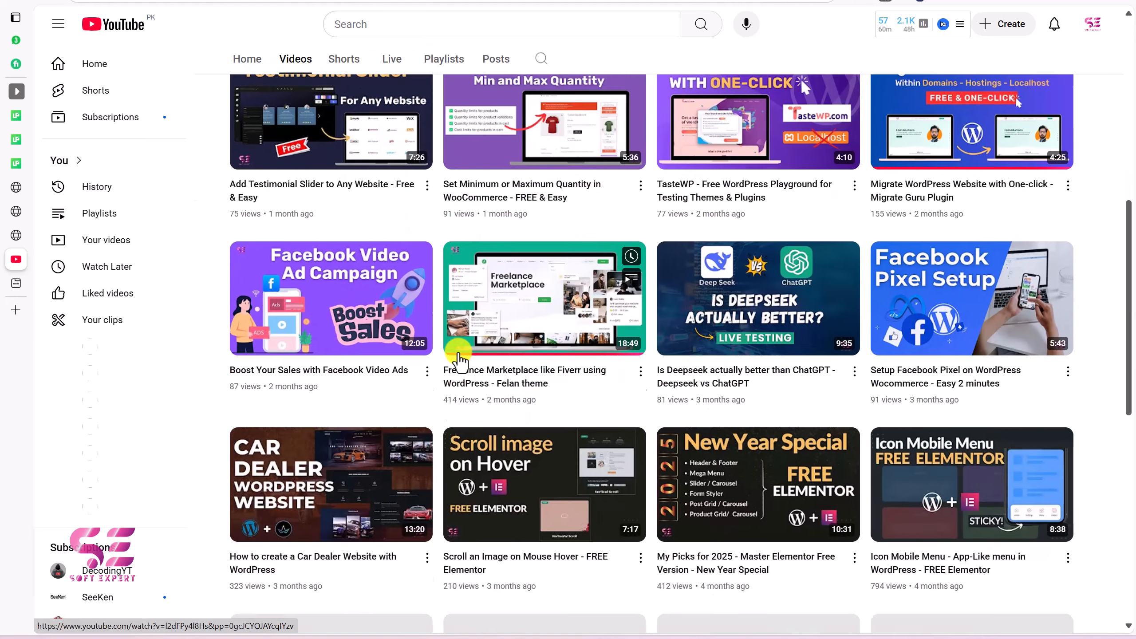
scroll(459, 358, down, 12)
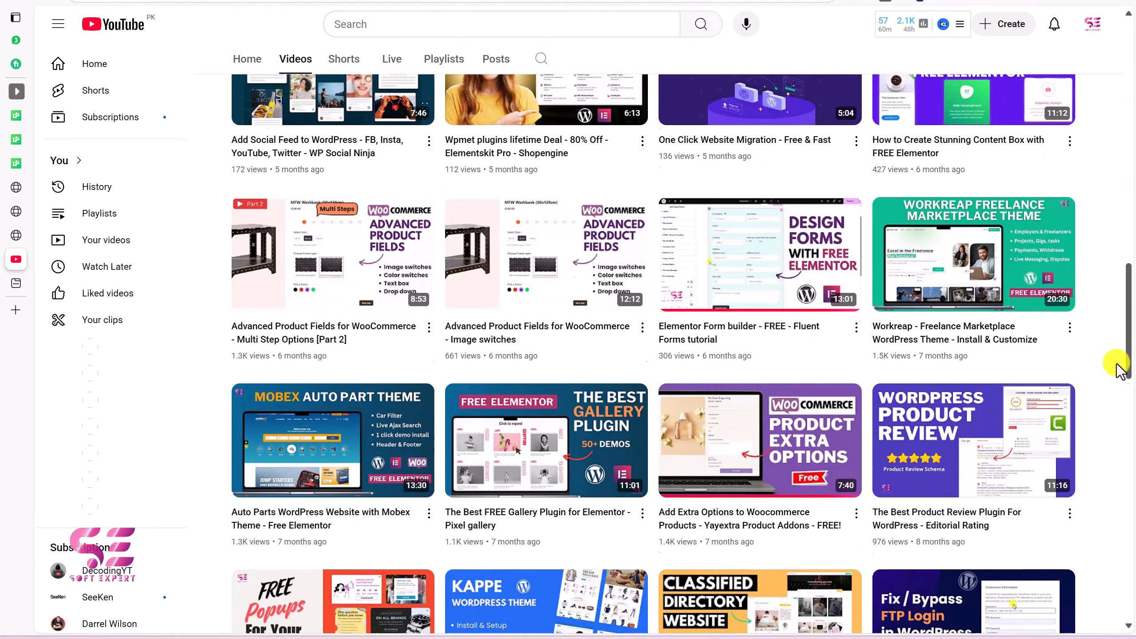
scroll(1116, 370, down, 15)
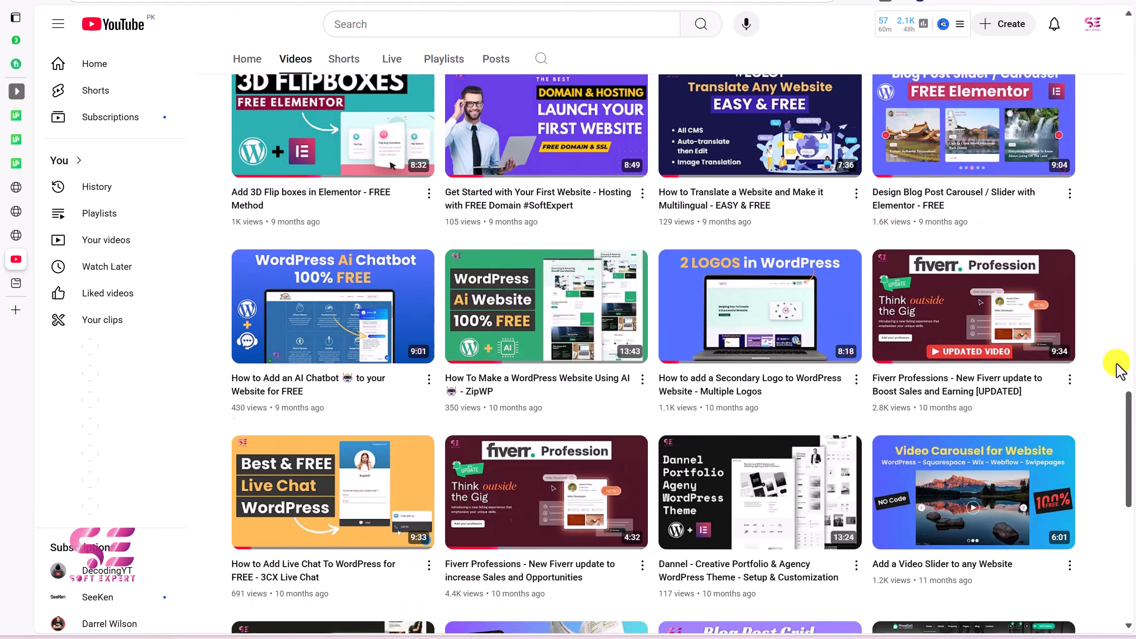
scroll(1117, 370, down, 12)
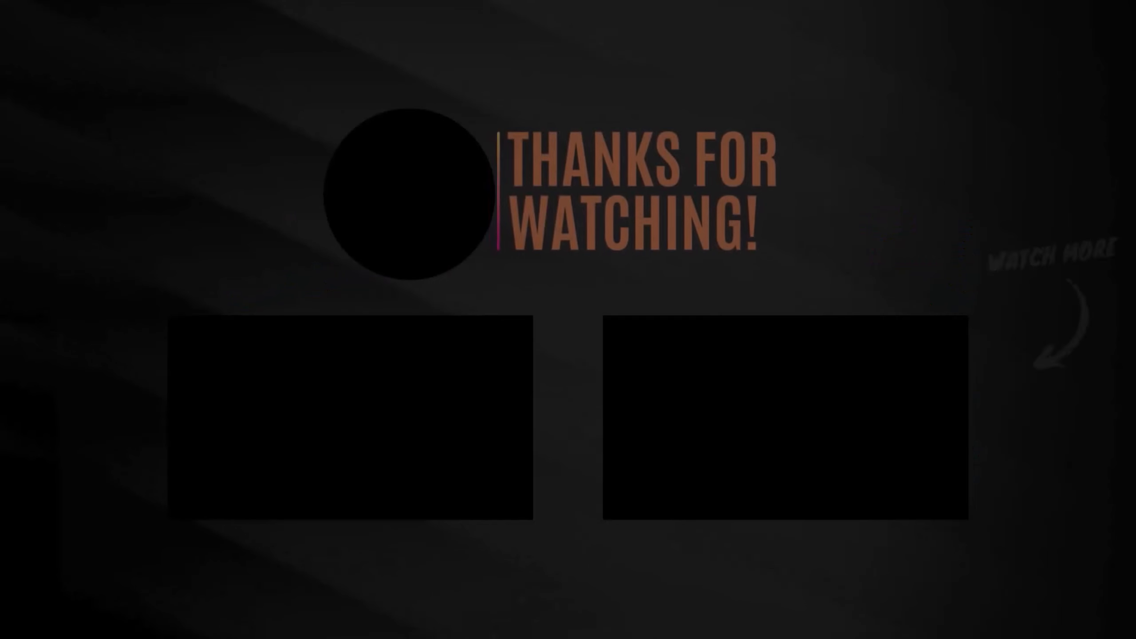